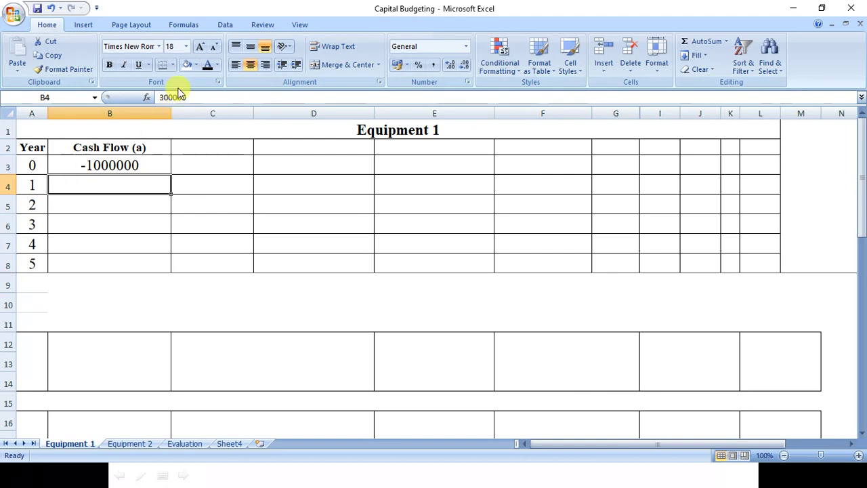
Step: Apply the black font colour to the hidden cash flows for years 1 to 5 in cells B4 to B8
left_click(208, 64)
left_click(128, 197)
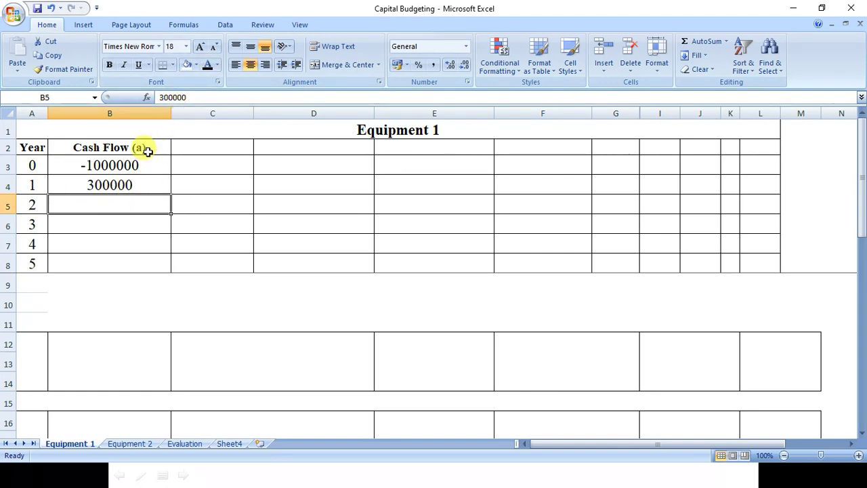
left_click(206, 65)
left_click(112, 222)
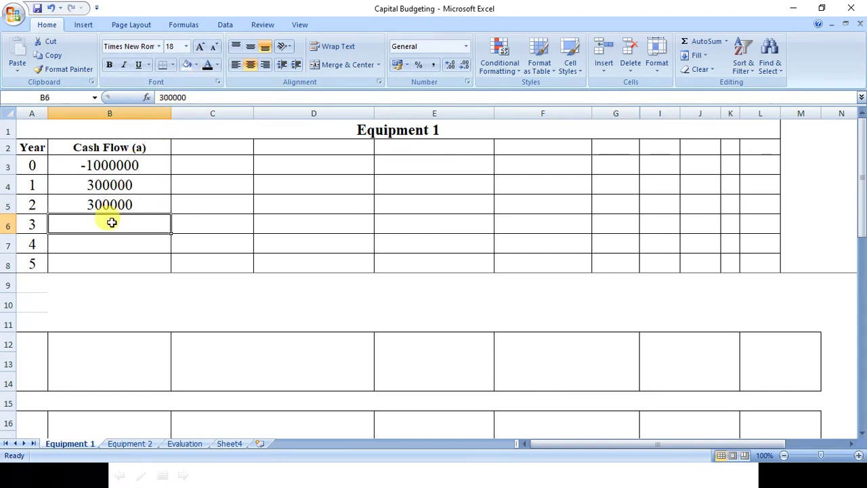
left_click(208, 64)
left_click_drag(106, 242, 106, 254)
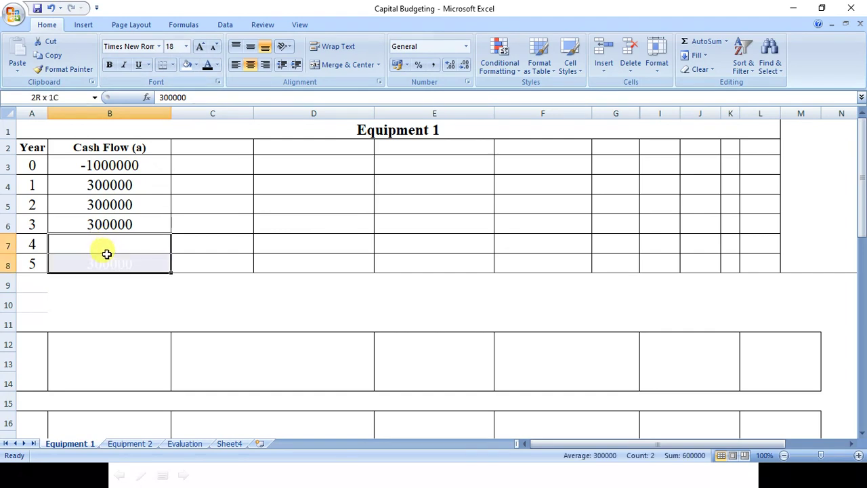
left_click(208, 64)
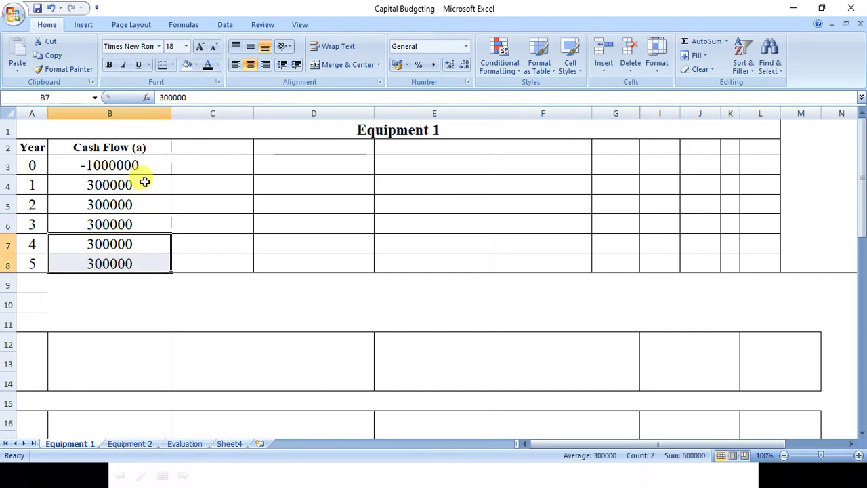
Step: Apply the black font colour to the hidden item number and Payback Period label in A12 and B12
left_click_drag(31, 146, 84, 259)
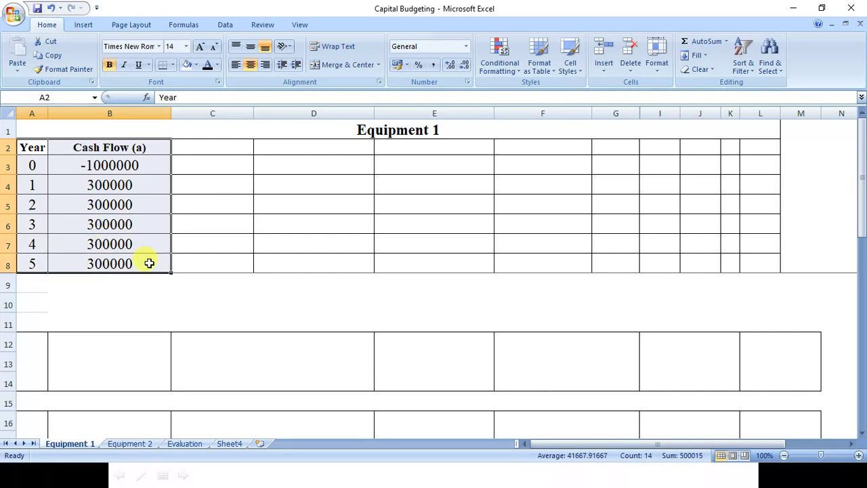
left_click_drag(42, 359, 105, 360)
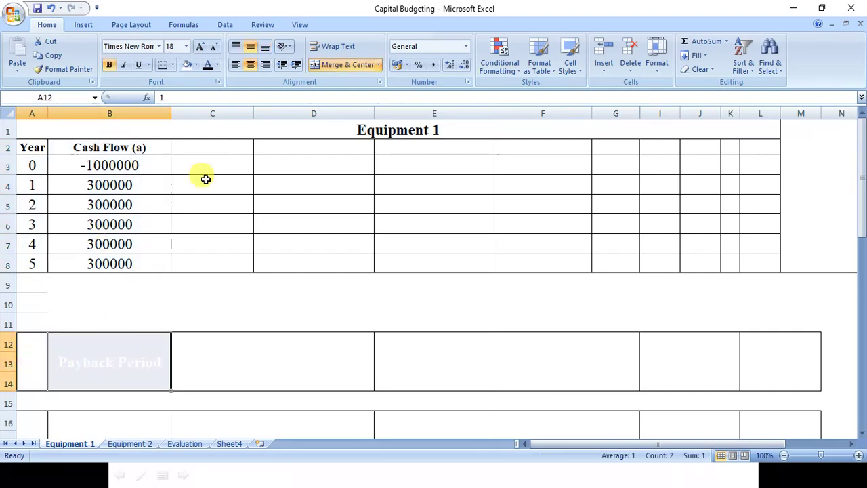
left_click(208, 65)
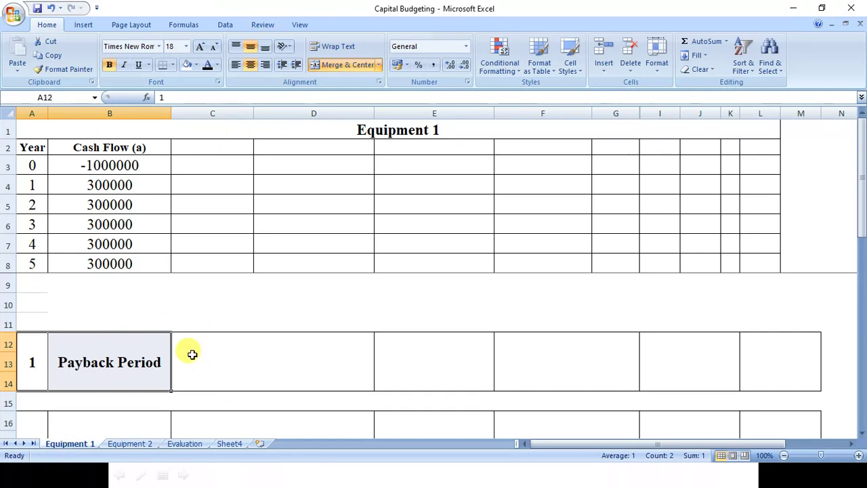
Step: Enter the note "When Cash inflow is constant" in cell B11 above the Payback Period row
left_click(195, 308)
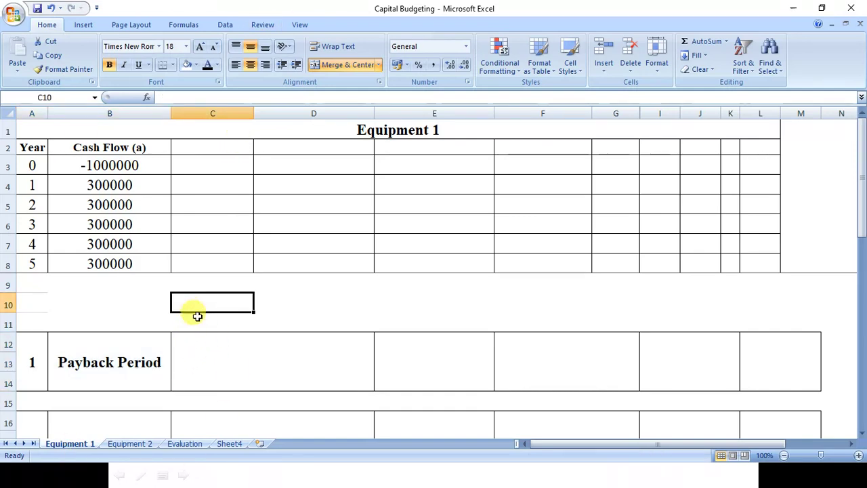
left_click(105, 324)
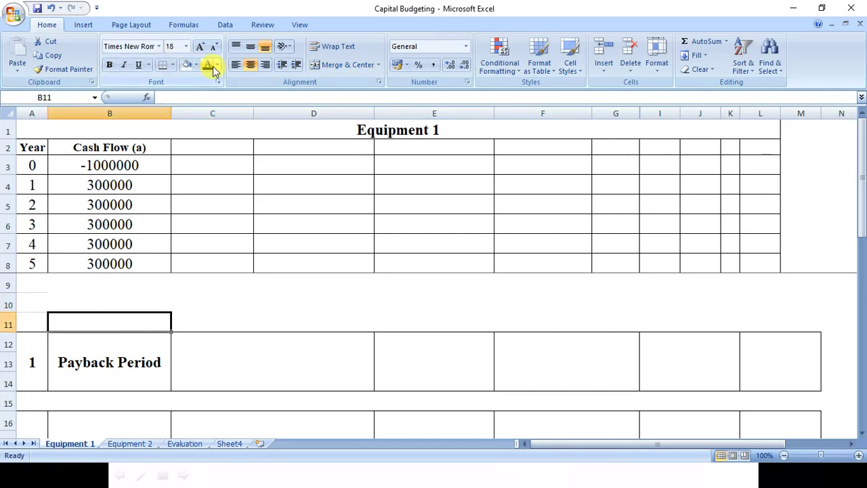
type("Whe")
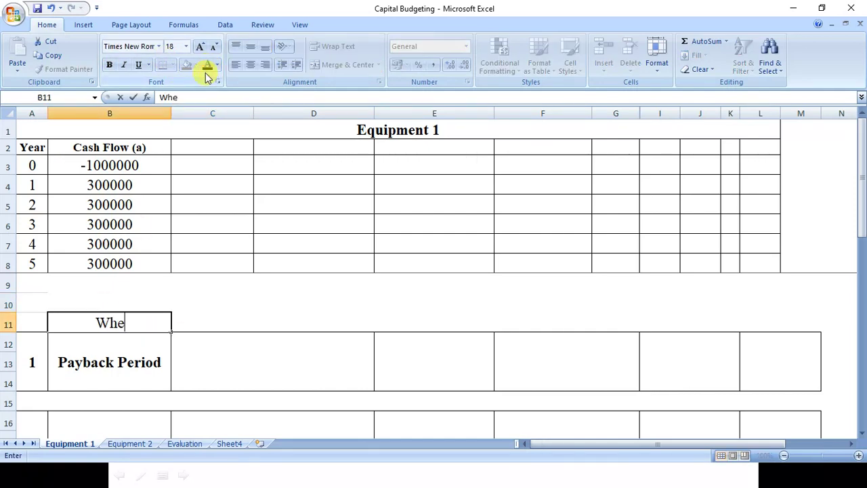
type("n Cash in")
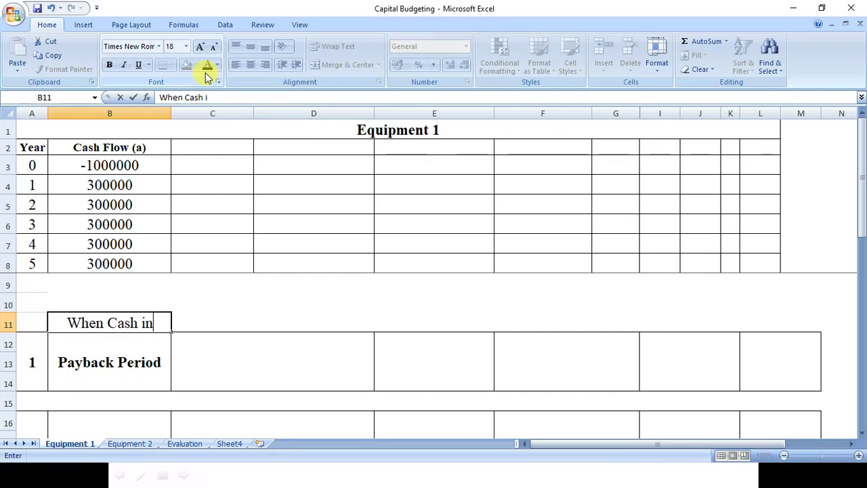
type("cl")
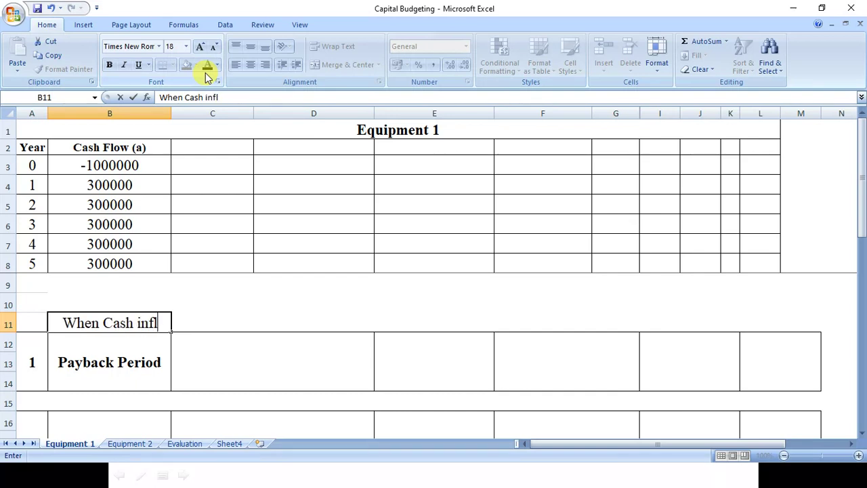
type("ow is constab")
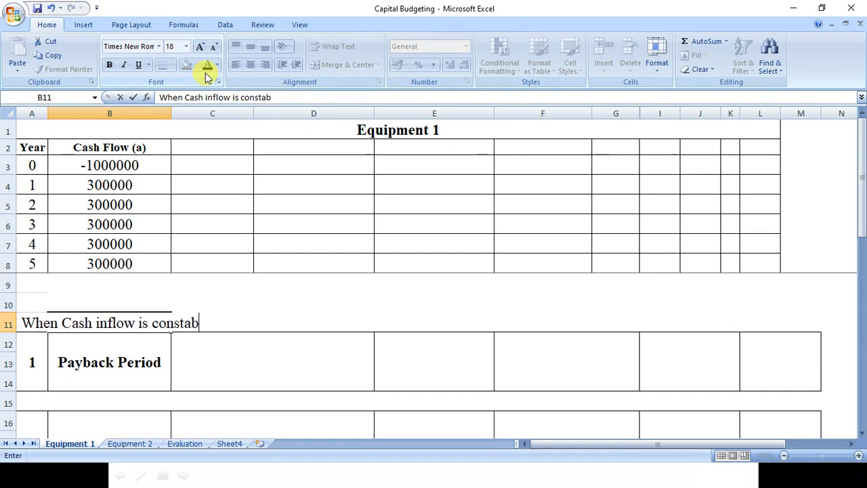
key("BackSpace")
type("nt")
key("Return")
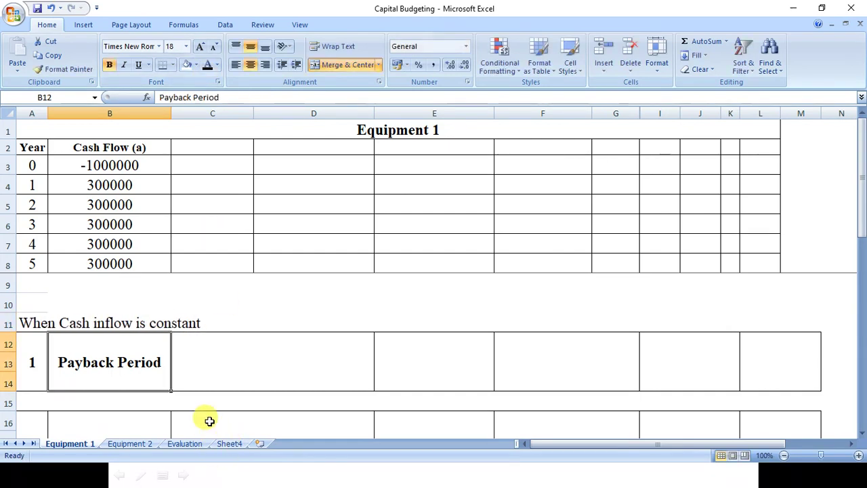
Step: Reveal the hidden payback formula text in C12 in black and review its terms against the yearly inflows
left_click(244, 380)
left_click(210, 64)
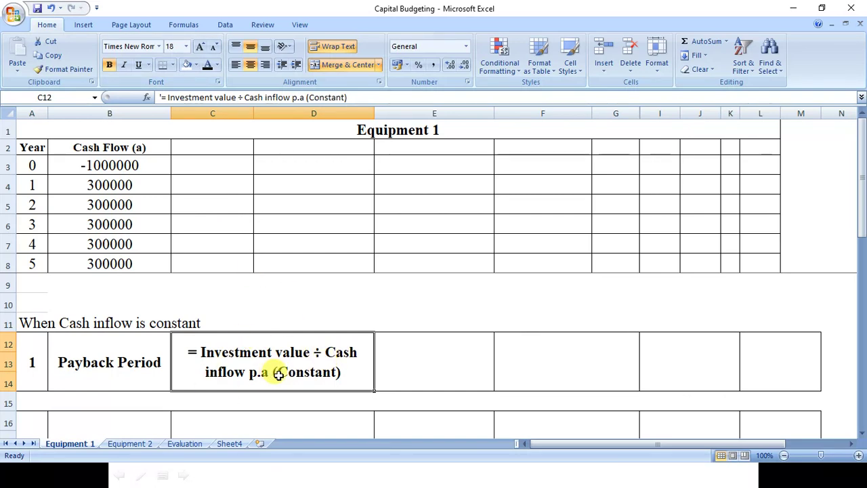
left_click(95, 322)
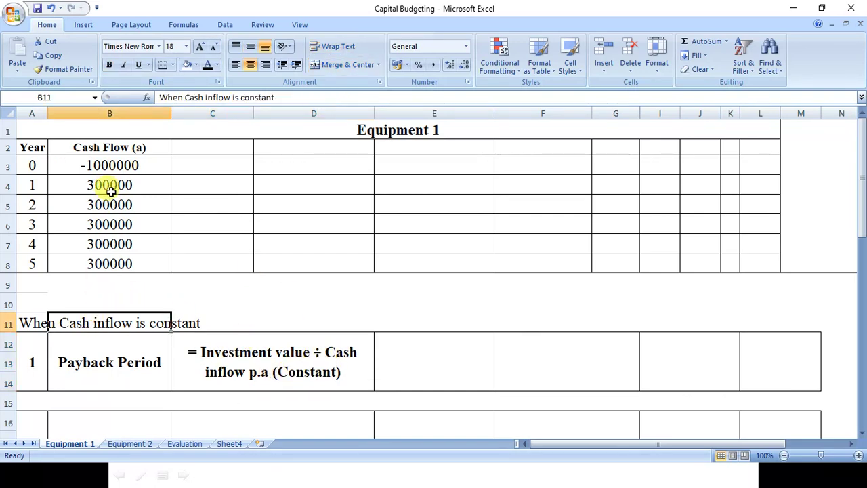
left_click_drag(107, 187, 105, 263)
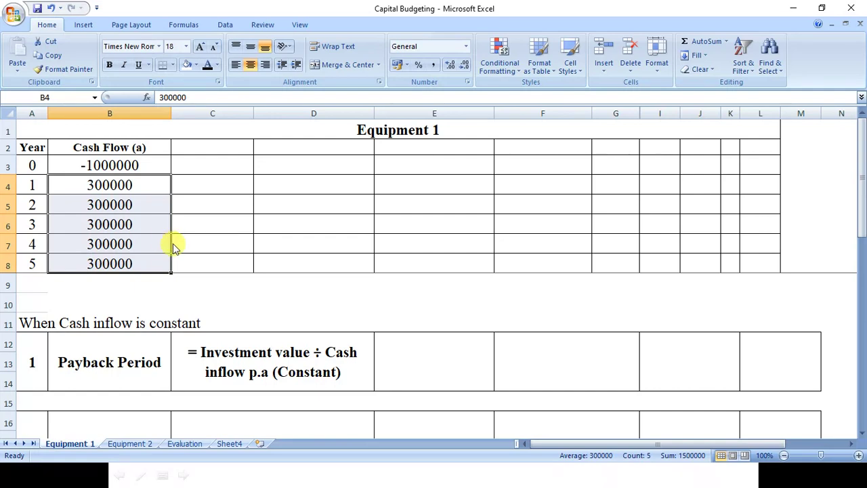
left_click(223, 346)
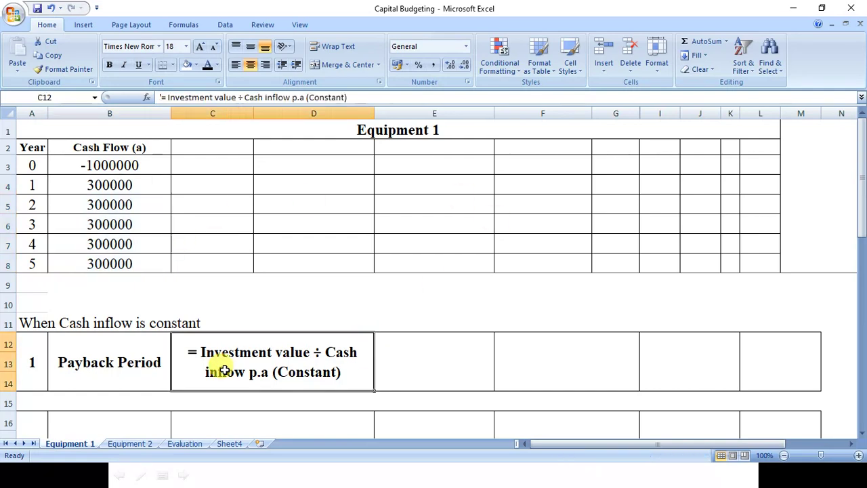
double_click(306, 353)
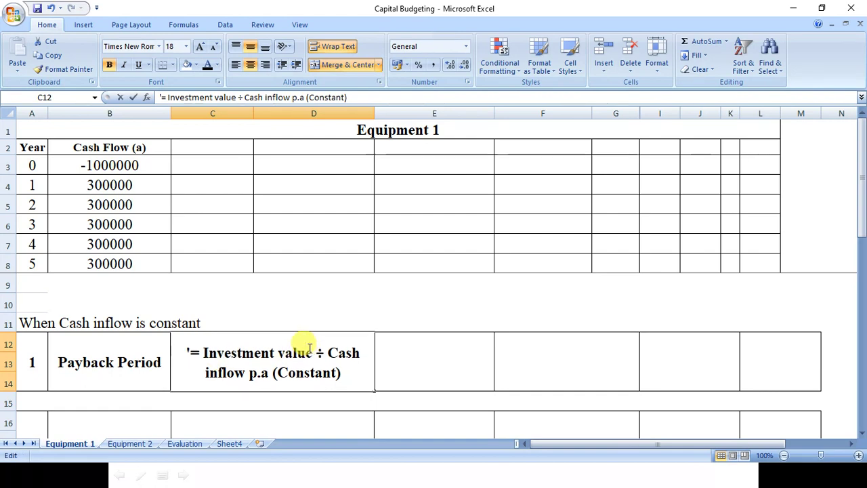
left_click_drag(306, 352, 205, 347)
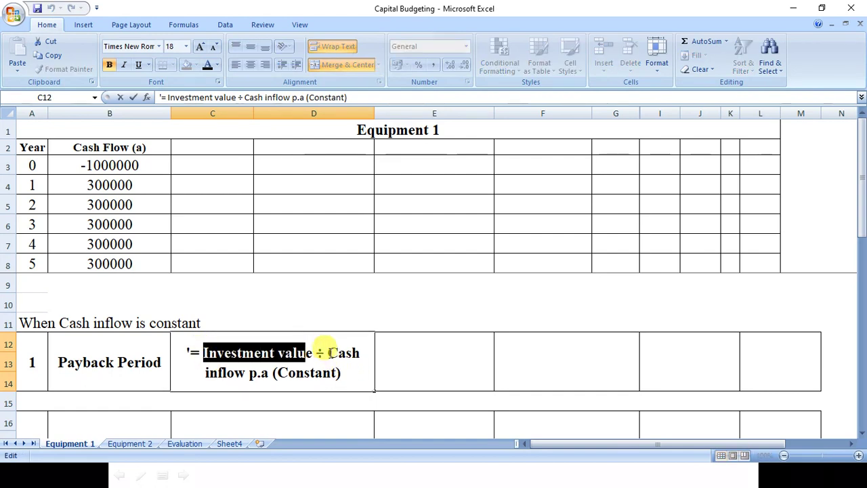
left_click_drag(328, 352, 283, 372)
Step: Apply the black font colour to the payback working in E12, its division in F12 and the rounded years in I12
left_click(393, 362)
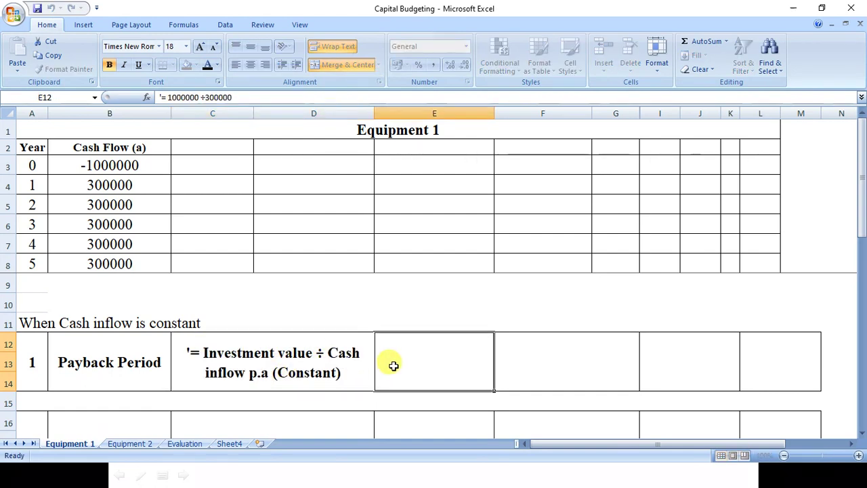
left_click(150, 166)
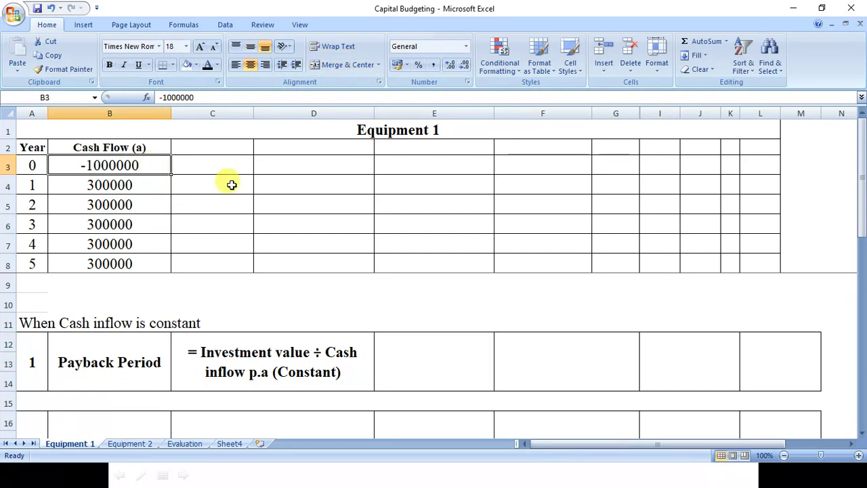
left_click(415, 370)
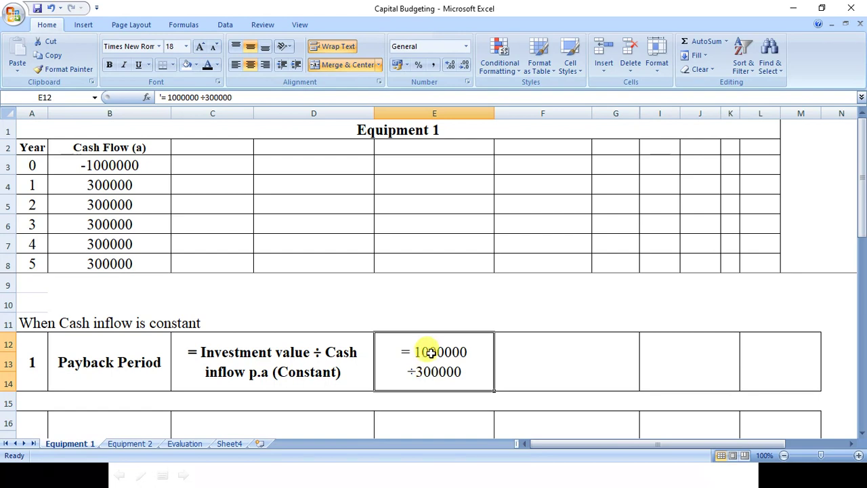
left_click(551, 354)
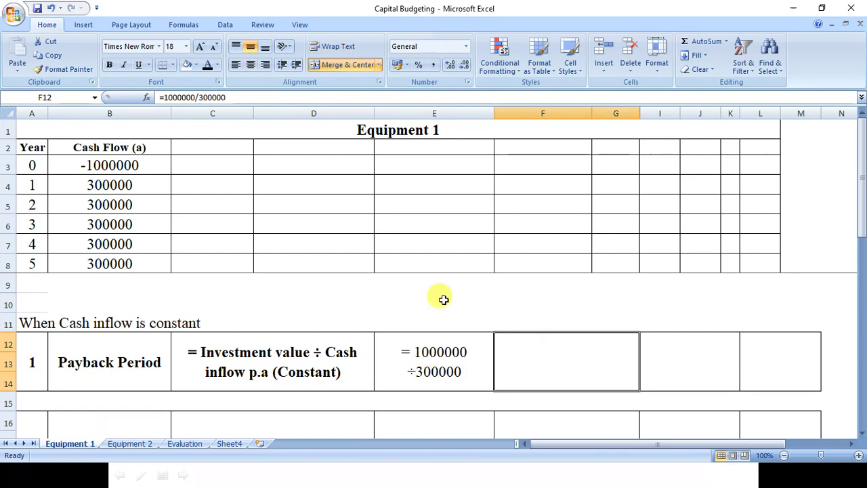
left_click(676, 378)
left_click(208, 65)
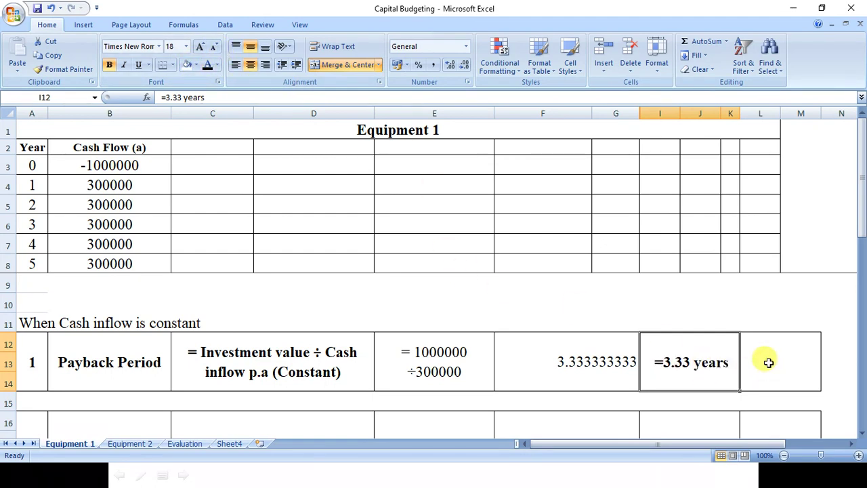
Step: Apply the black font colour to the hidden years-and-months payback result in L12
left_click(768, 317)
left_click(788, 368)
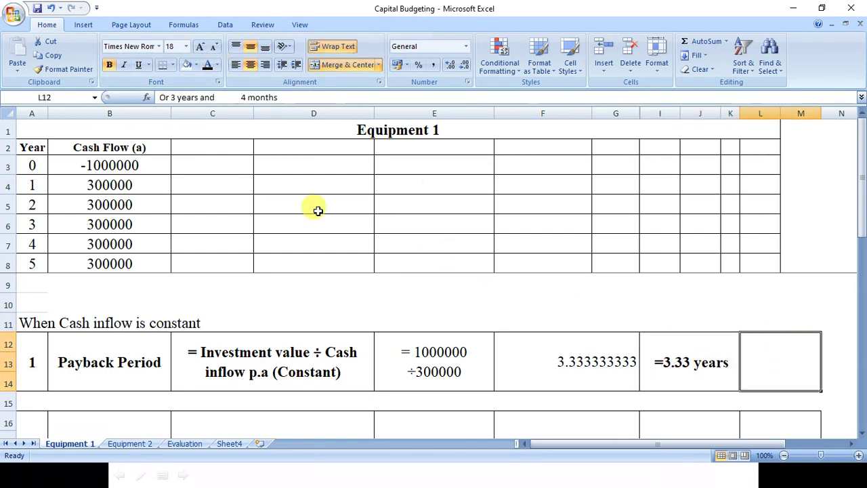
left_click(206, 68)
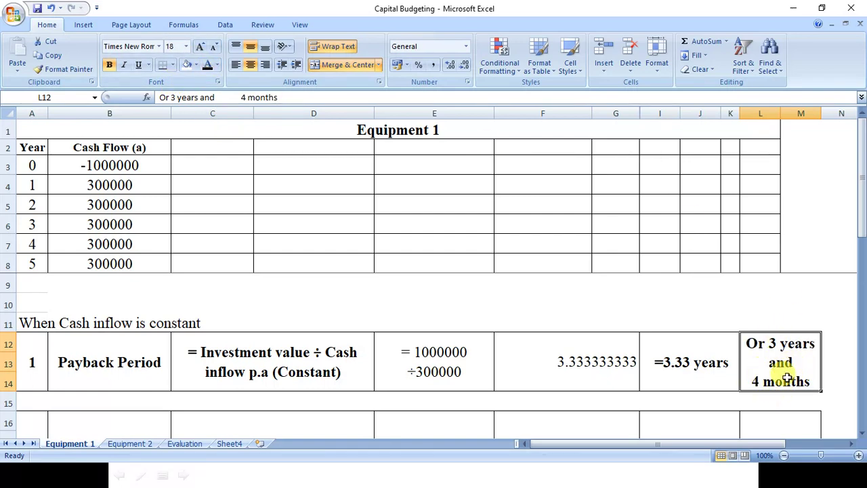
Step: Reveal the hidden month conversion =12*0.33 in L11 in black and compare it with the years-and-months payback result
left_click(671, 363)
double_click(672, 363)
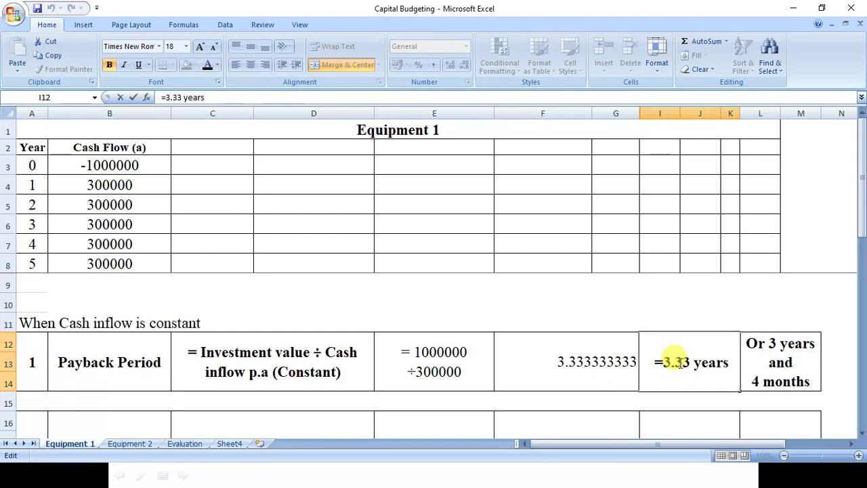
left_click_drag(675, 363, 690, 363)
left_click(797, 318)
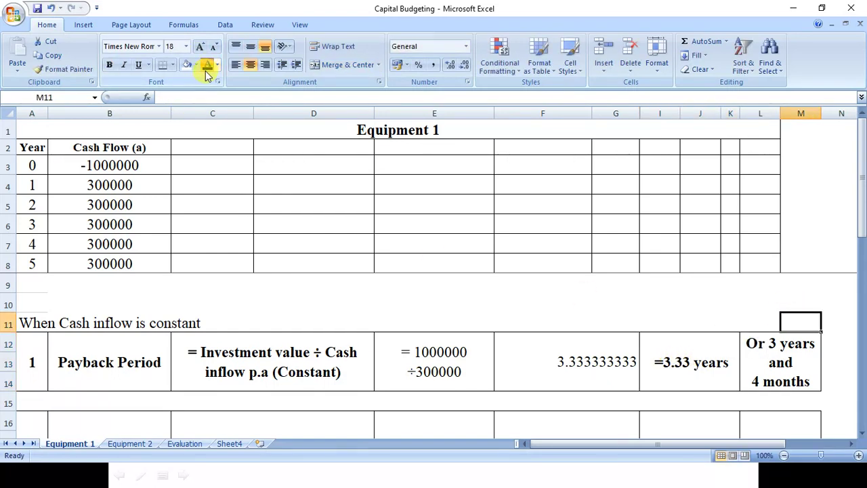
left_click(759, 323)
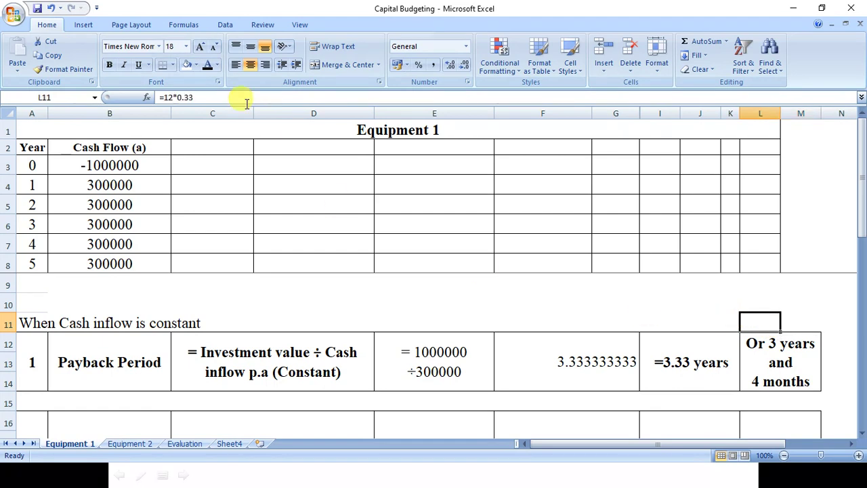
left_click(207, 64)
double_click(757, 324)
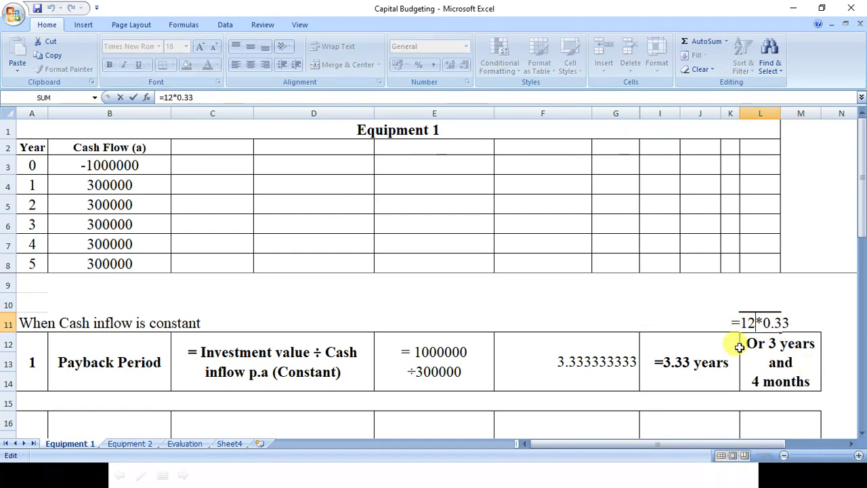
left_click(801, 320)
left_click(764, 323)
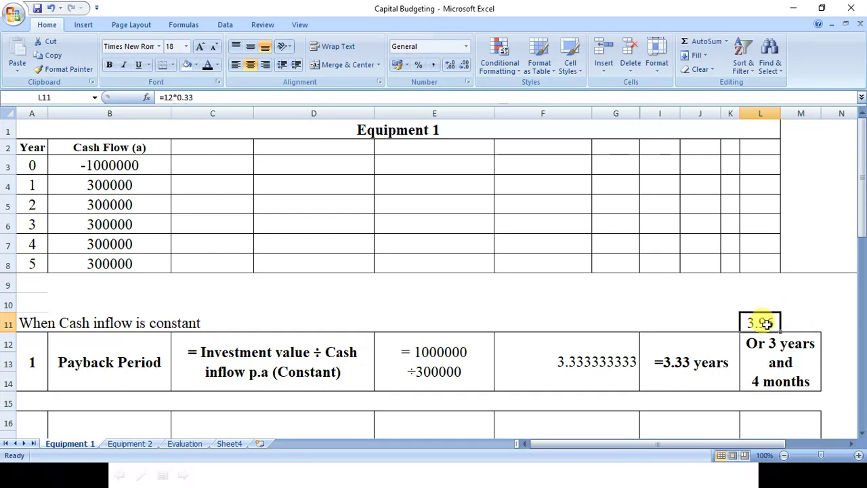
left_click(785, 377)
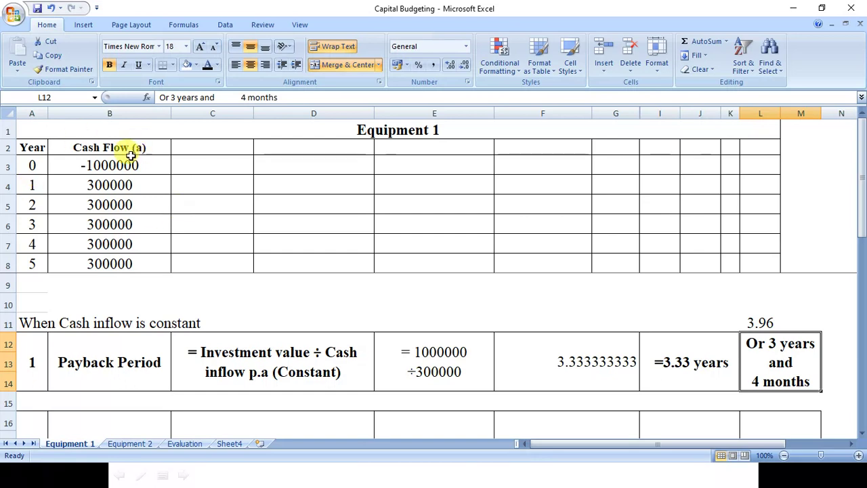
left_click(109, 170)
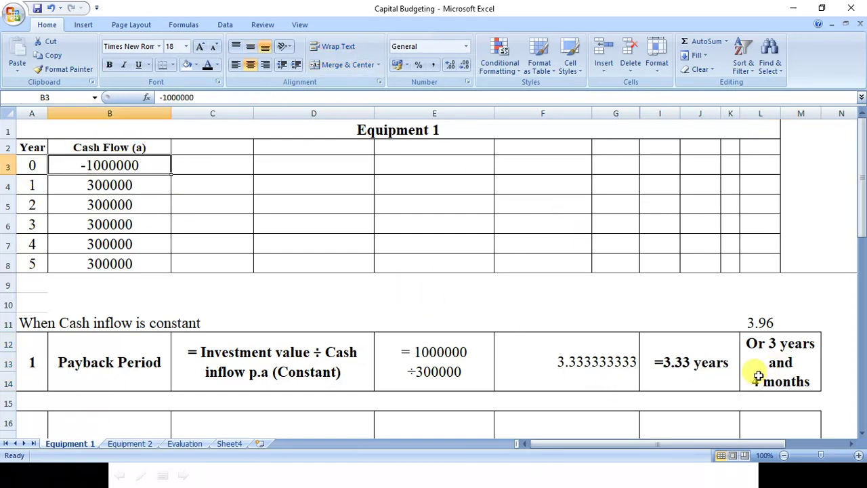
left_click(800, 385)
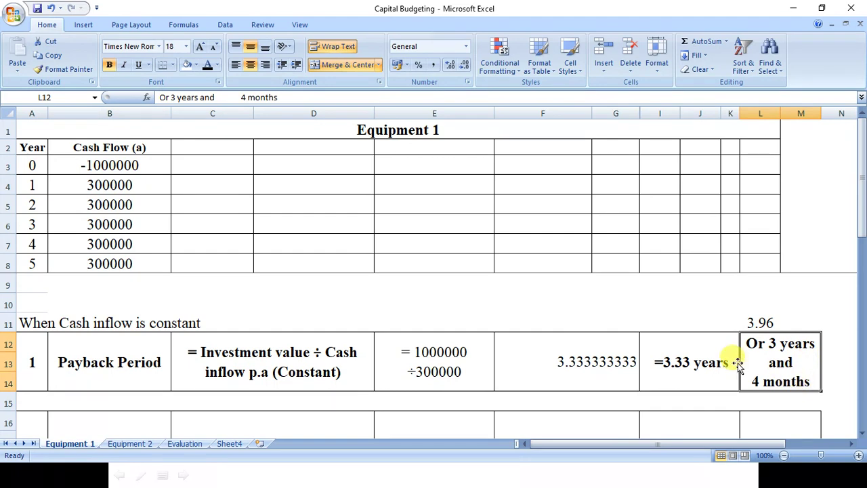
Step: Enter Cash in A15 under the constant-inflow payback row and apply the black font colour to A15:B15
left_click(163, 328)
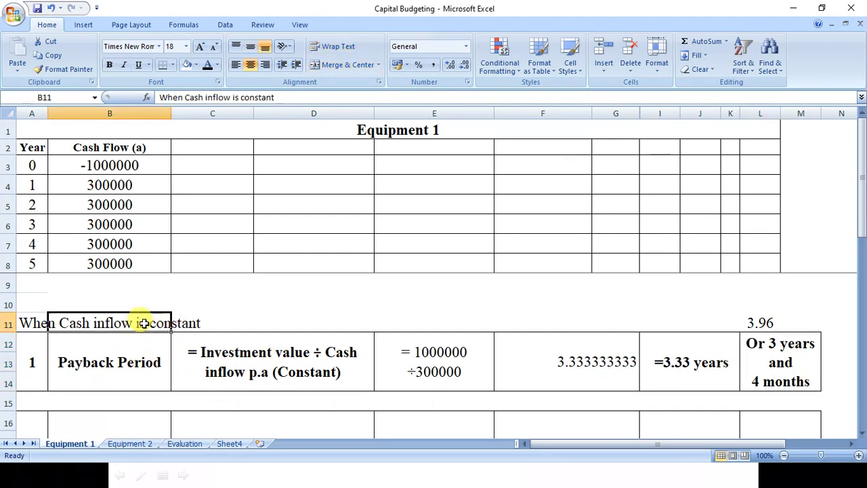
left_click(284, 365)
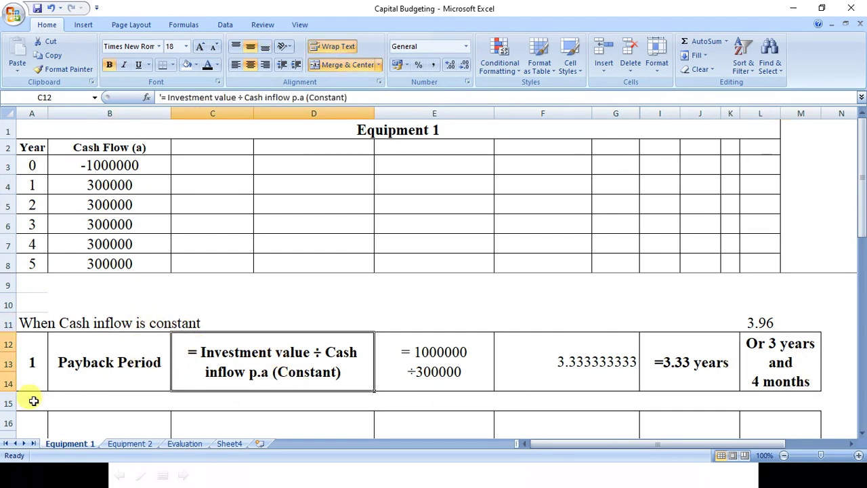
left_click_drag(33, 401, 177, 400)
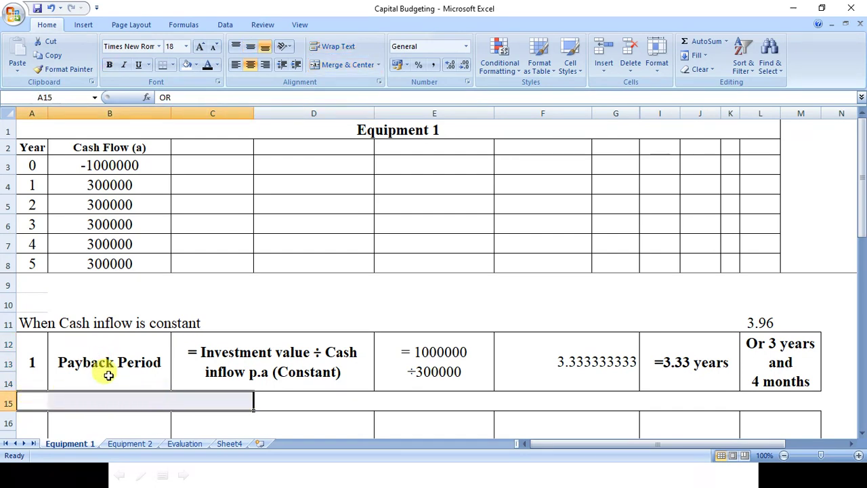
left_click_drag(861, 184, 847, 227)
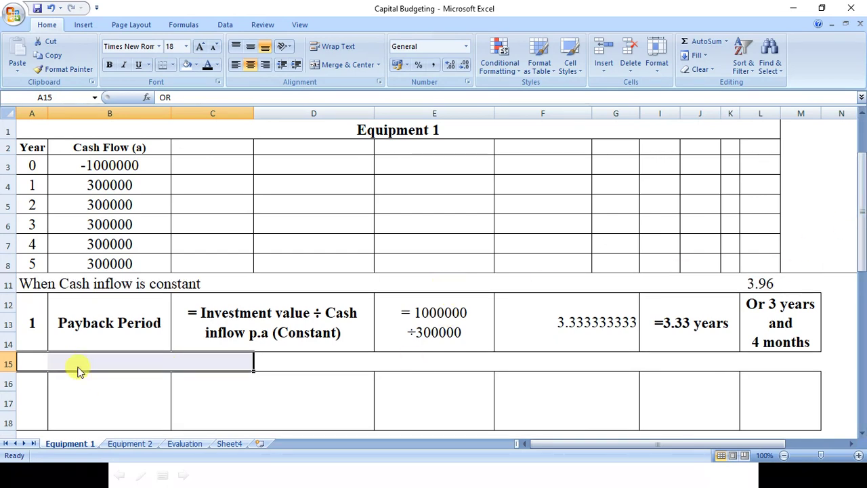
type("CAs")
left_click(93, 403)
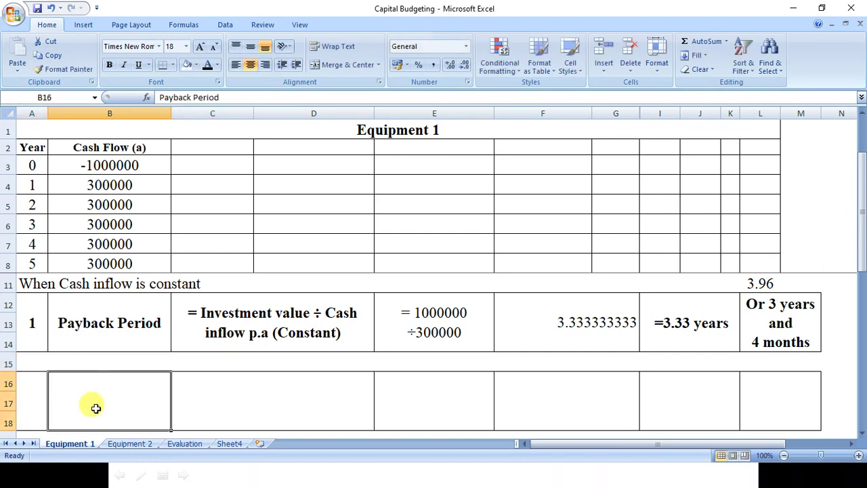
left_click_drag(38, 361, 62, 364)
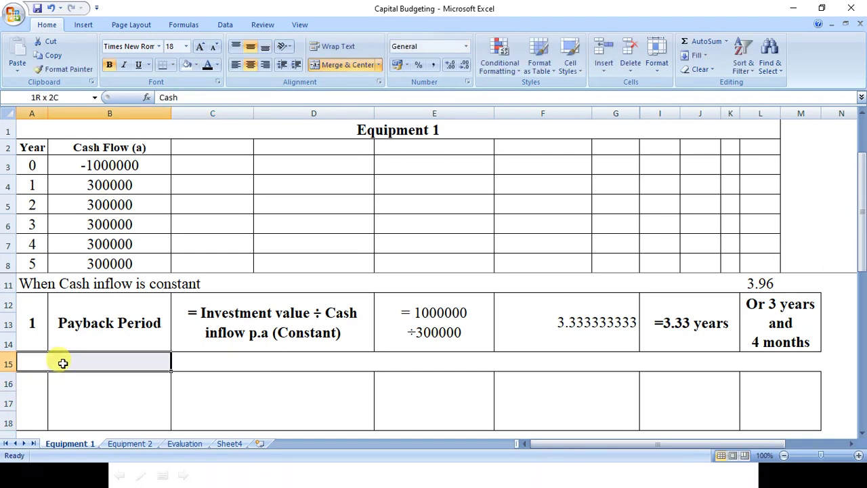
left_click(216, 65)
left_click(210, 78)
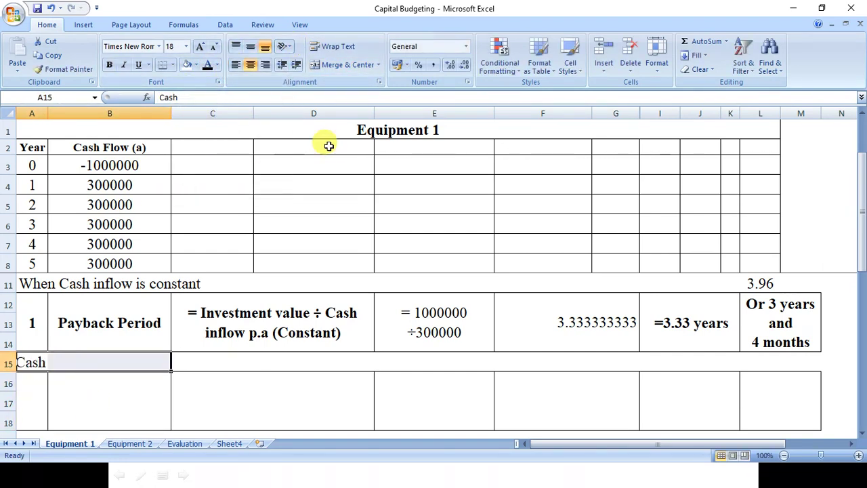
Step: Replace the A15 text with the heading "When cash inflow is contant or not contant"
type("When cash")
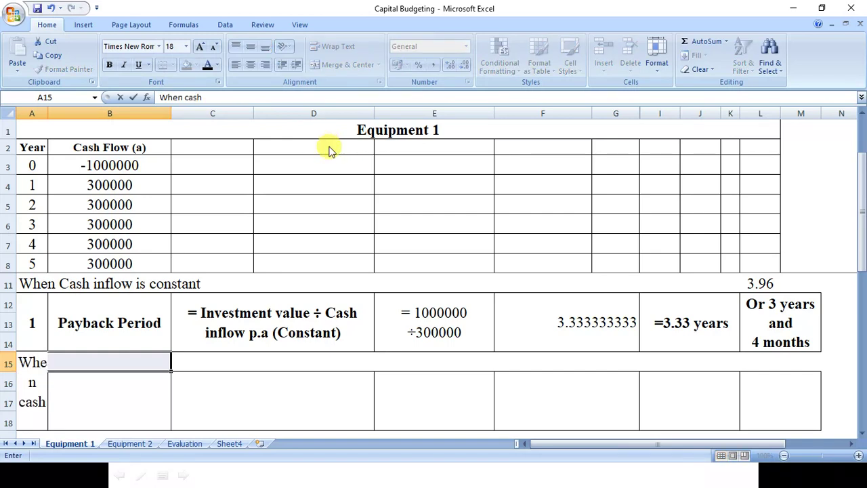
type(" inflow ")
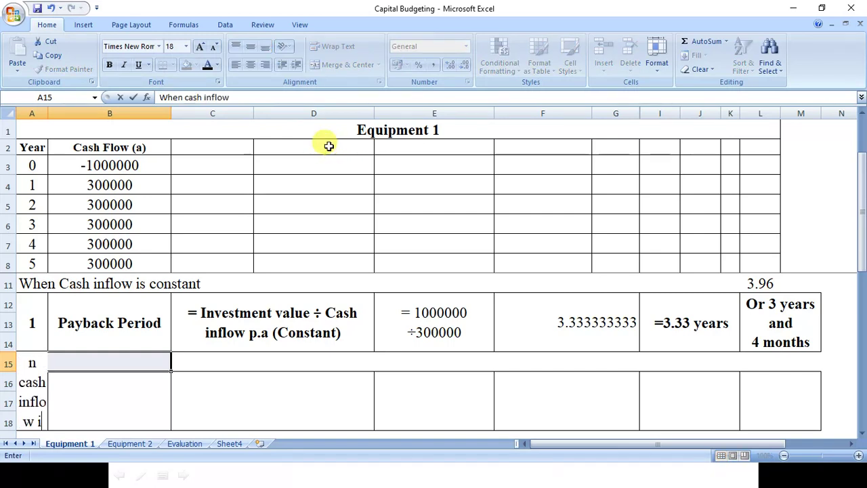
type("is contant")
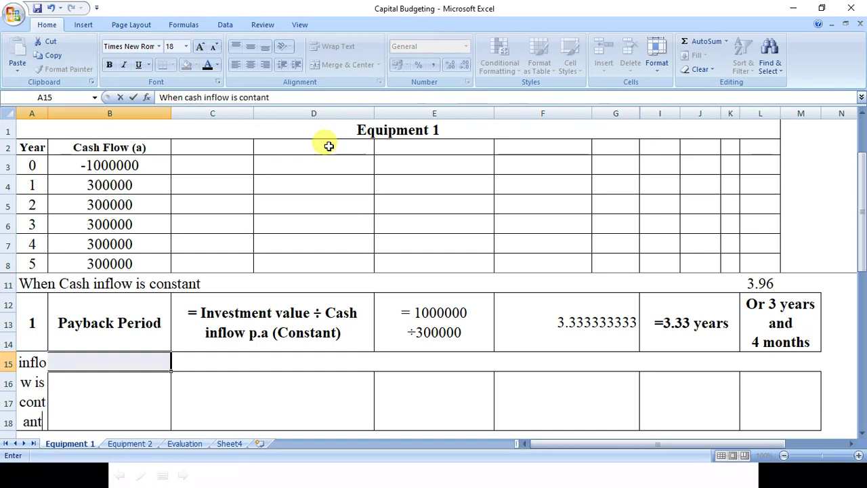
type(" or")
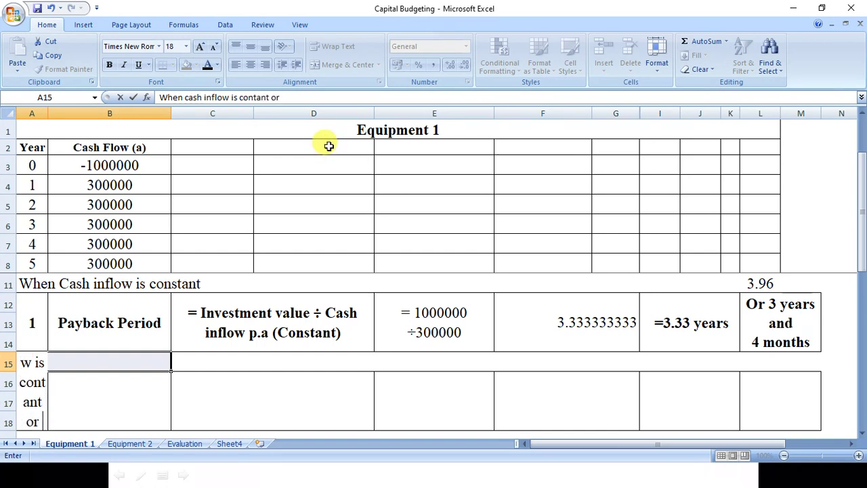
type(" not co")
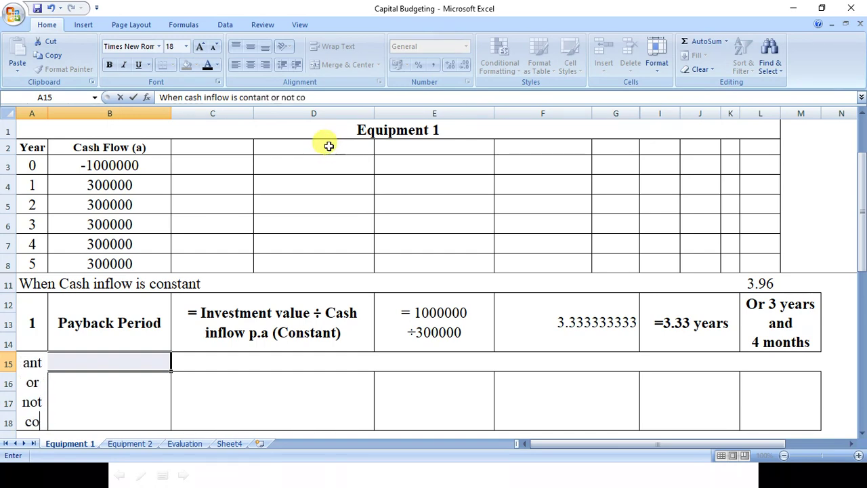
type("ntant")
key("Tab")
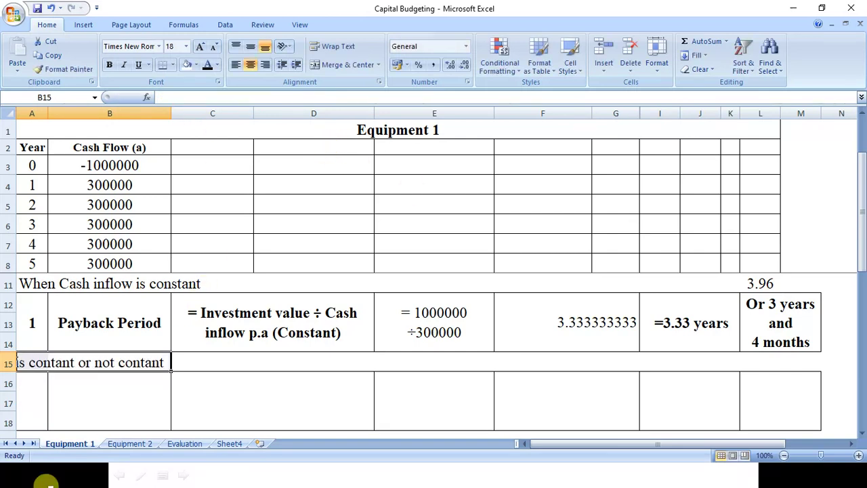
Step: Merge and centre the heading across A15:D15 and correct both misspelled words in it to "constant"
left_click_drag(32, 362, 331, 359)
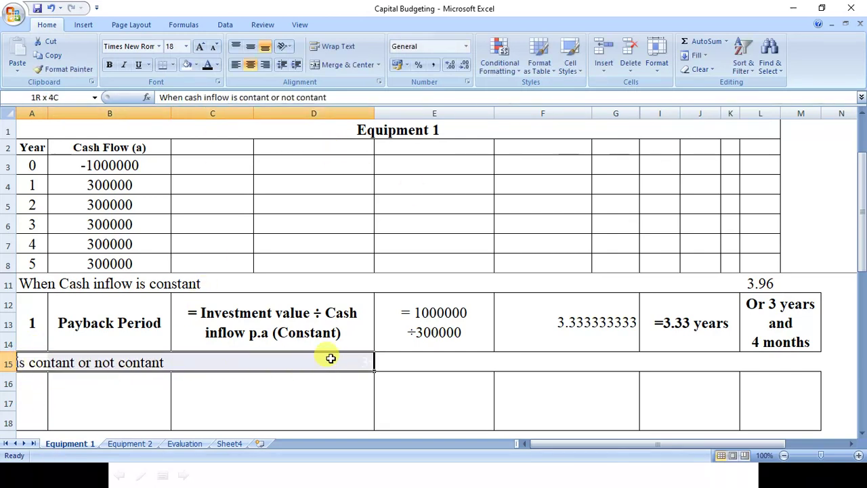
left_click(322, 64)
double_click(214, 363)
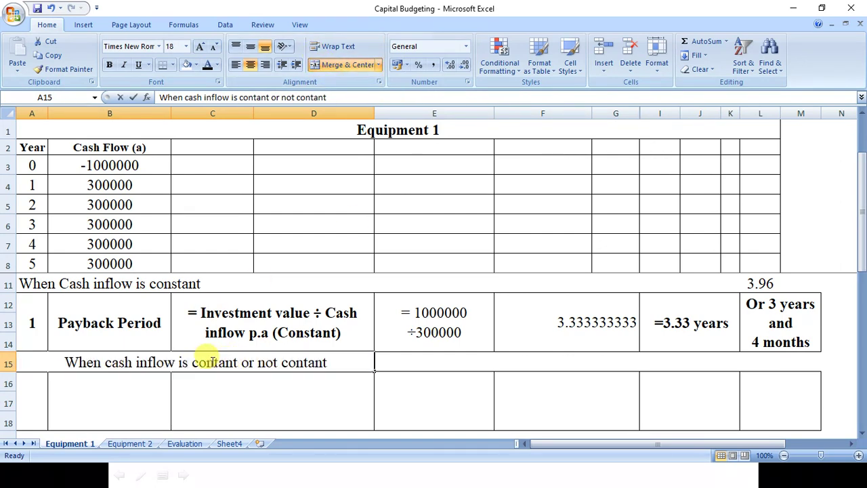
type("s")
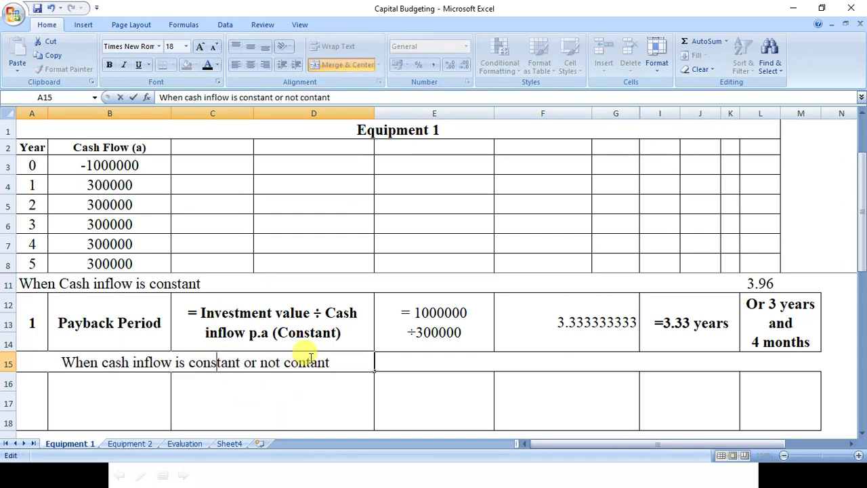
type("s")
left_click(346, 403)
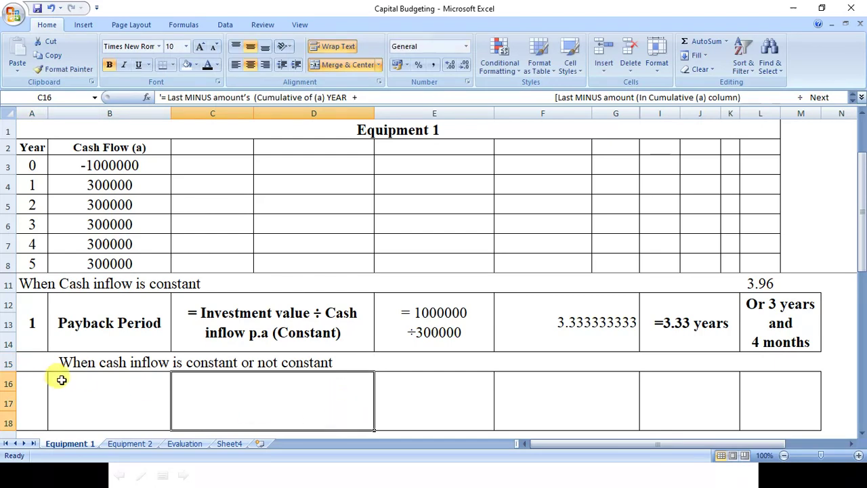
Step: Apply the black font colour to the hidden number and Payback Period label in A16:B16
left_click_drag(31, 405, 132, 403)
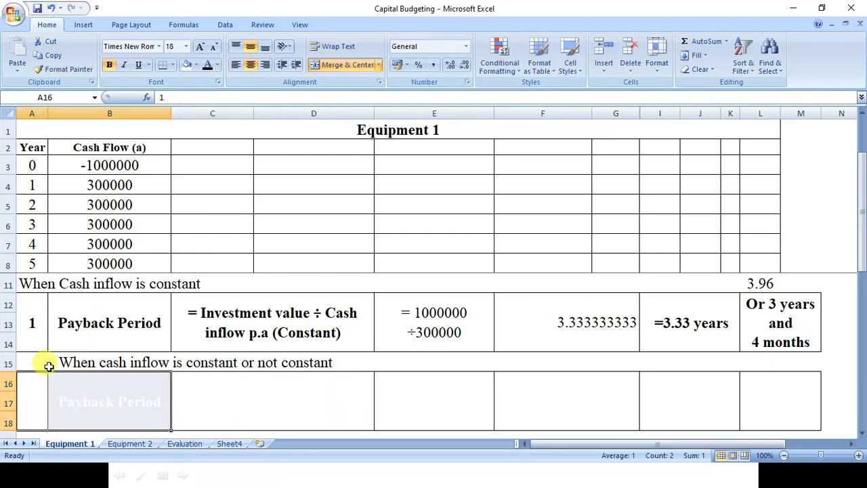
left_click(207, 65)
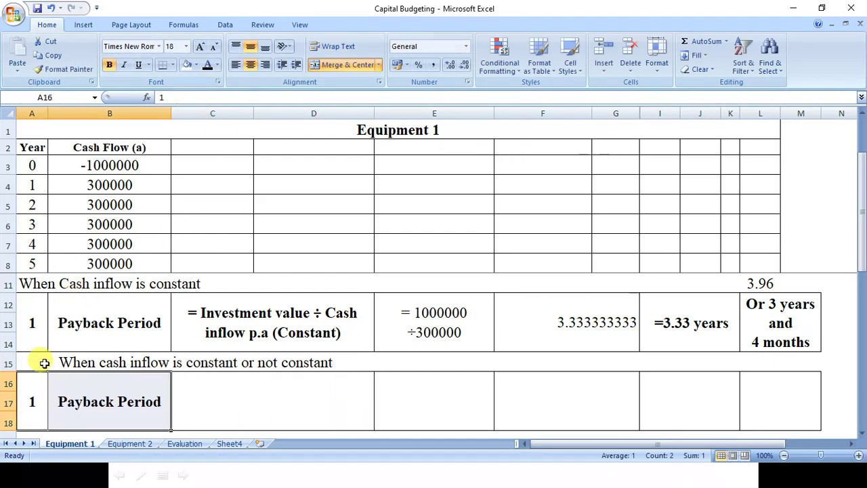
left_click(44, 363)
Step: Try to reveal the hidden working 3year + 100000/300000 in E15 with the black font colour
left_click(392, 355)
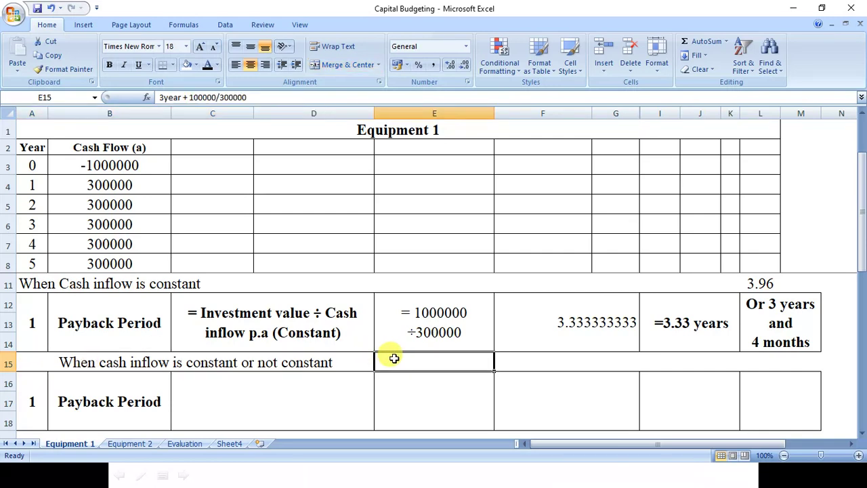
left_click(215, 323)
left_click(454, 362)
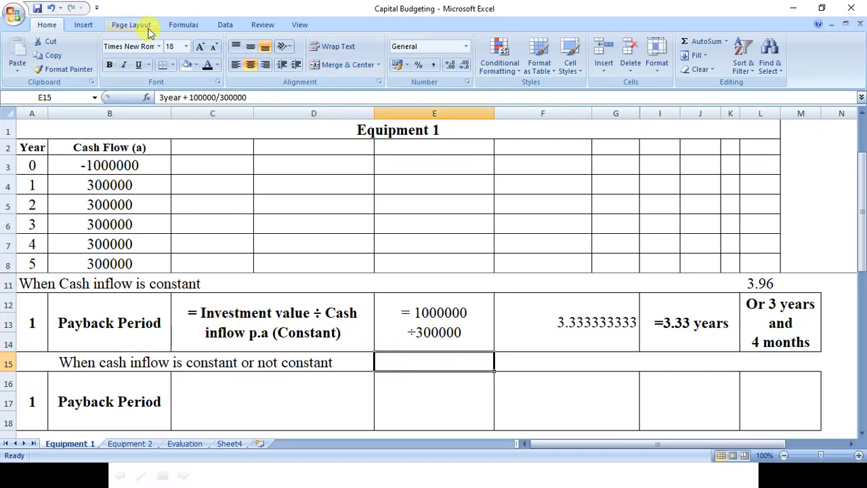
left_click(207, 65)
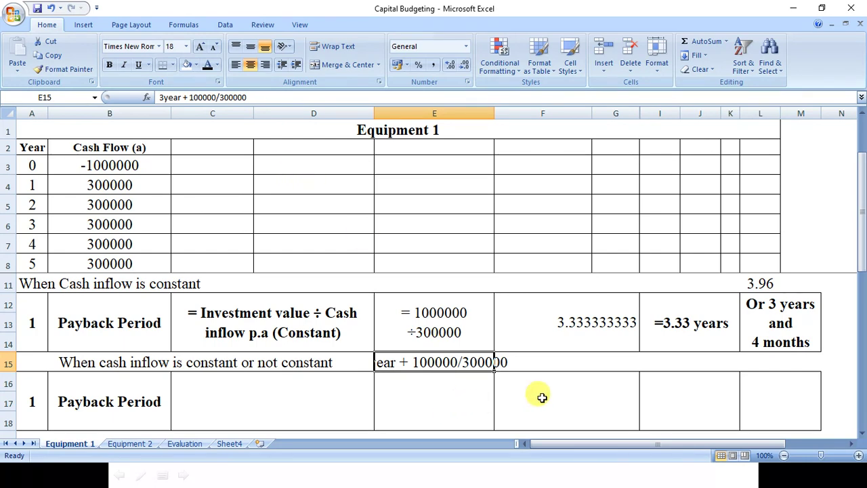
left_click(393, 403)
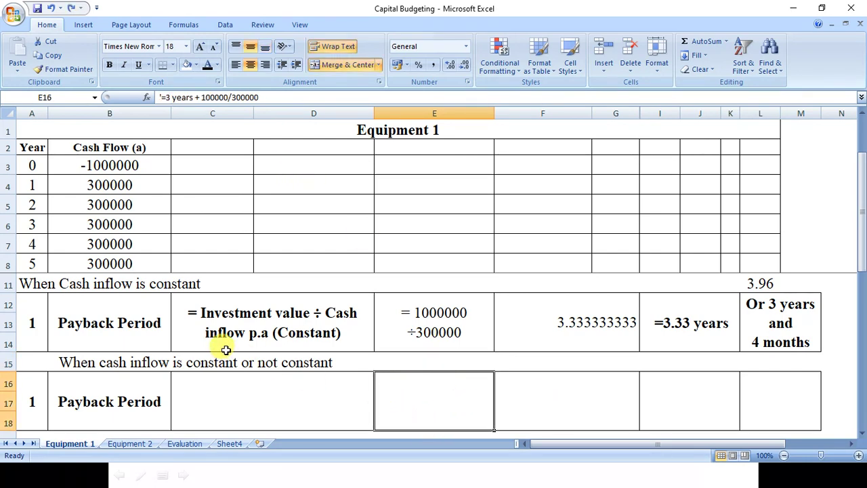
Step: Review the row 15 heading and the second payback row against the yearly cash inflows in B4:B8
left_click(135, 359)
left_click(144, 398)
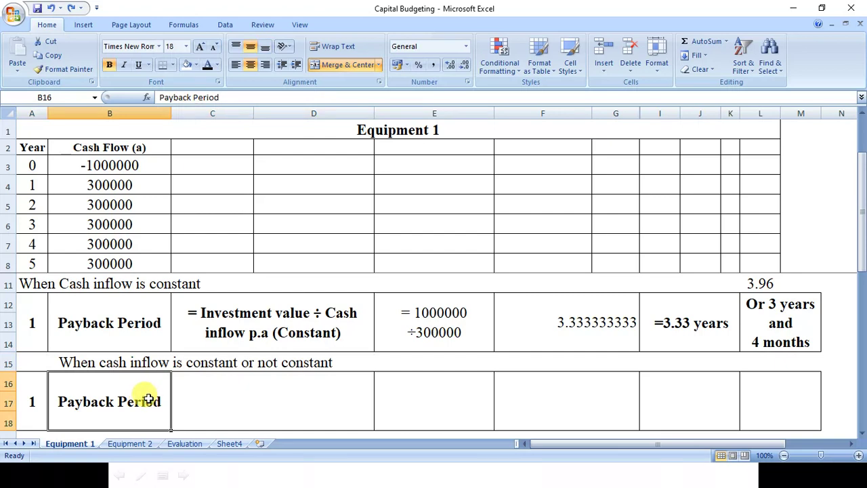
left_click(224, 404)
left_click_drag(147, 203, 149, 245)
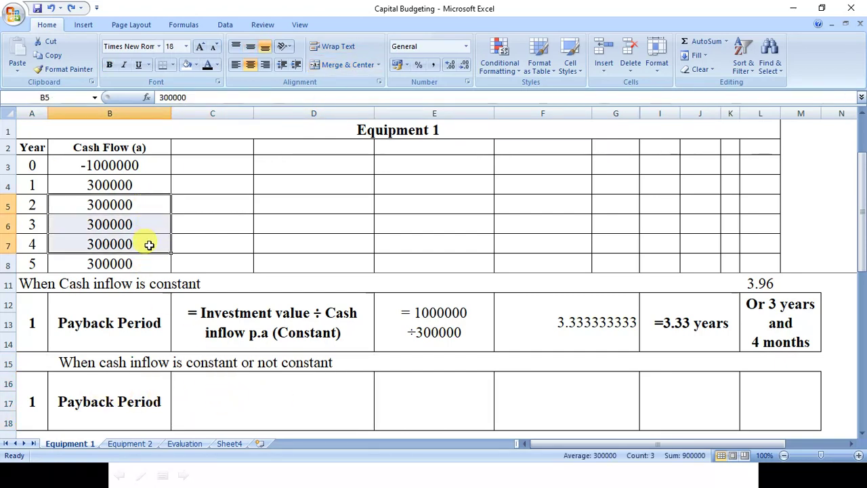
left_click_drag(113, 179, 121, 258)
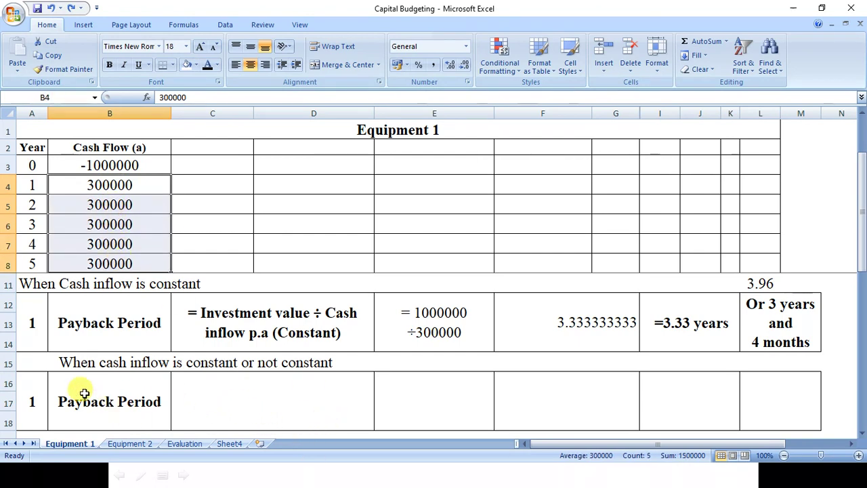
Step: Unmerge A15:D15 and move the heading about constant or non-constant cash inflow from A15 to B15
left_click(54, 359)
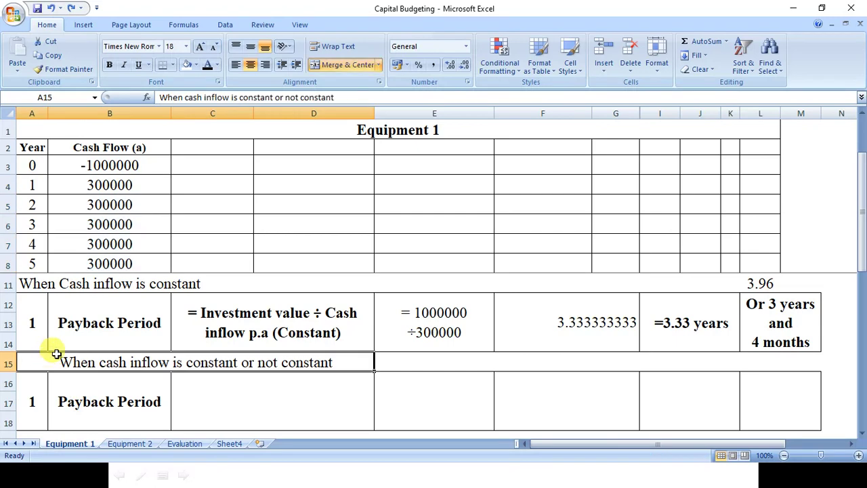
left_click(323, 62)
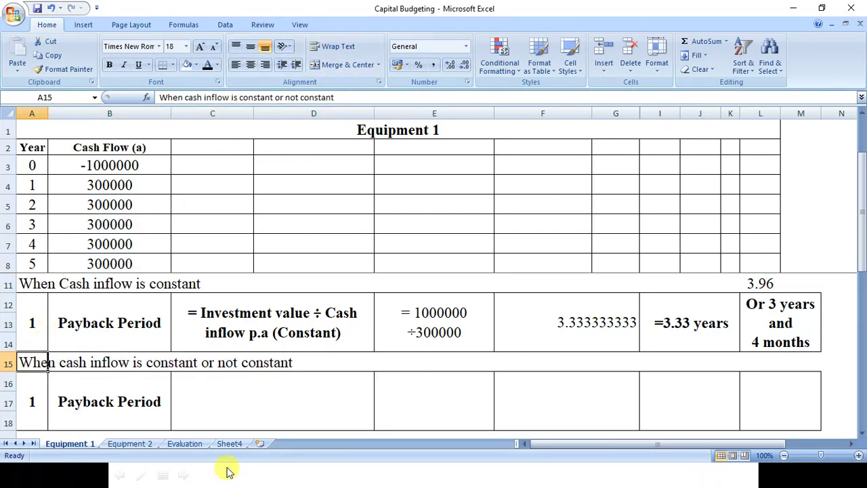
key("ctrl+c")
key("Right")
key("Return")
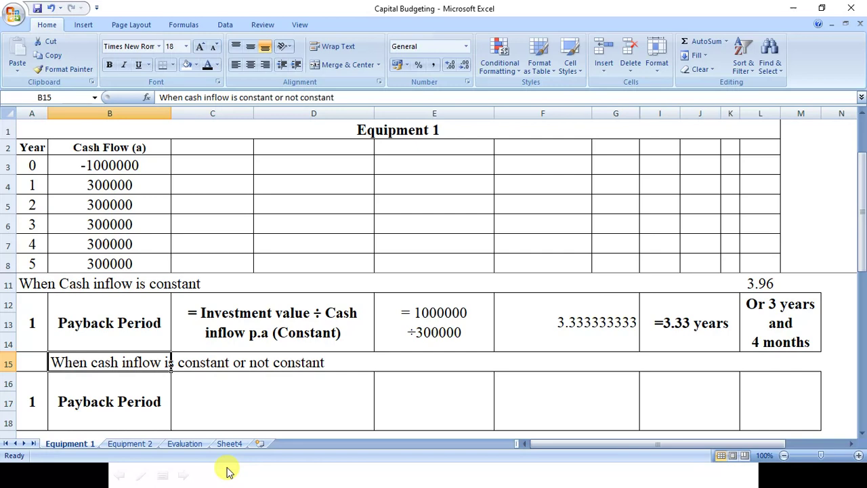
Step: Enter OR in A15 in front of the second payback heading
left_click(30, 360)
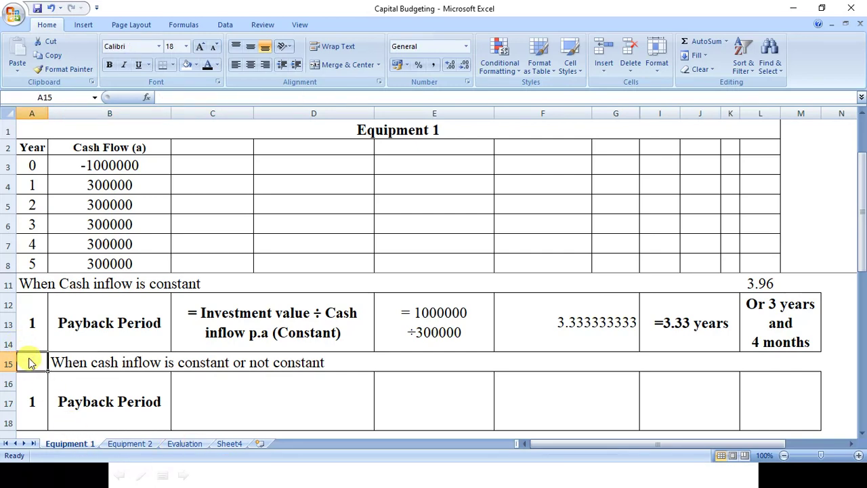
type("OR")
key("Return")
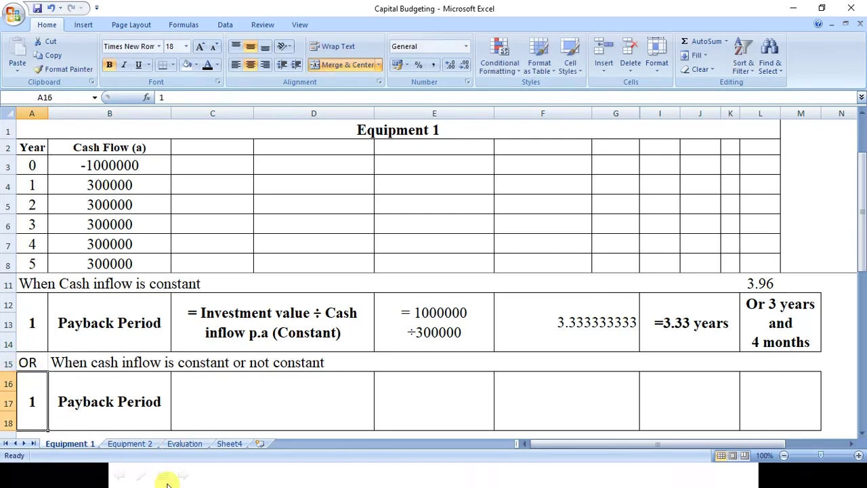
Step: Review the Cash Flow (a) column and apply the black font colour to the hidden Cumulative (a) header in C2
left_click(231, 404)
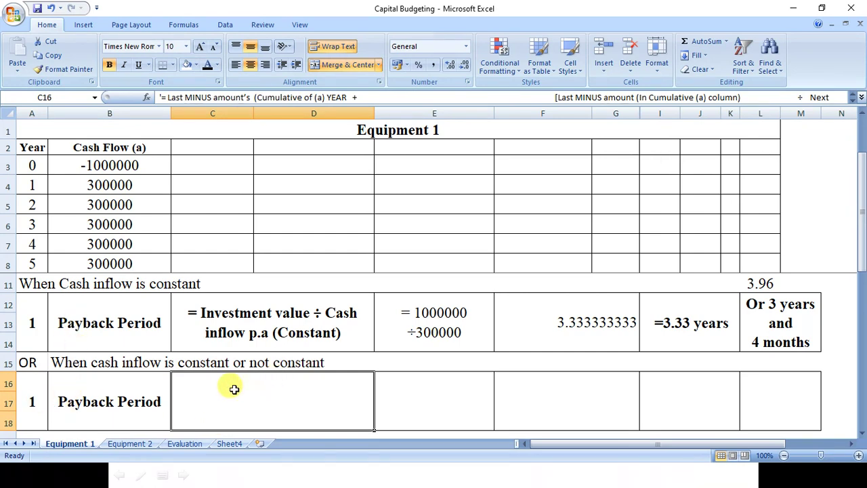
left_click(68, 410)
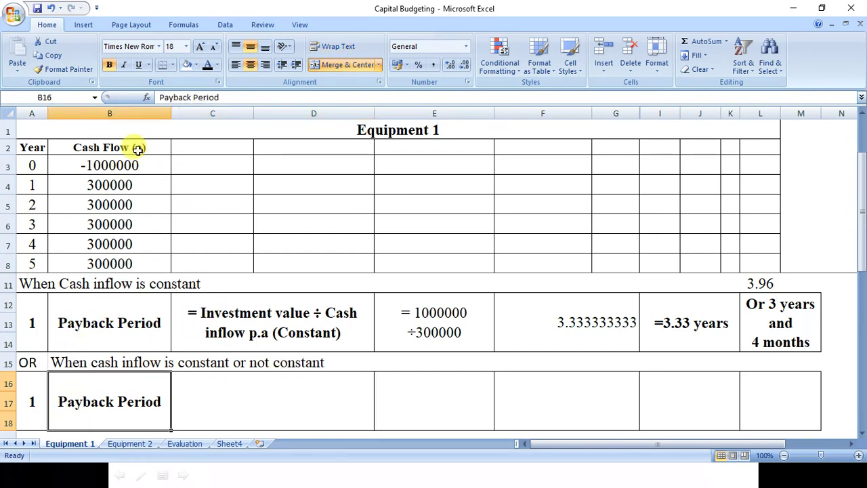
left_click_drag(138, 149, 129, 264)
left_click(200, 147)
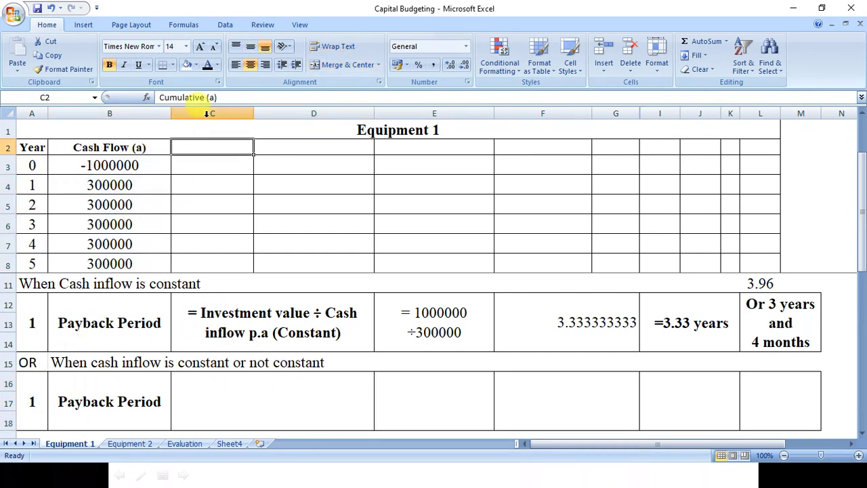
left_click(210, 68)
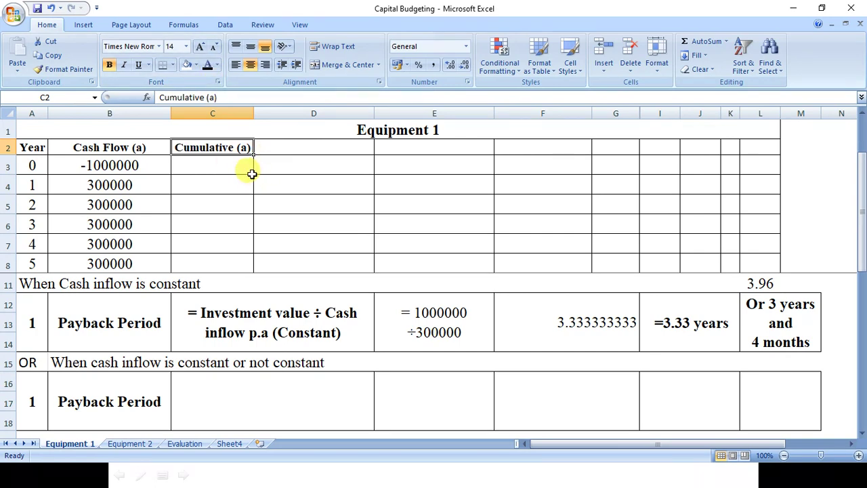
Step: Apply the black font colour to the hidden year 0 cumulative amount in C3
left_click(202, 164)
left_click(140, 164)
left_click(194, 169)
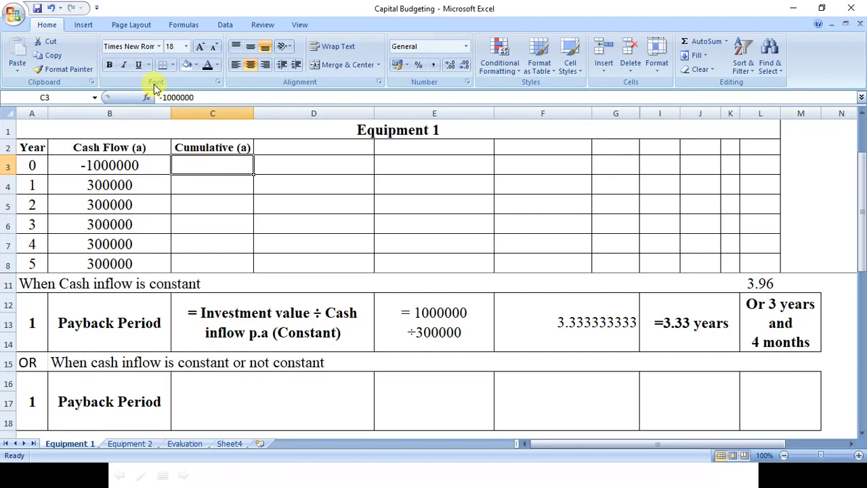
left_click(207, 65)
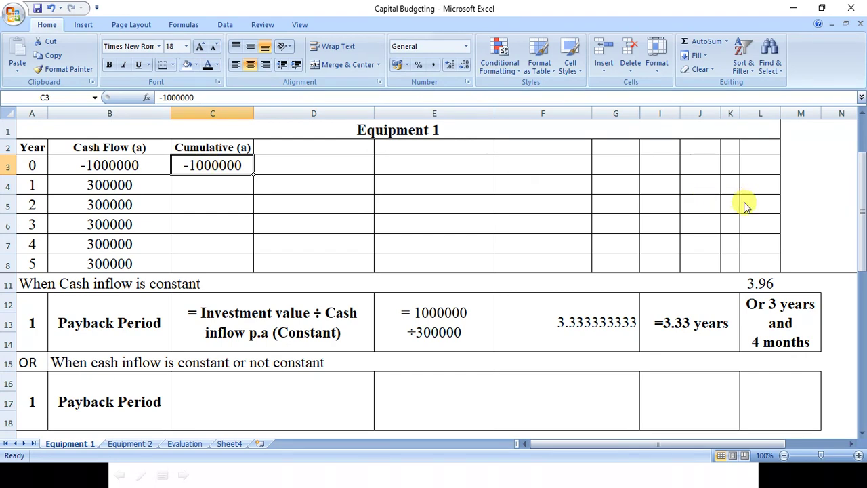
Step: Relate the C3 cumulative amount to the year 1 cash flow in B4 and make the hidden cumulative formula in C4 black
left_click(105, 187, "shift")
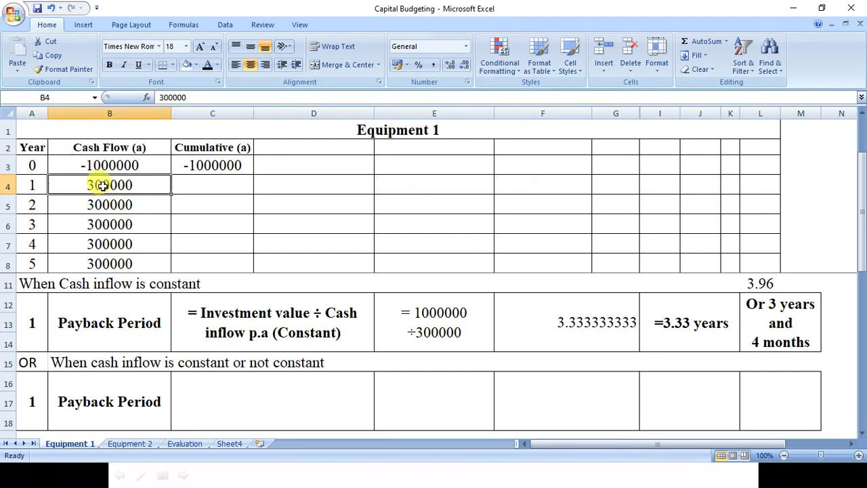
left_click_drag(212, 167, 152, 175)
left_click(158, 172)
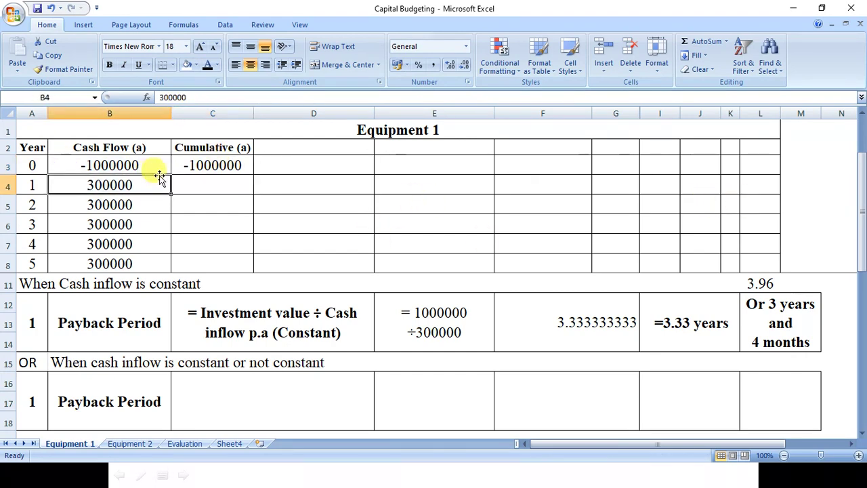
left_click(188, 162)
left_click(139, 185)
left_click(184, 181)
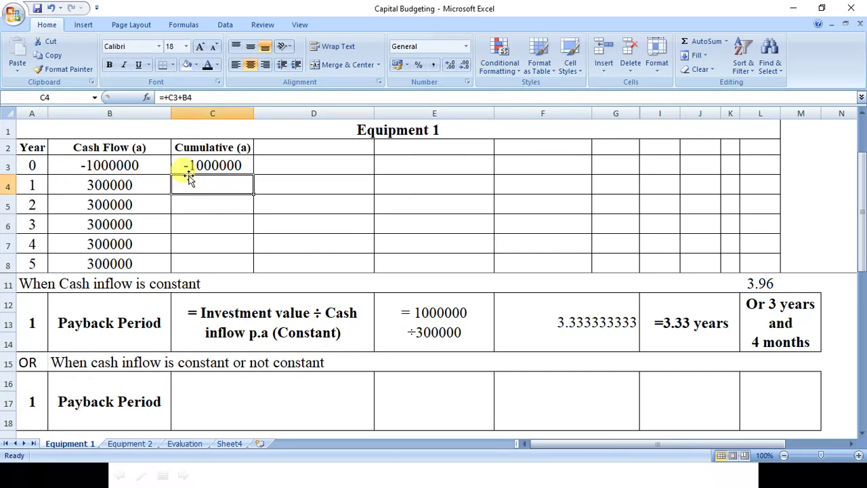
left_click(207, 65)
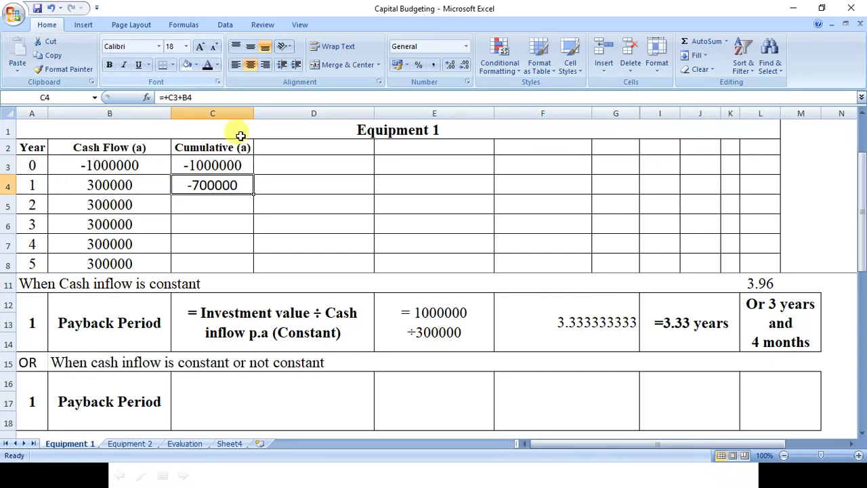
Step: Make the hidden cumulative amounts for years 2 to 5 in C5:C8 black and review the Cumulative (a) column
left_click(199, 202)
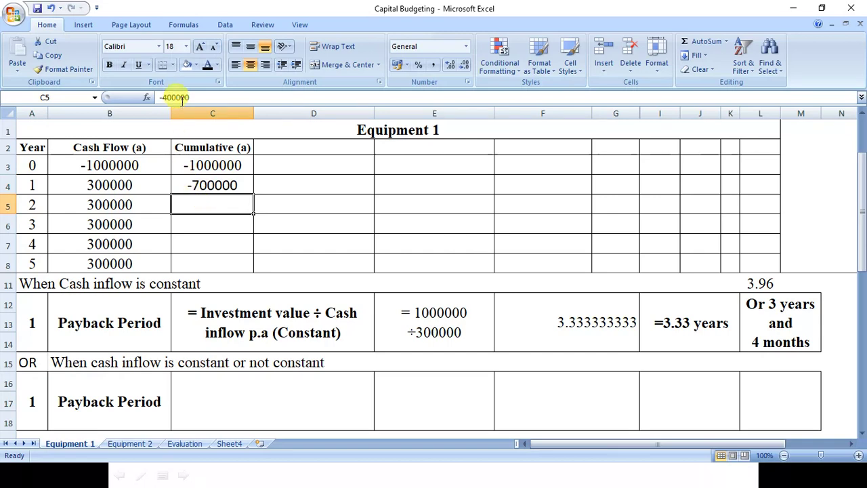
left_click(217, 65)
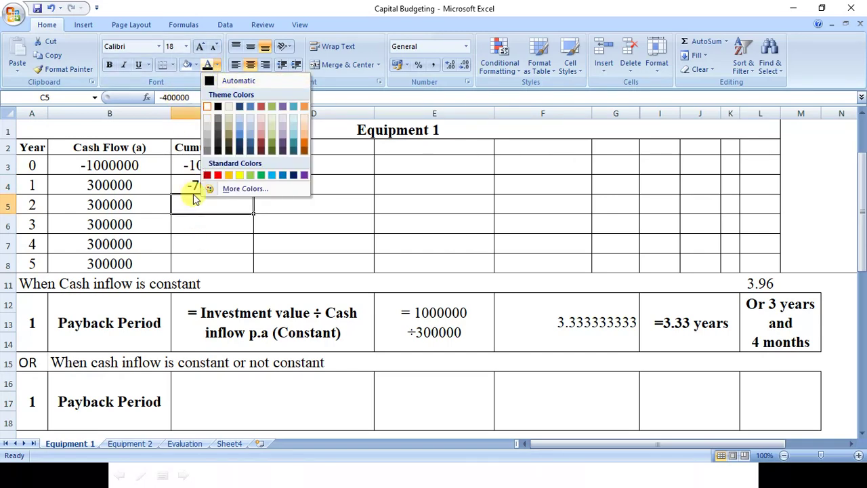
left_click(209, 80)
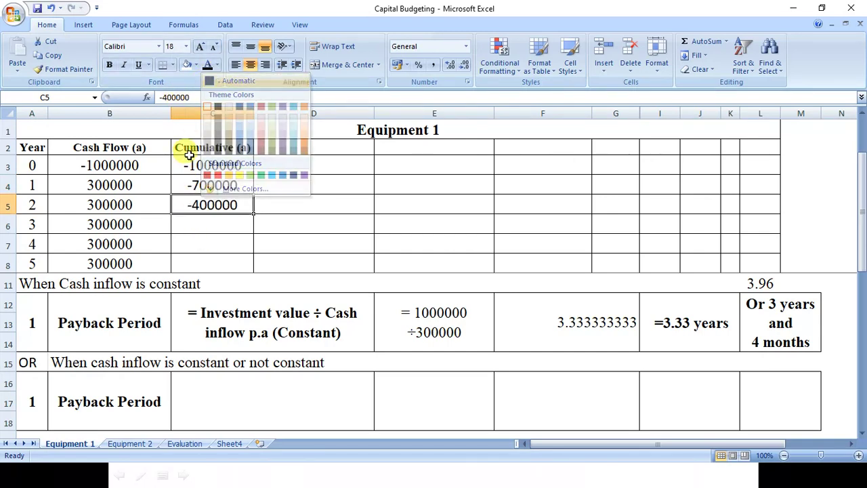
left_click(180, 226)
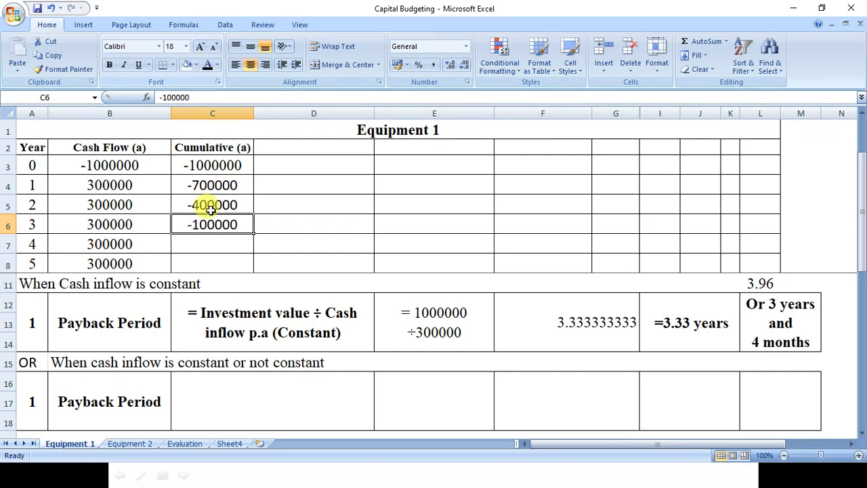
left_click(184, 246)
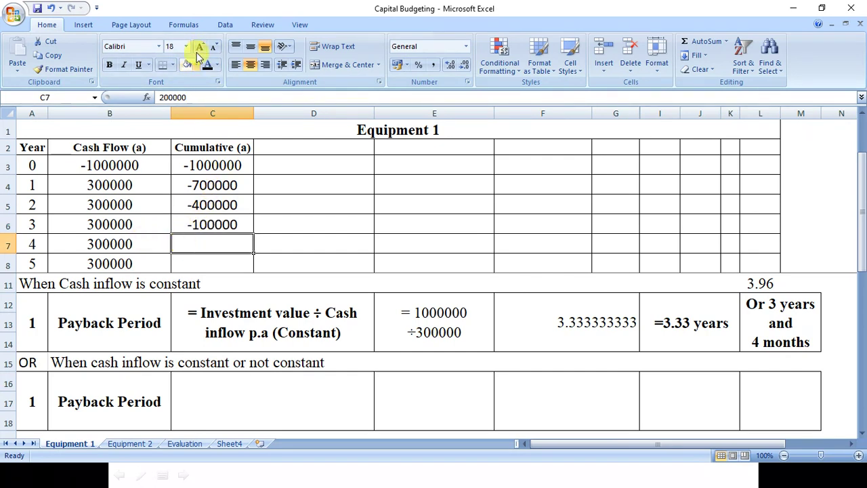
left_click(208, 65)
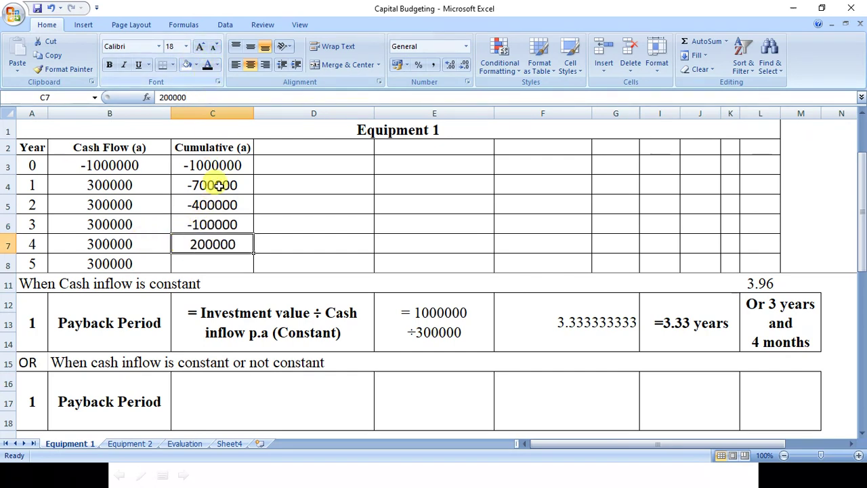
left_click(180, 263)
left_click(207, 65)
left_click_drag(220, 139, 223, 259)
left_click(207, 171)
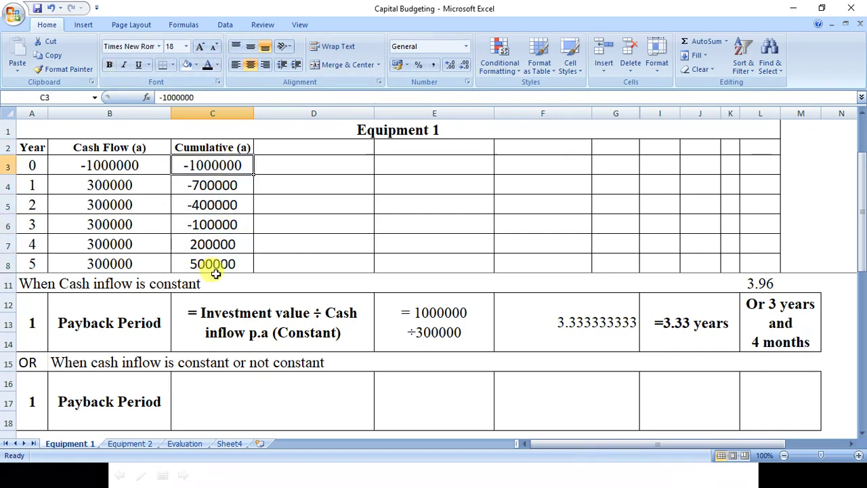
Step: Make the hidden cumulative payback formula text in C16 black and highlight its wording for reading
left_click(200, 388)
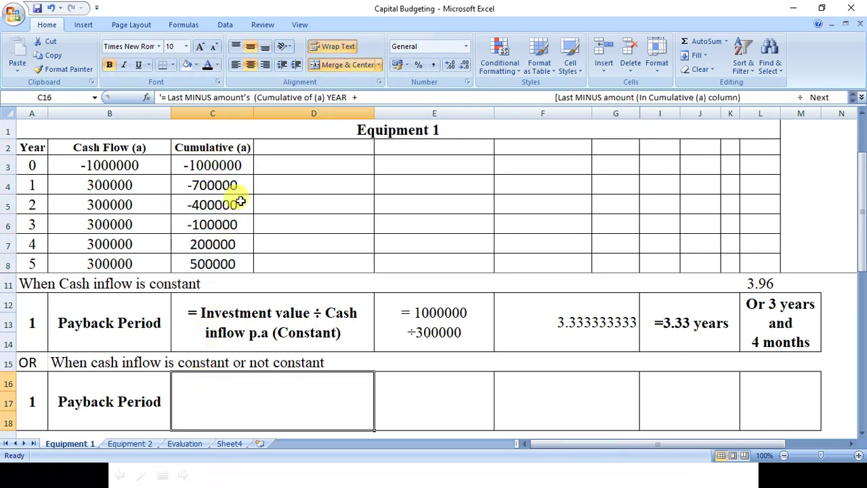
left_click(208, 65)
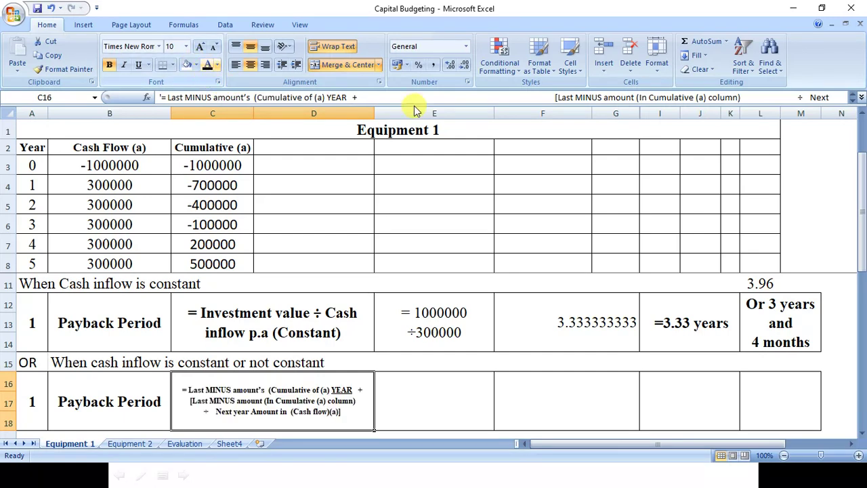
double_click(189, 390)
left_click_drag(191, 390, 329, 412)
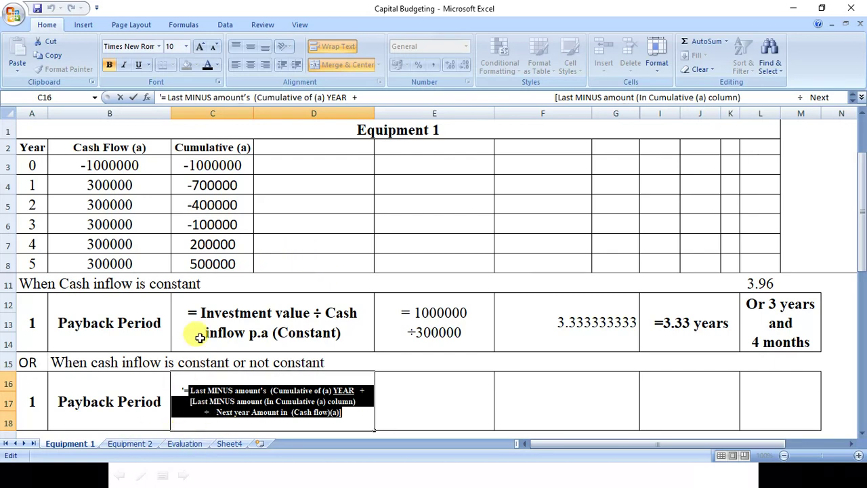
Step: Examine the Cumulative (a) column for the last negative amount, its matching year in column A, and the prepared working in E15
left_click(215, 246)
left_click_drag(193, 142, 205, 267)
left_click(206, 264)
left_click(213, 224)
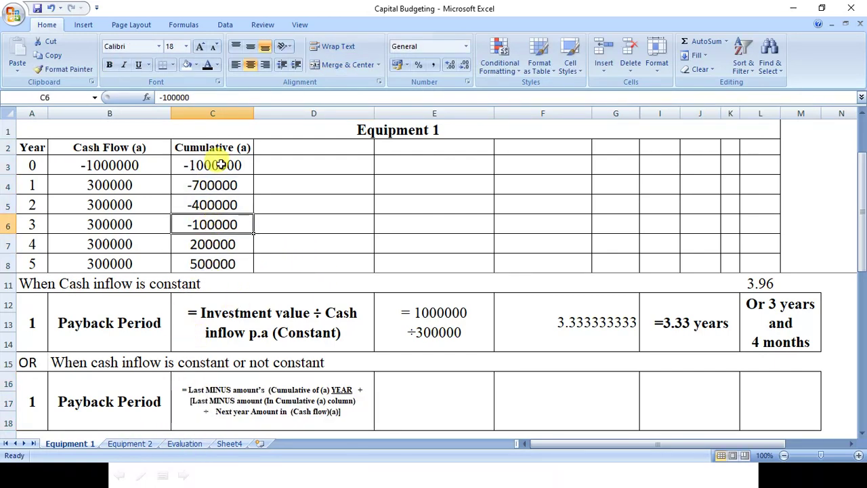
left_click(230, 146)
left_click(214, 223)
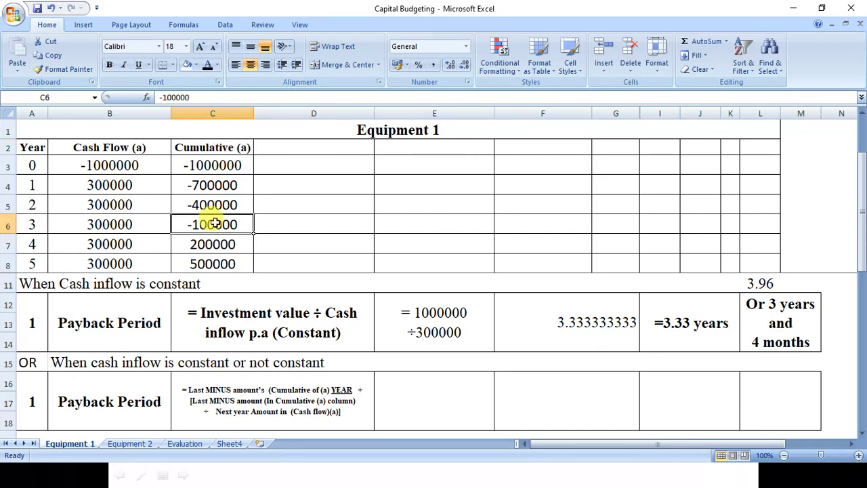
left_click_drag(214, 224, 37, 223)
left_click(32, 230)
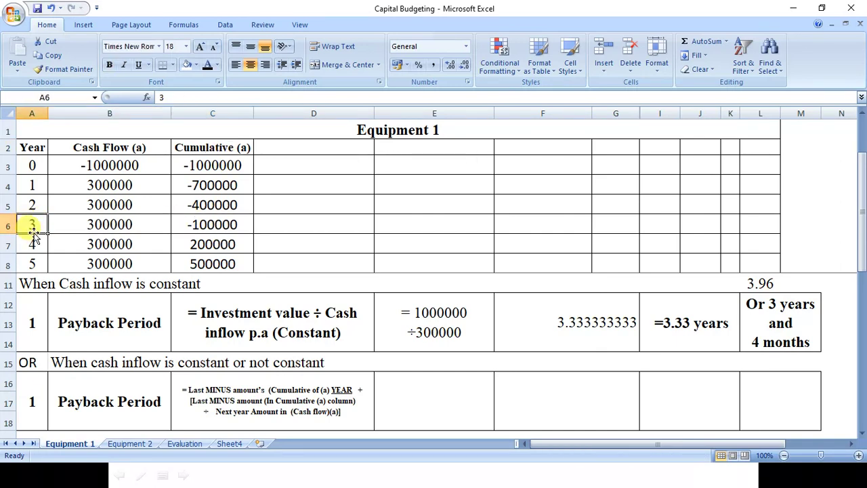
left_click(402, 363)
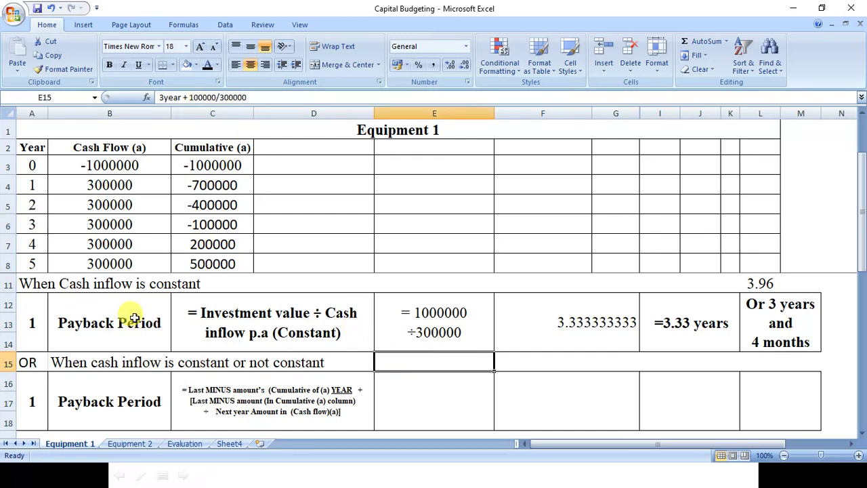
Step: Fill the last negative cumulative amount in C6 and the following year's cash flow in B7 with red
left_click(202, 226)
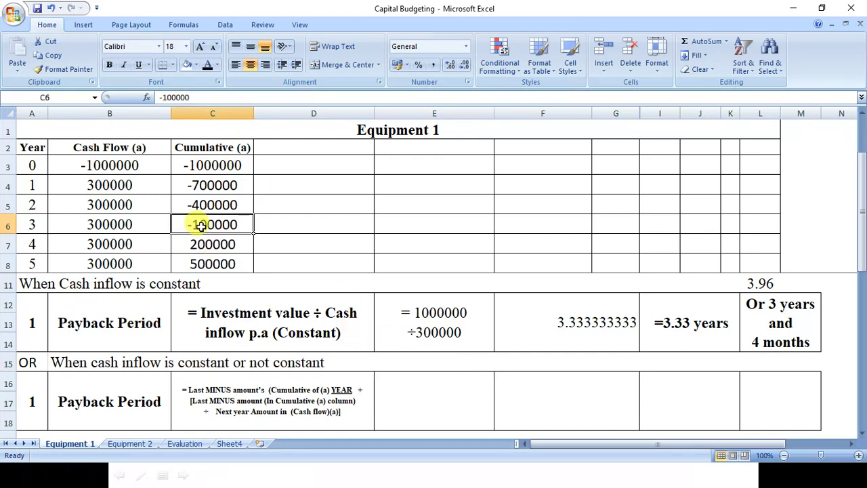
left_click(195, 65)
left_click(196, 159)
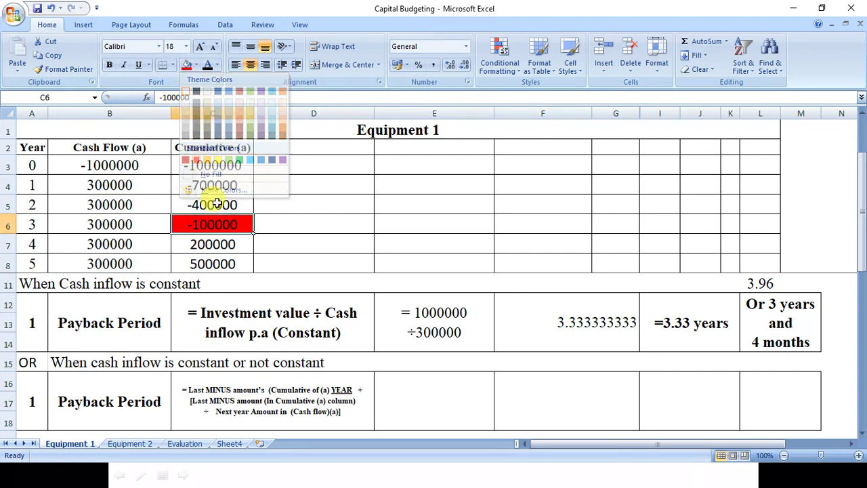
left_click(135, 251)
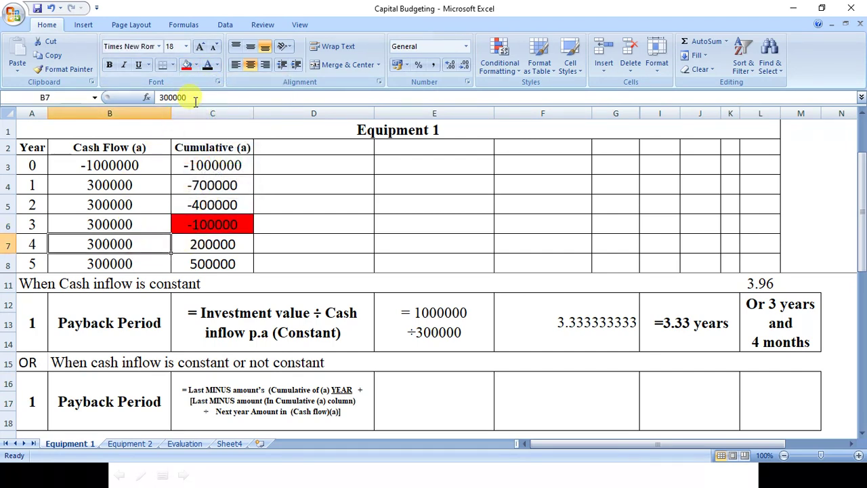
left_click(187, 65)
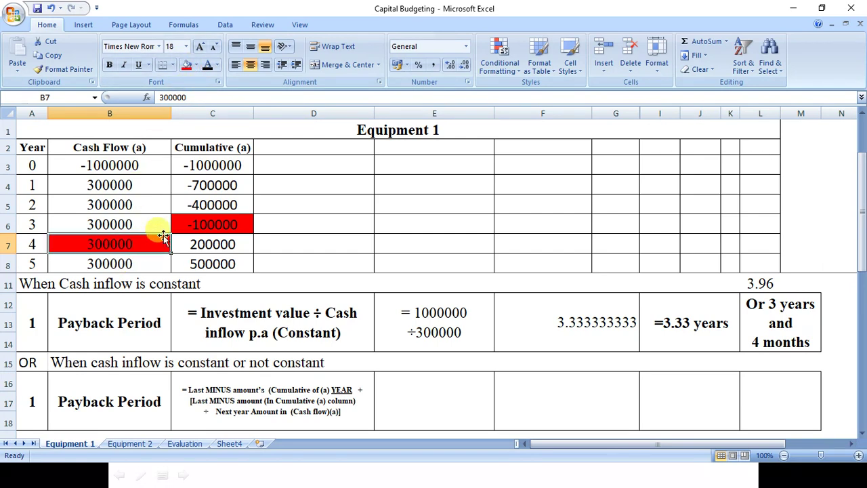
left_click(190, 224)
left_click(141, 242)
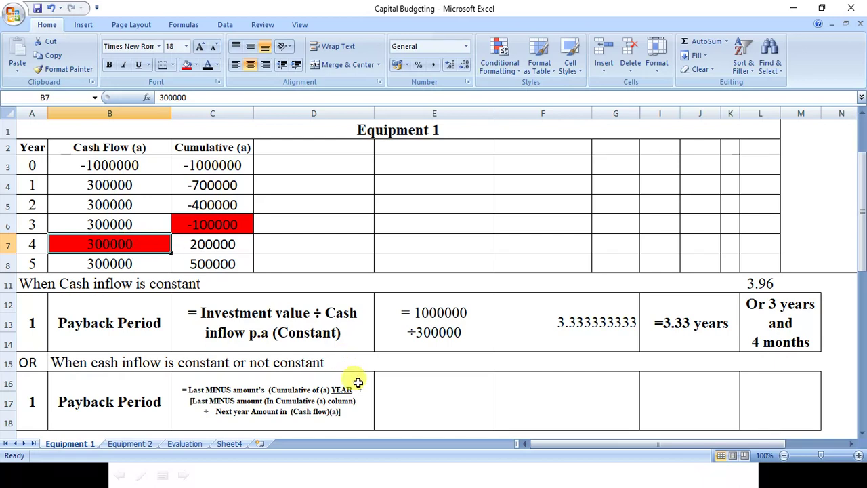
Step: Apply the black font colour to the hidden cumulative-method workings in E15 and E16
left_click(413, 362)
left_click(208, 65)
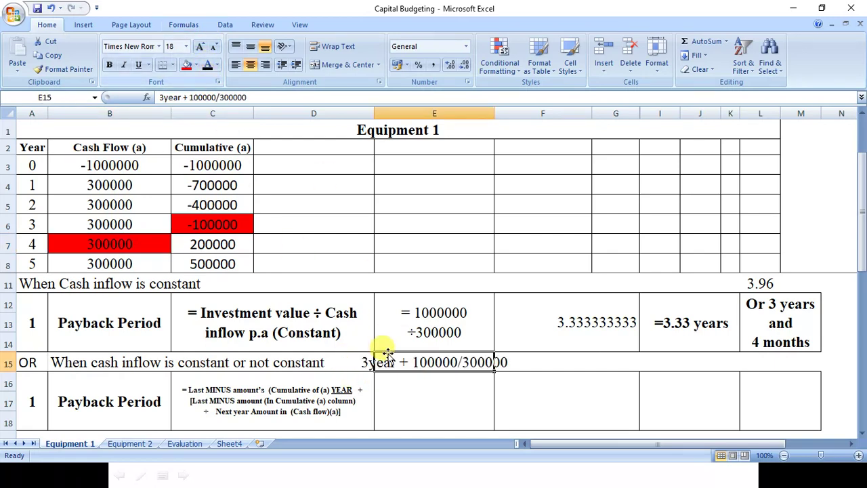
left_click(426, 391)
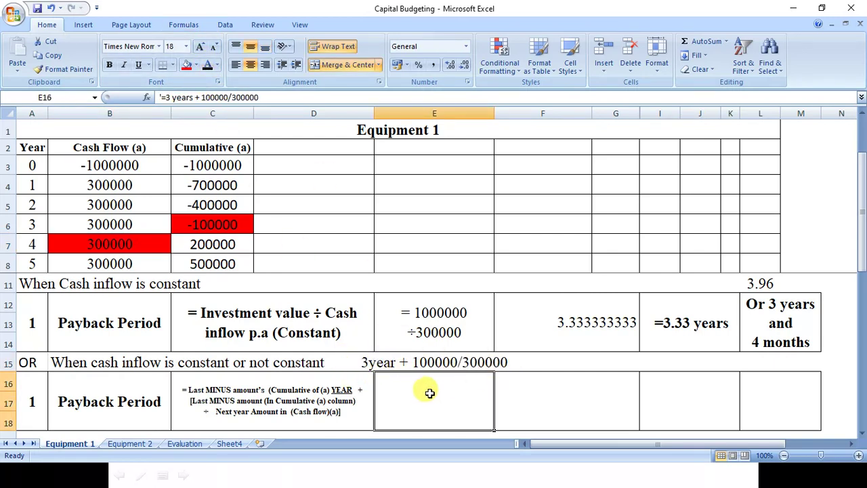
left_click(207, 65)
Step: Apply the black font colour to the hidden payback results in F16, I16 and L16 of the second payback row
left_click(542, 383)
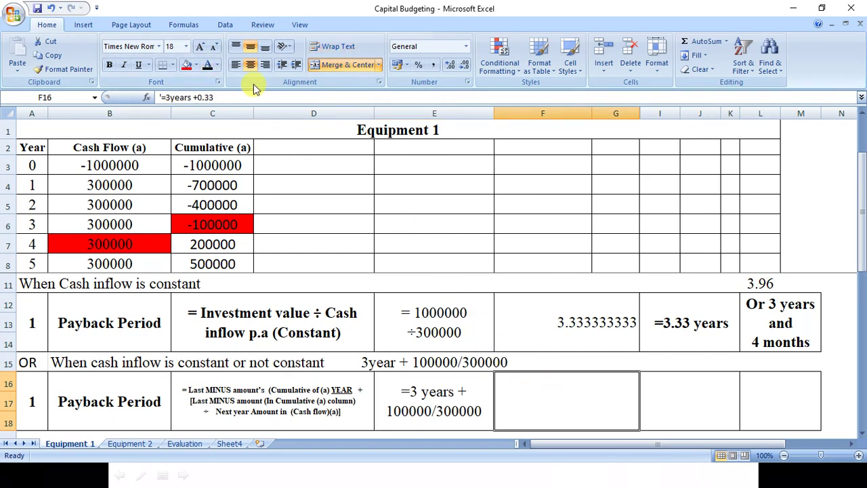
left_click(215, 65)
left_click(204, 75)
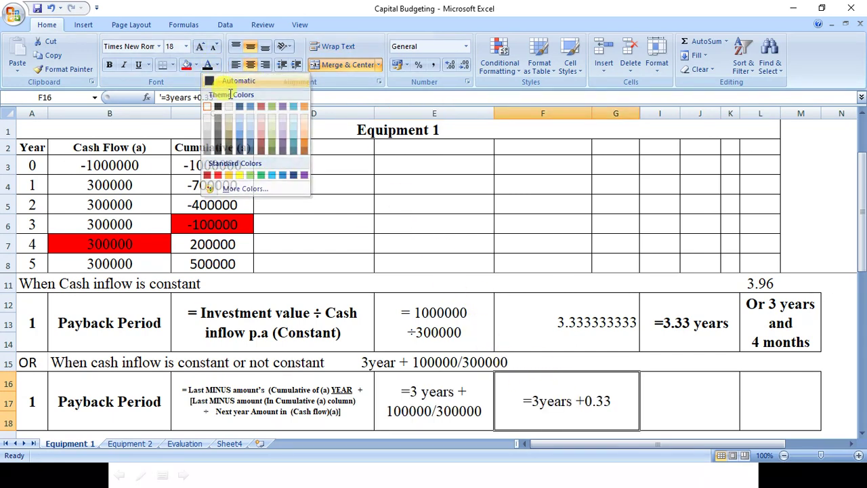
left_click(667, 401)
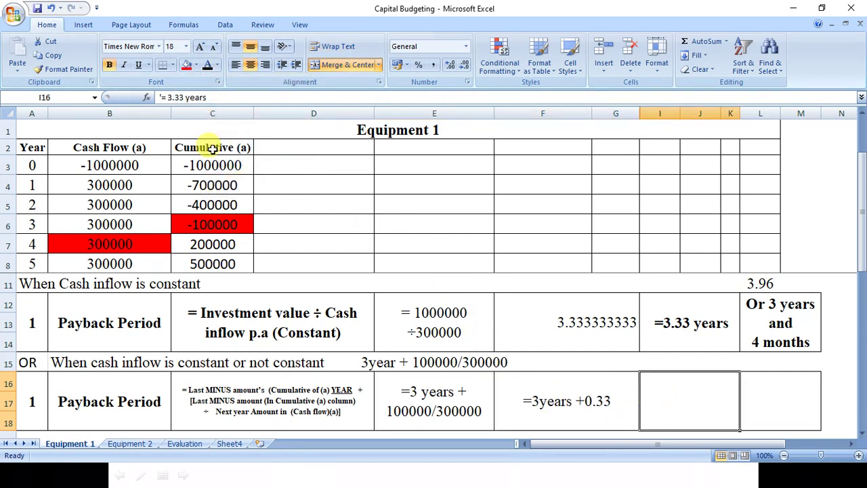
left_click(207, 64)
left_click(744, 383)
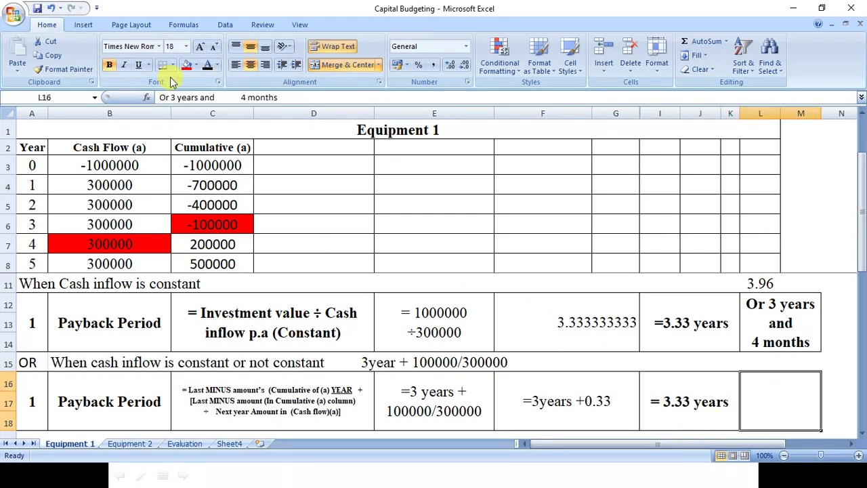
left_click(207, 65)
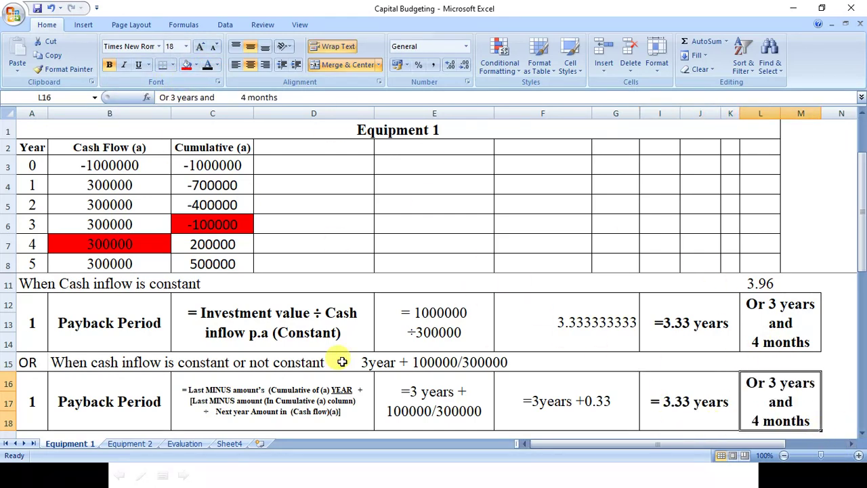
Step: Compare the constant-inflow payback formula in C12 with the cumulative payback formula in C16, highlighting the full C16 text
left_click(208, 325)
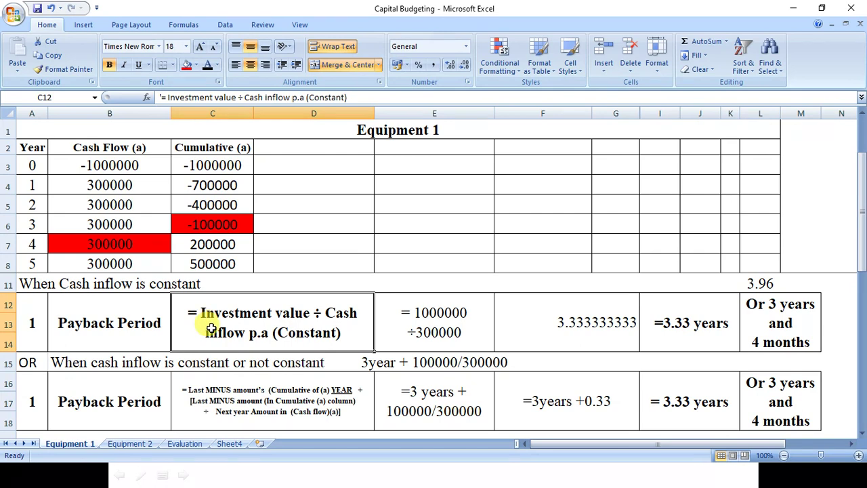
left_click(211, 390)
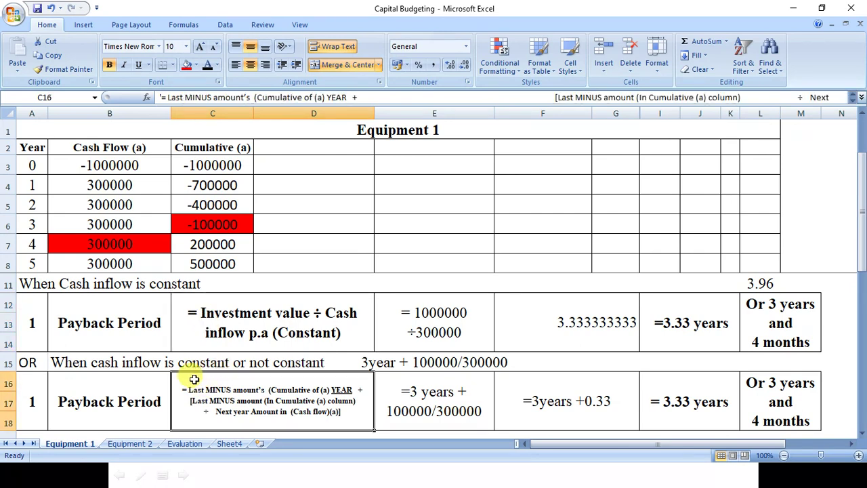
double_click(194, 379)
left_click_drag(184, 390, 342, 413)
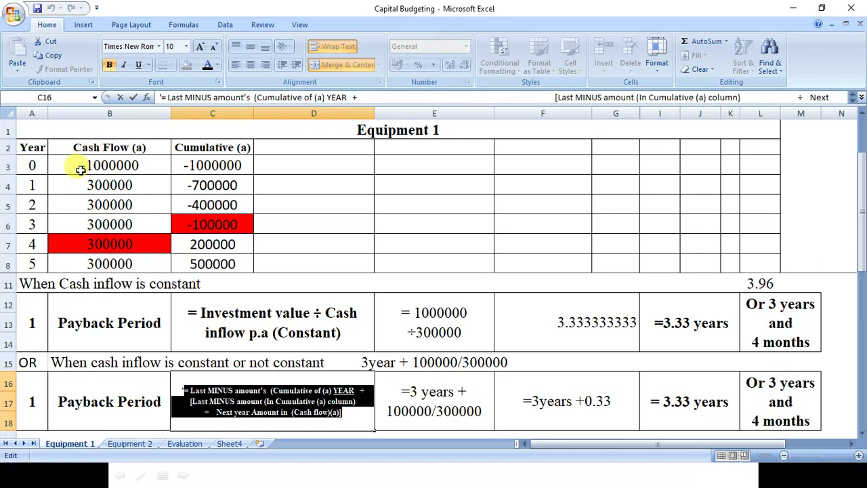
Step: Review the yearly cash inflows in B4:B8 against the cumulative payback formula in C16 and its result in L16
left_click_drag(76, 184, 83, 271)
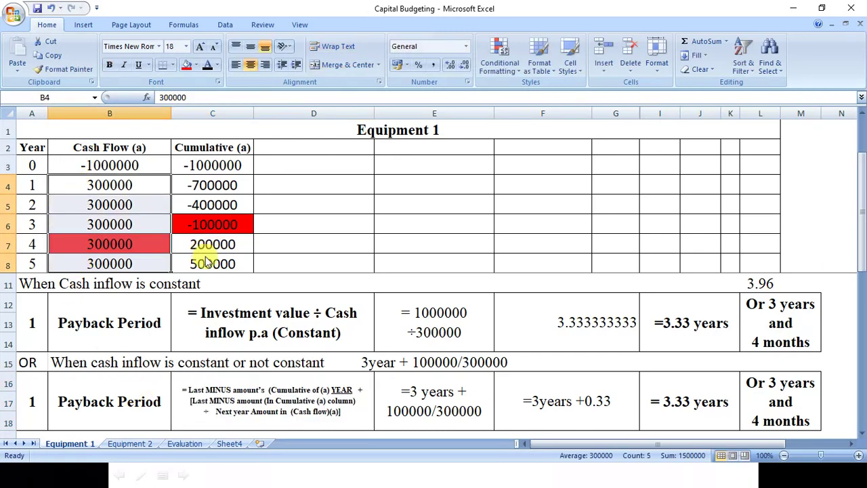
left_click(248, 392)
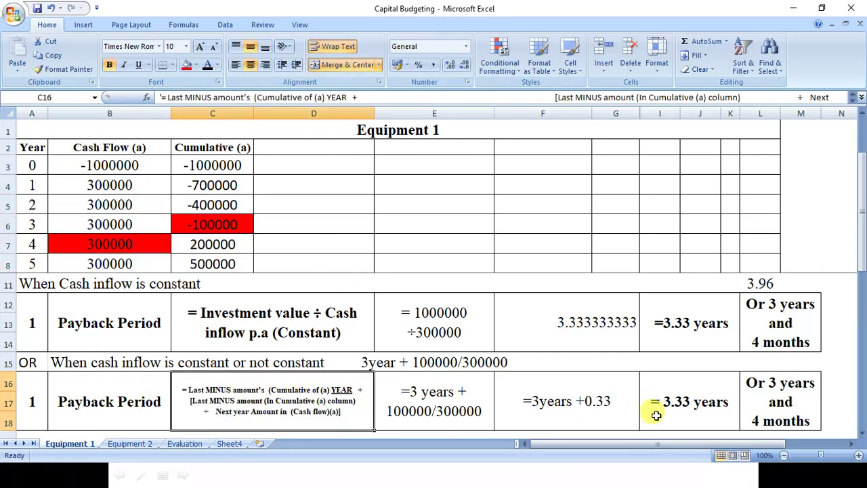
left_click(754, 401)
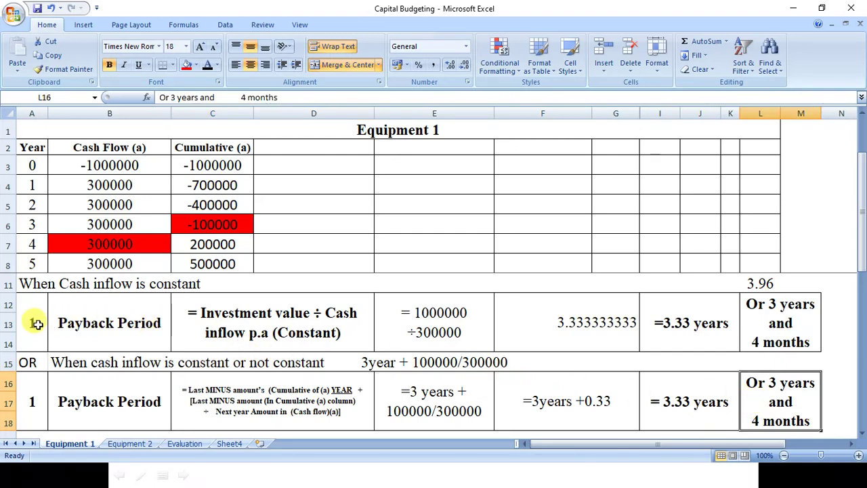
Step: Fill the whole constant-inflow payback row, from A12 to L12, with red
left_click_drag(35, 324, 792, 339)
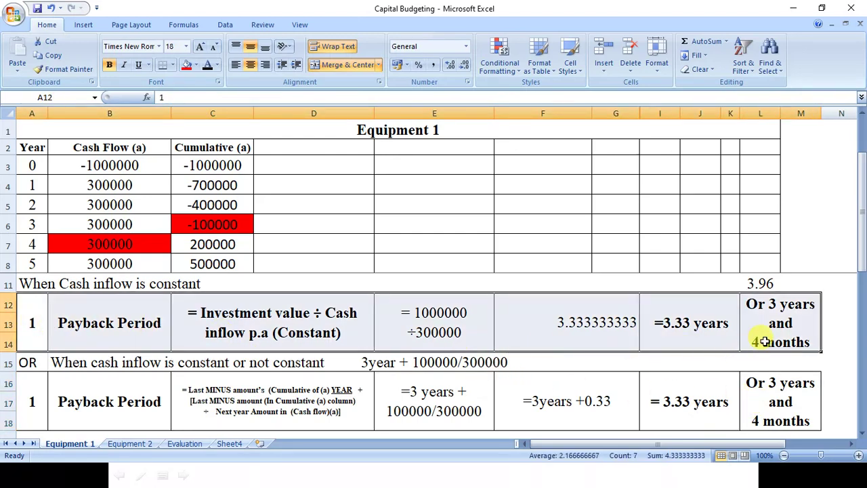
left_click(189, 64)
left_click(234, 329)
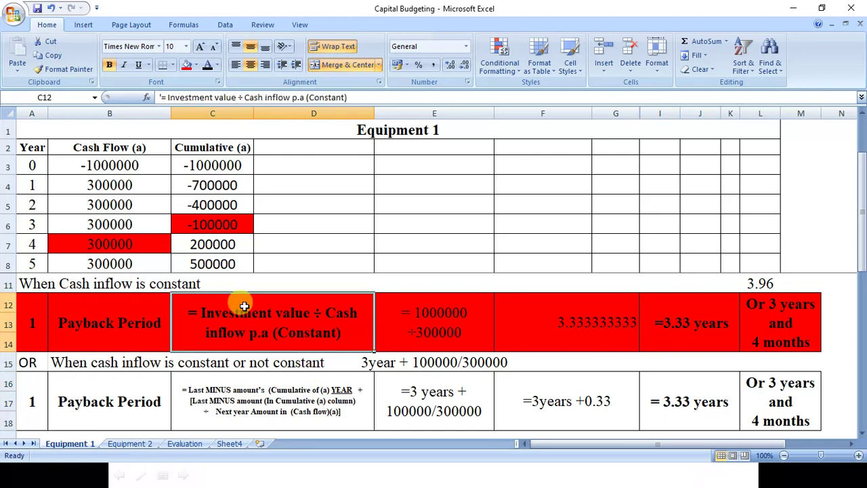
Step: Replace the red fill of the constant-inflow payback row with white
left_click(8, 323)
left_click_drag(32, 323, 778, 323)
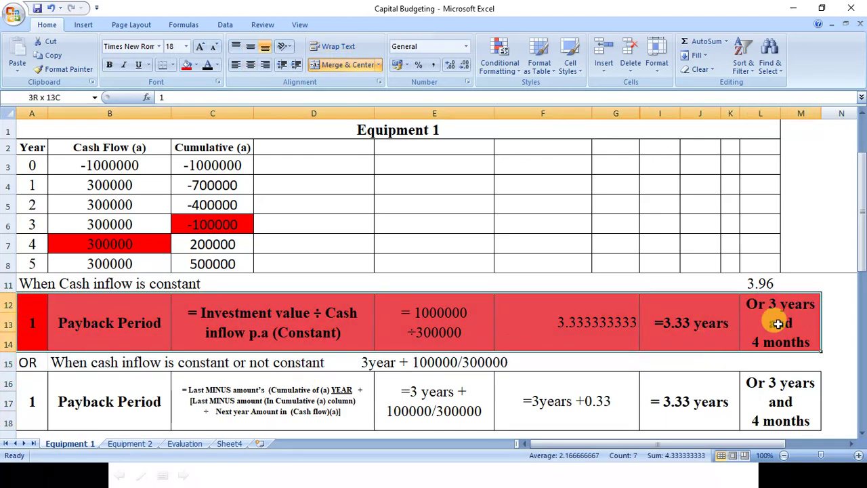
left_click(197, 65)
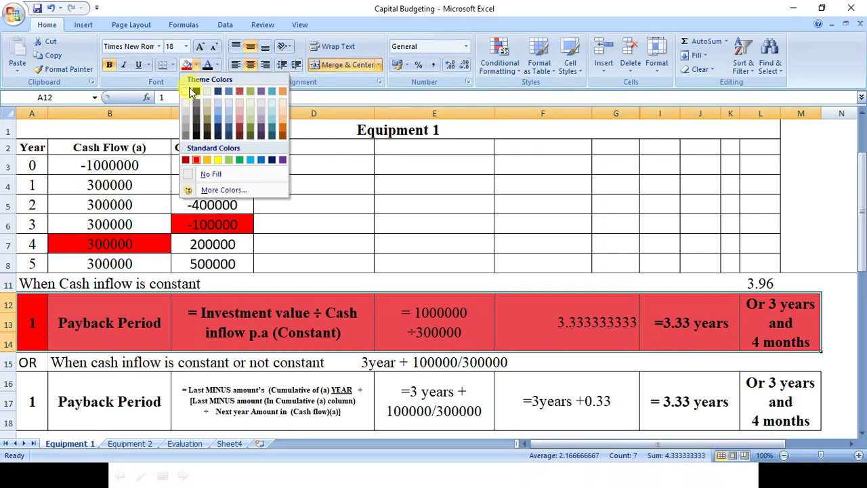
left_click(192, 92)
Step: Trace the first term of the cumulative payback formula in C16 to the last negative amount in C6 and its year in A6
left_click(314, 383)
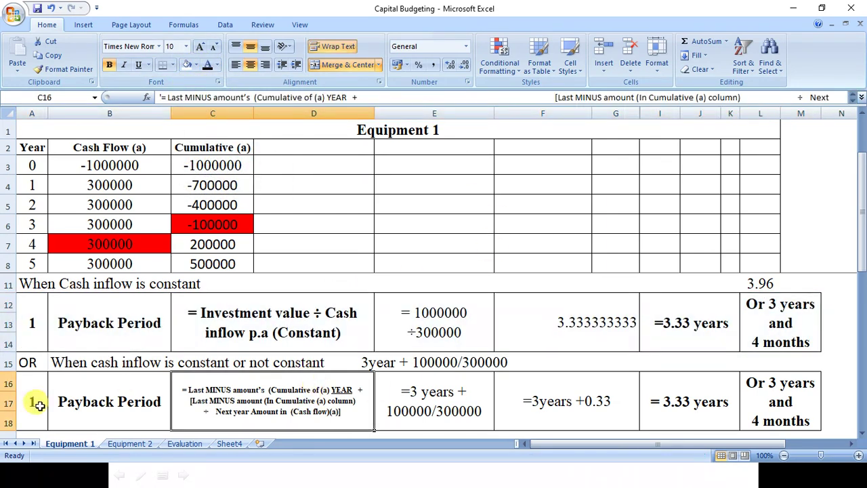
left_click(33, 403)
left_click(237, 401)
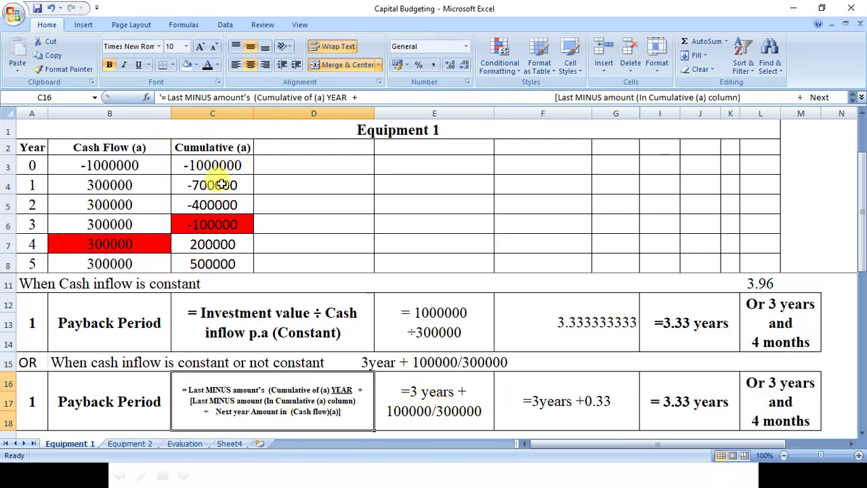
left_click(215, 225)
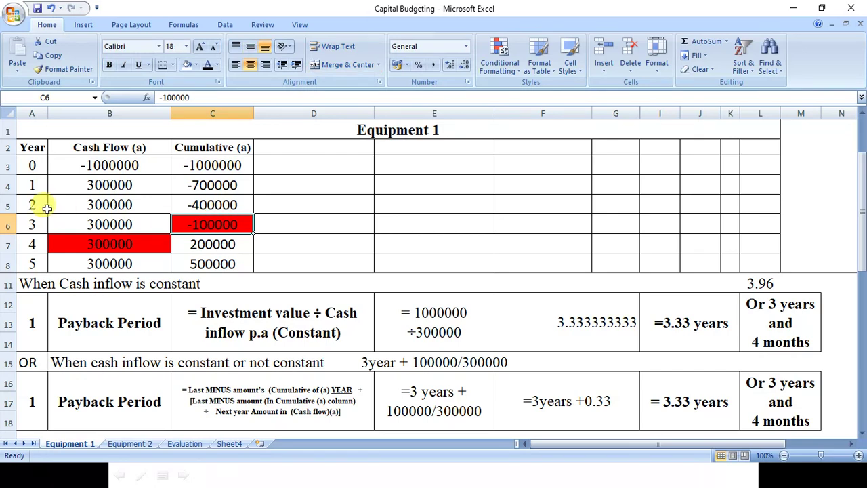
left_click(20, 225)
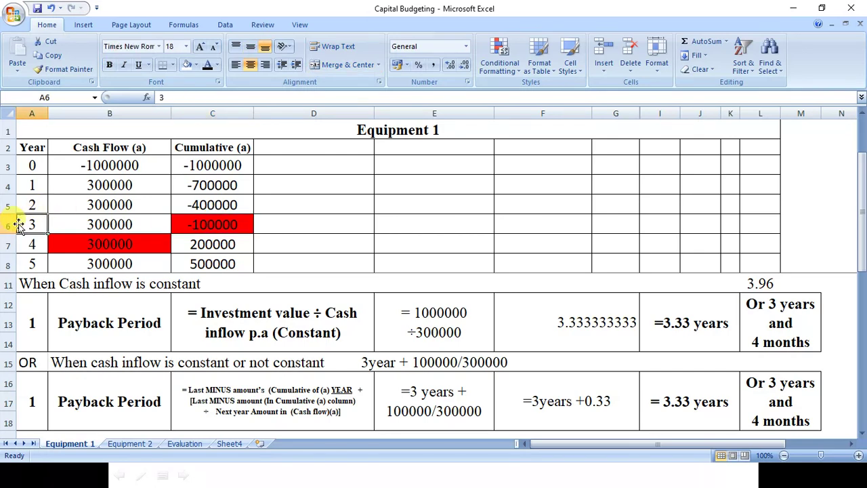
double_click(191, 387)
left_click_drag(192, 387, 356, 391)
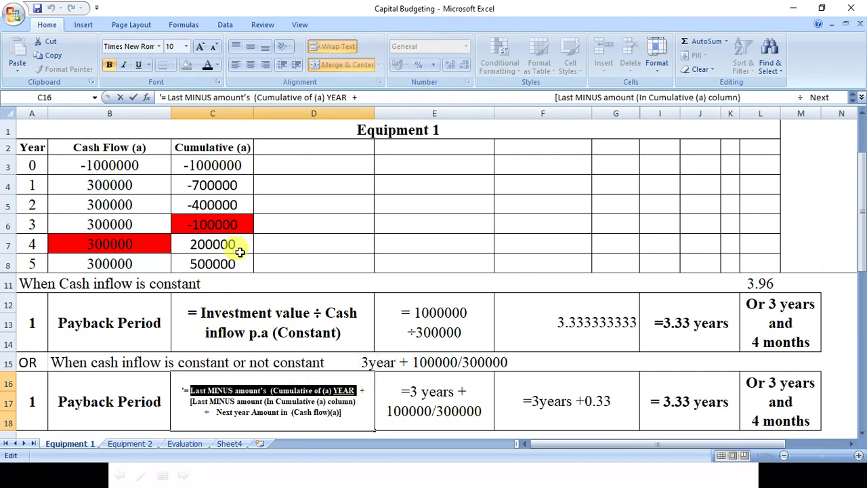
left_click(223, 221)
left_click(35, 224)
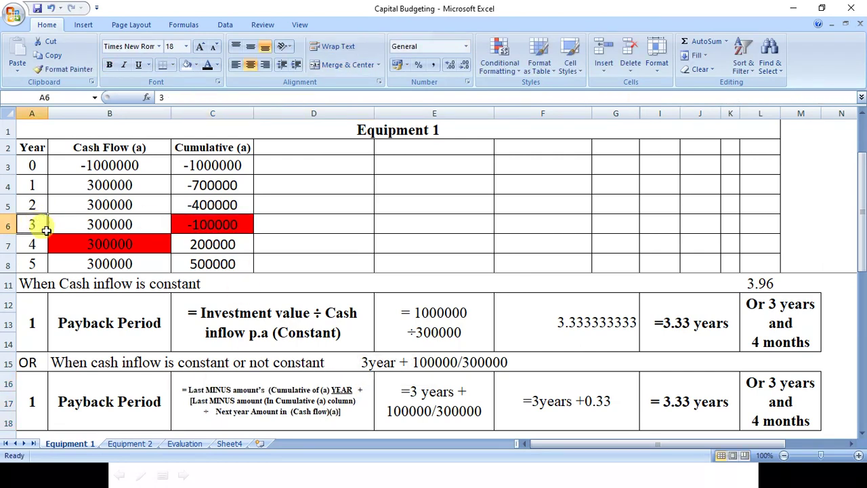
Step: Match the "=3 years" part and the fraction in E16 with C6 and B7, and check the payback result in L16
left_click(453, 397)
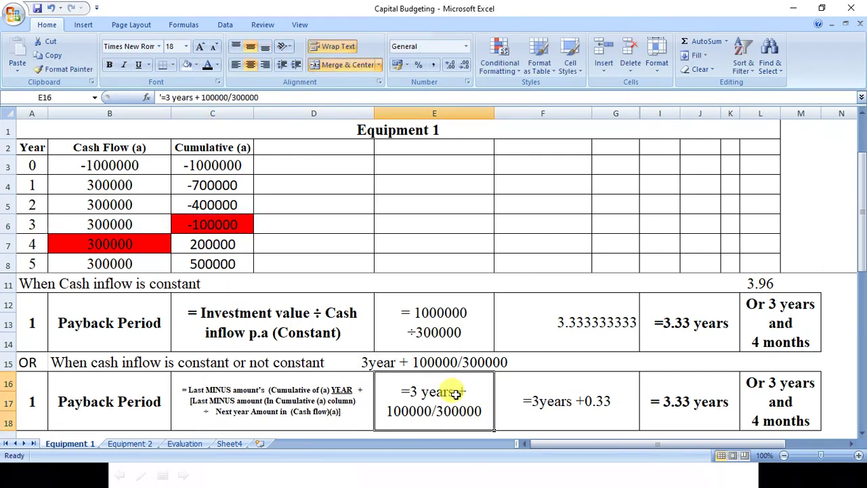
double_click(456, 395)
left_click_drag(451, 393, 395, 390)
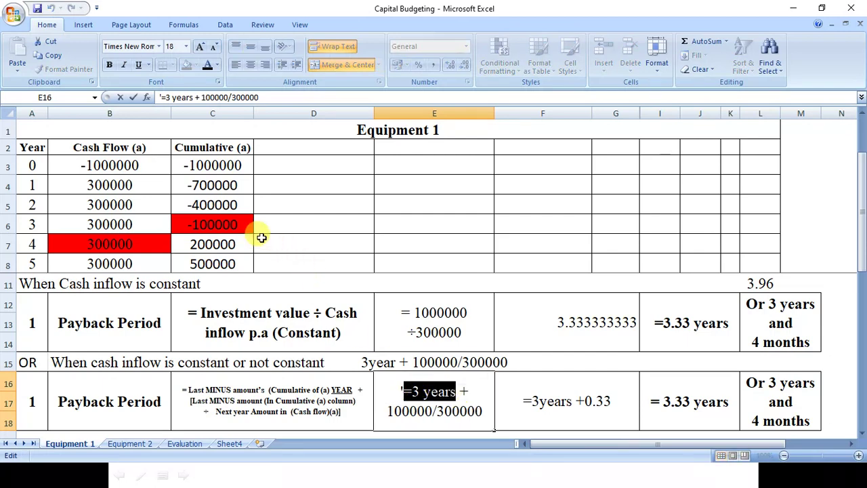
left_click(213, 221)
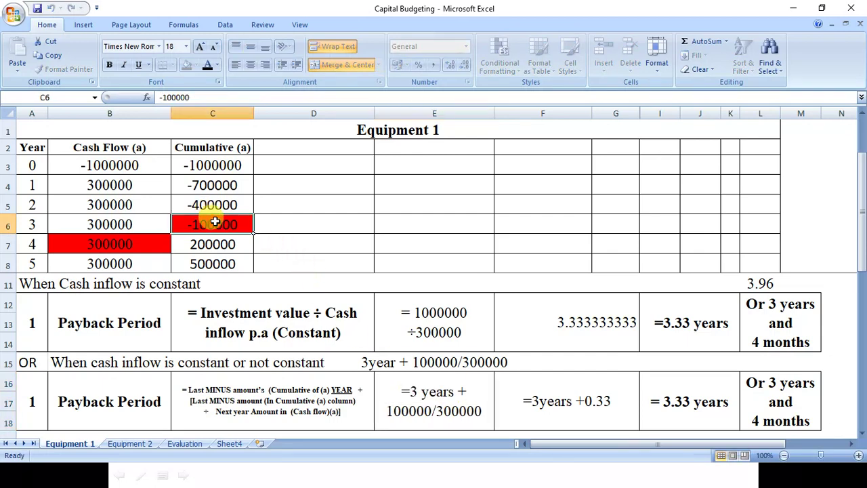
left_click(118, 249)
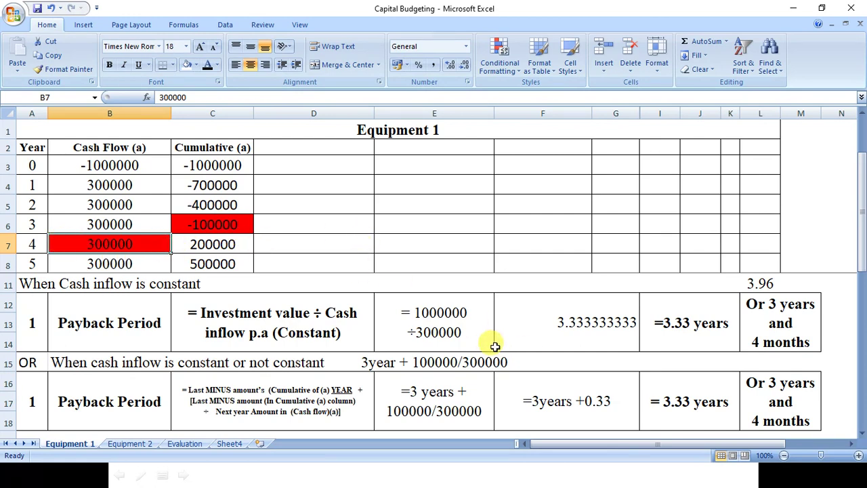
left_click(467, 404)
left_click(795, 405)
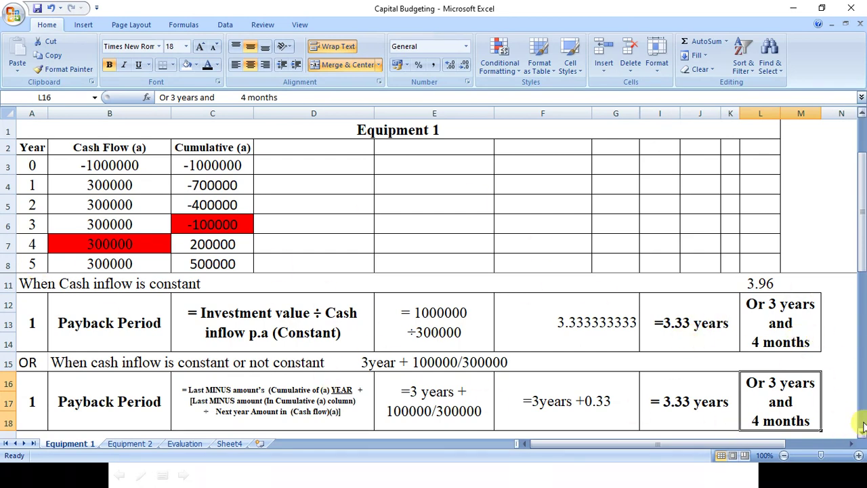
Step: Apply the black font colour to the hidden number 2 in A20 and the Discounted Payback Period label in B20
scroll(862, 433, "down", 3)
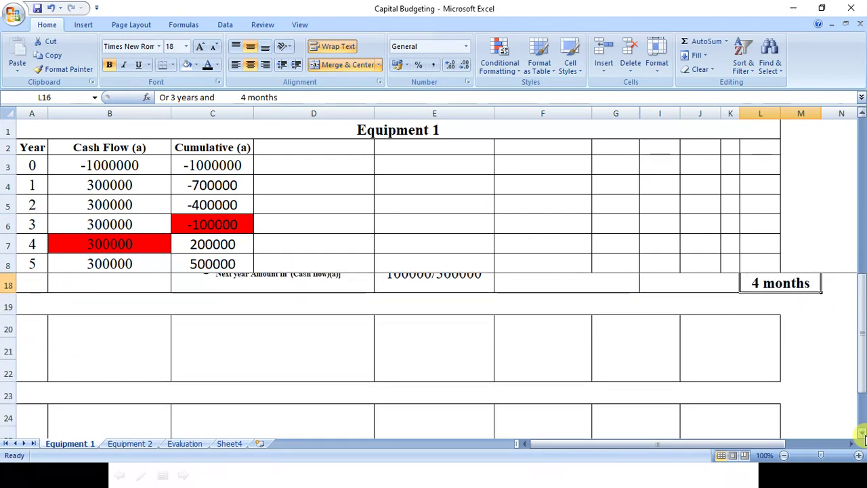
scroll(864, 437, "down", 1)
left_click(12, 332)
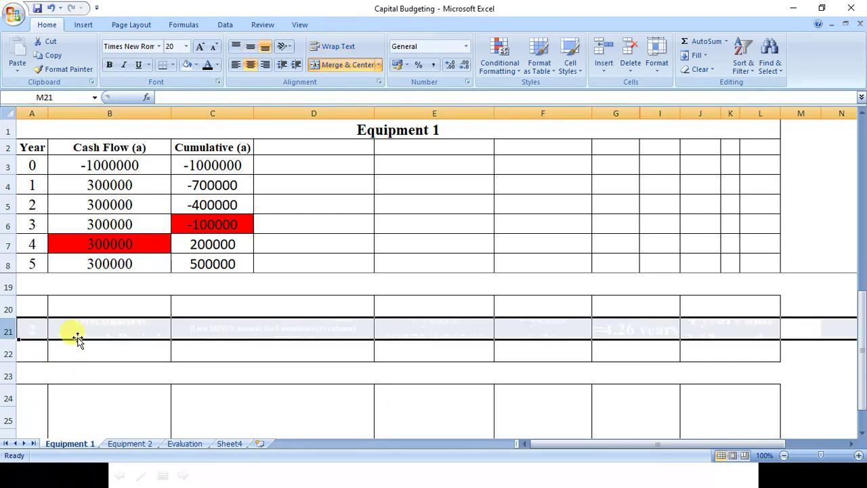
left_click(33, 310)
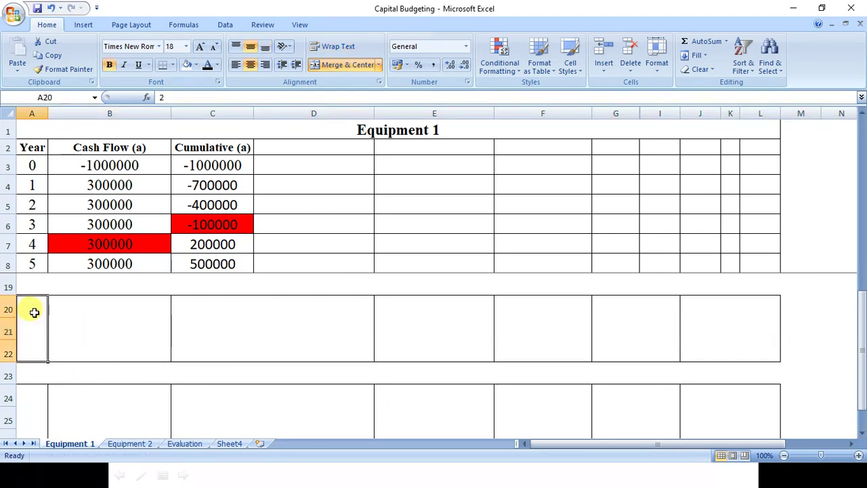
left_click_drag(34, 312, 77, 330)
left_click(208, 66)
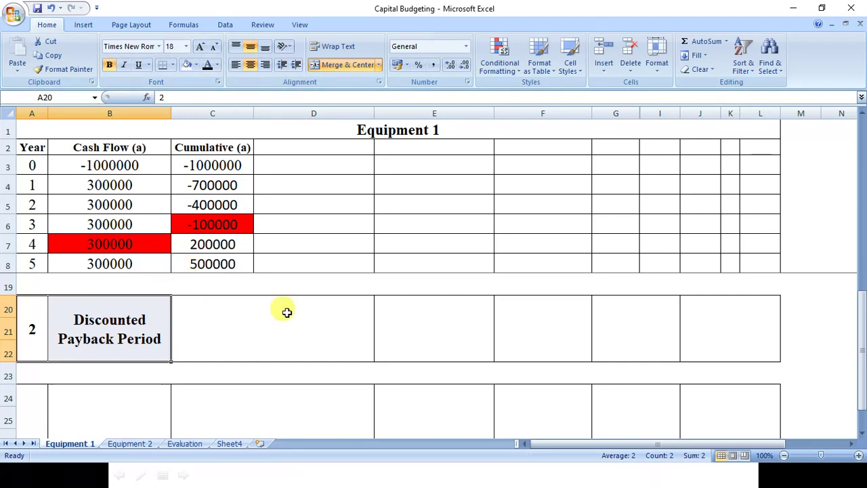
Step: Revisit the constant-inflow payback result in L12 and its label in B12, along with the starting cumulative amount in C3
left_click_drag(862, 342, 862, 251)
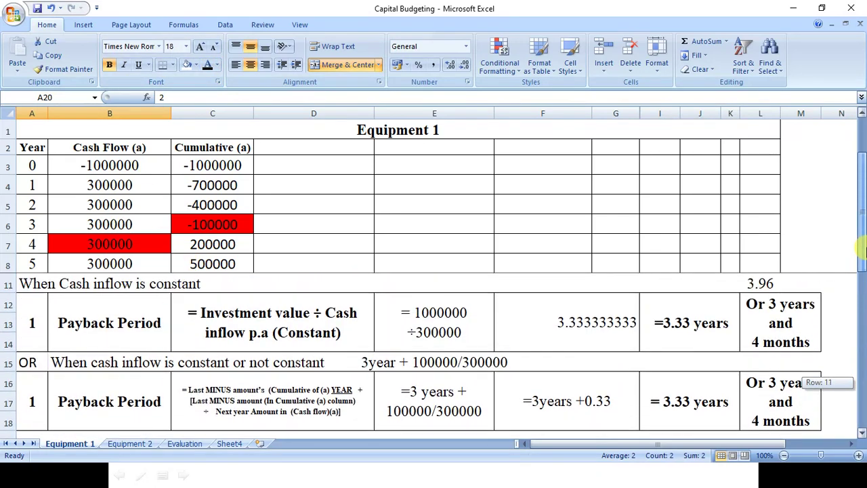
left_click(786, 313)
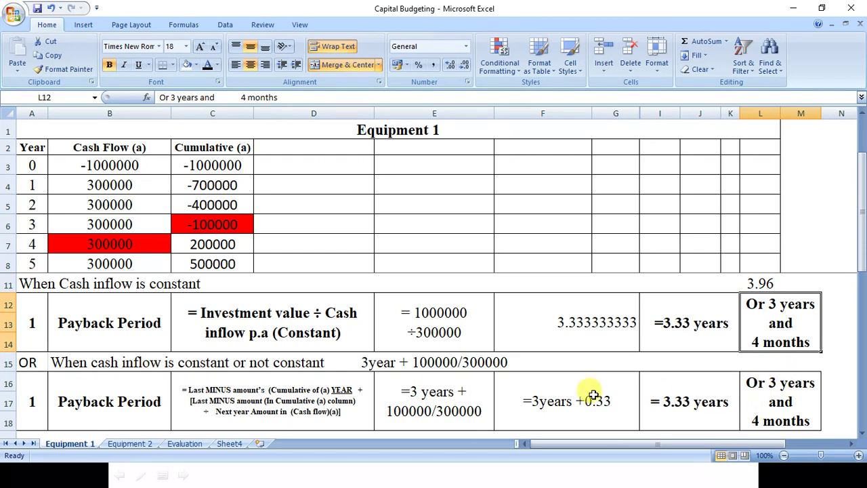
left_click(208, 162)
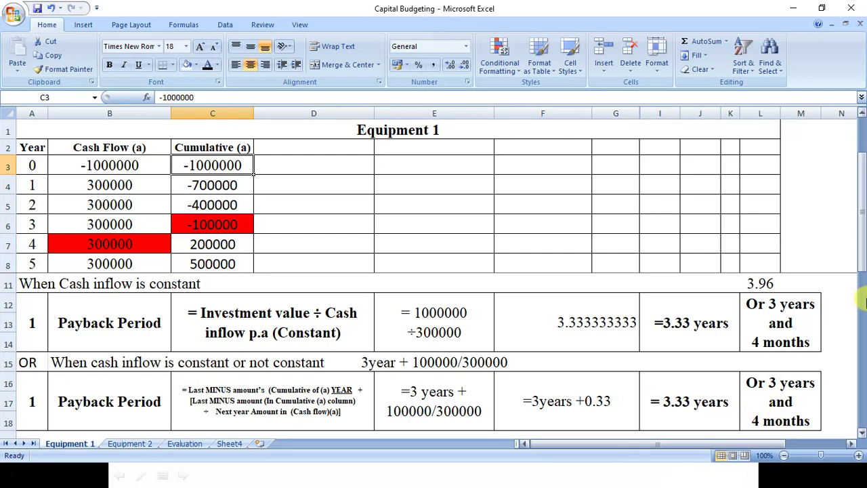
left_click(759, 316)
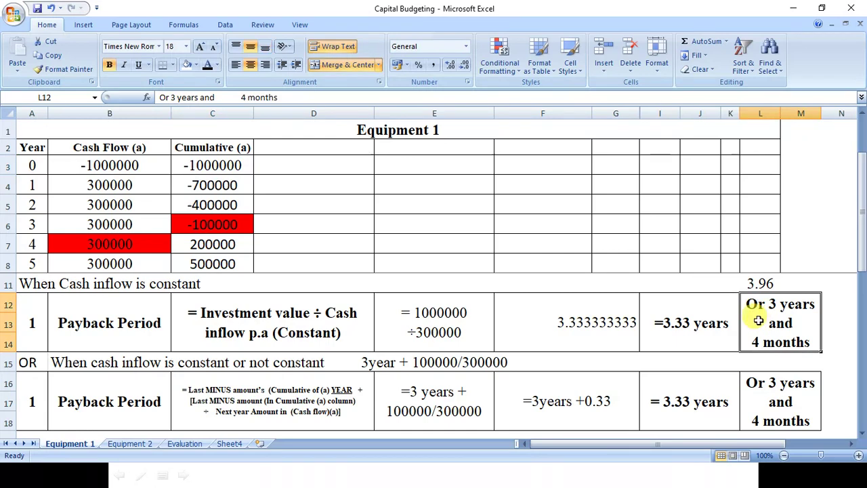
left_click(120, 323)
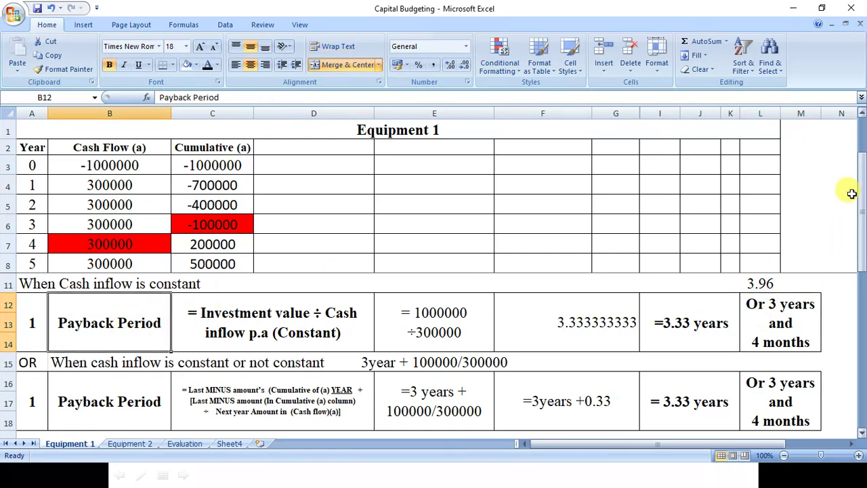
Step: Examine the Discounted Payback Period label in B20 alongside the yearly inflows in B4:B8 and the Cumulative (a) column in C2:C8
left_click_drag(862, 196, 862, 338)
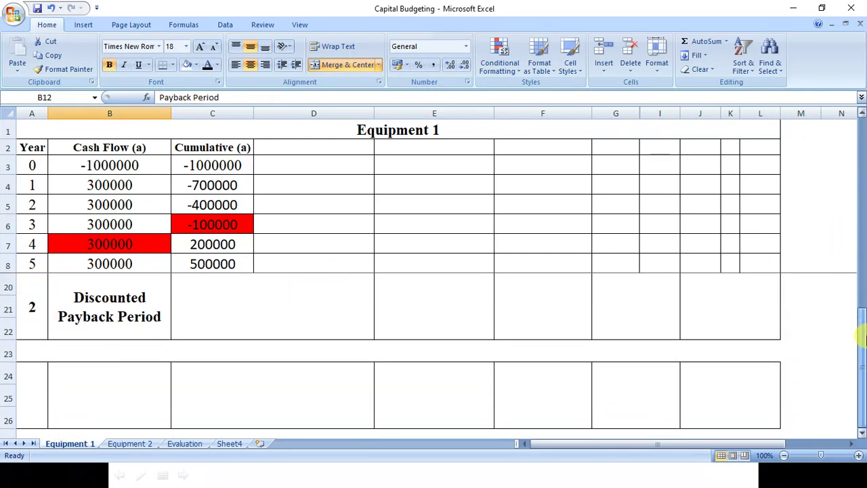
left_click(151, 319)
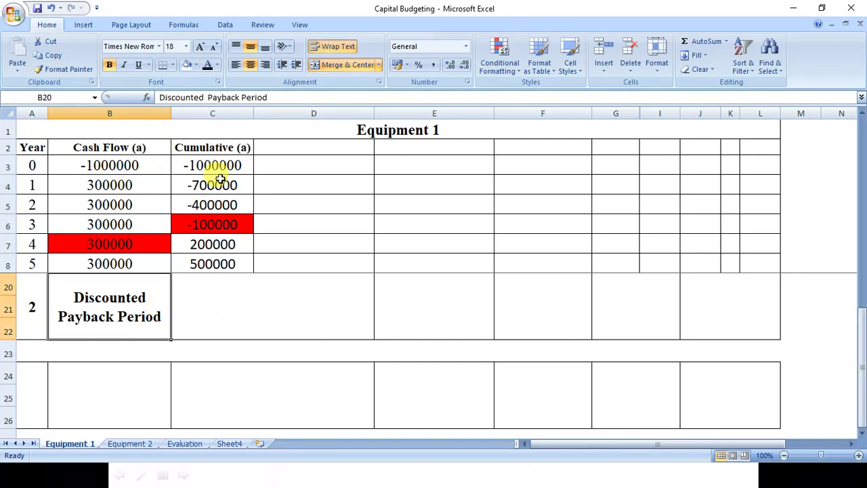
left_click_drag(218, 184, 213, 246)
left_click(137, 178)
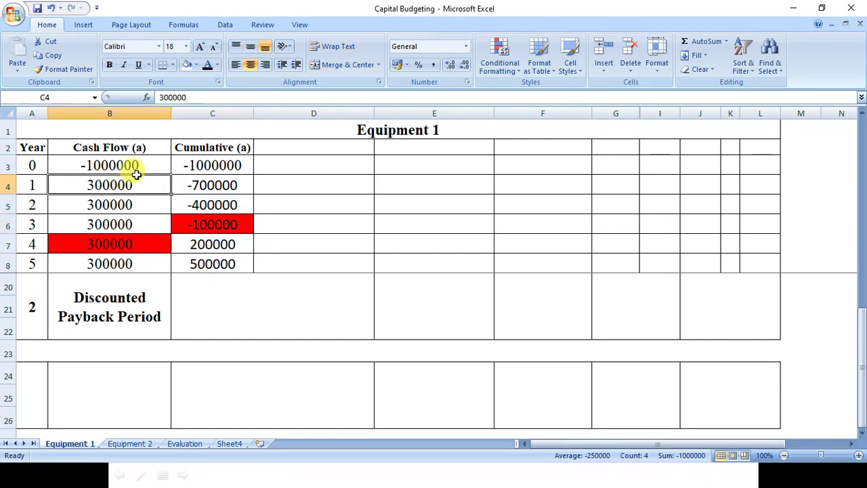
left_click_drag(133, 184, 119, 262)
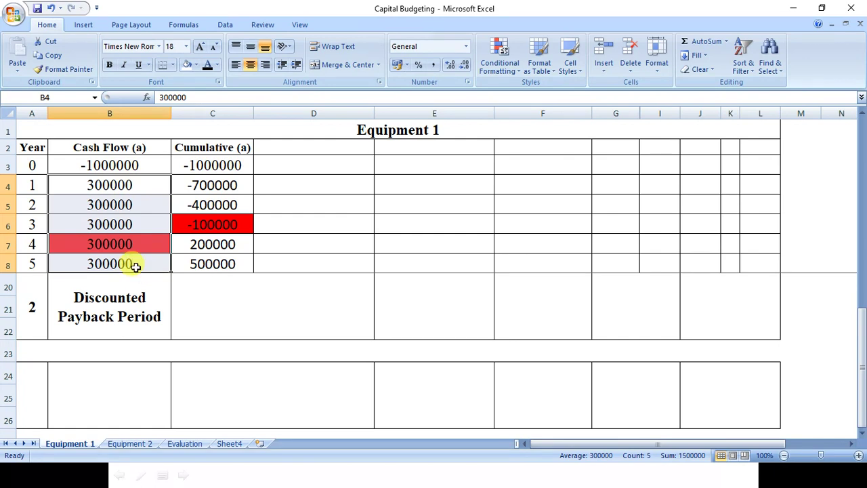
left_click(96, 187)
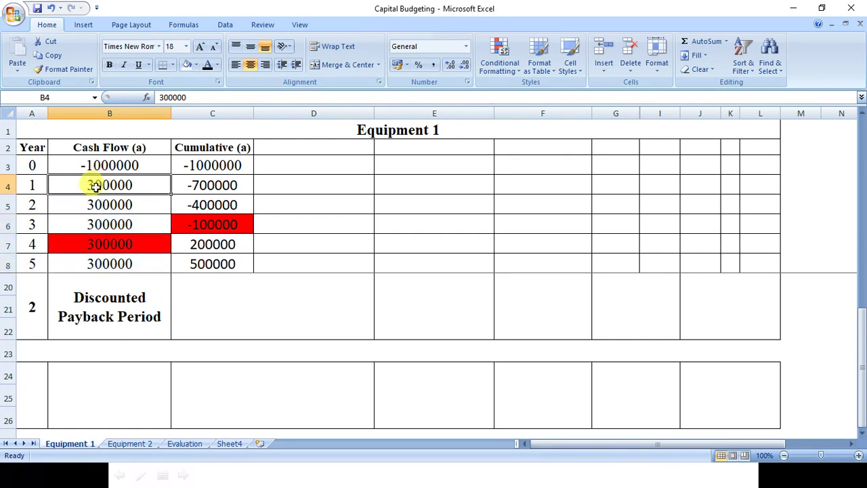
left_click(73, 264)
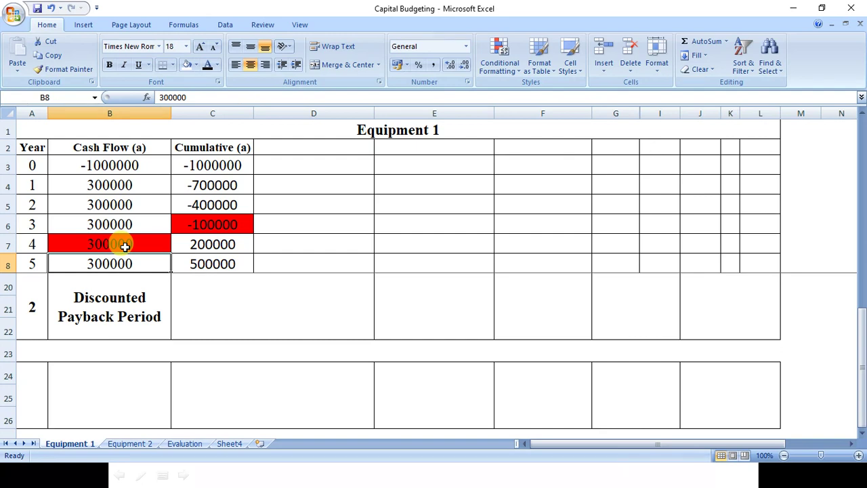
left_click(71, 320)
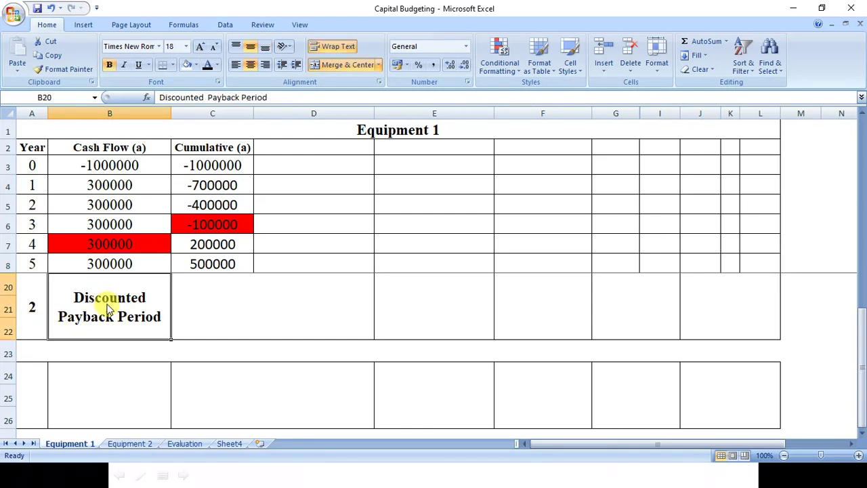
left_click(235, 148)
left_click_drag(234, 147, 231, 263)
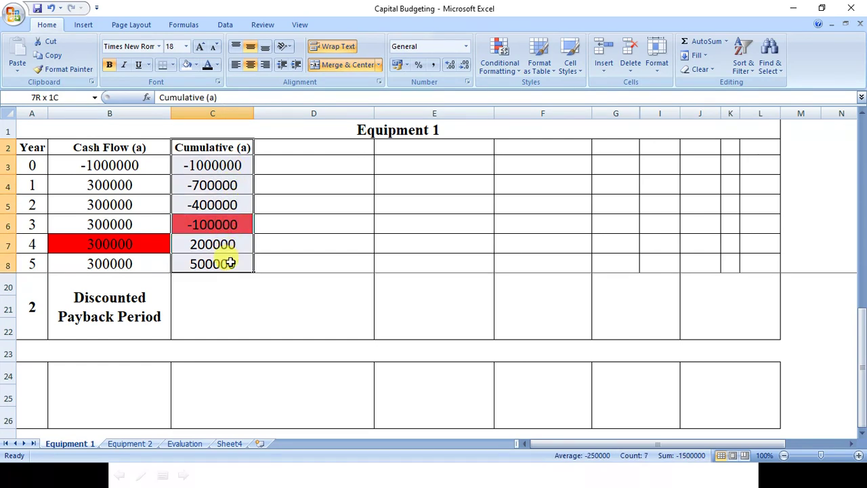
Step: Fill the Cash Flow (a) heading in B2 with green, leaving the Cumulative (a) column unfilled
left_click_drag(228, 151, 233, 267)
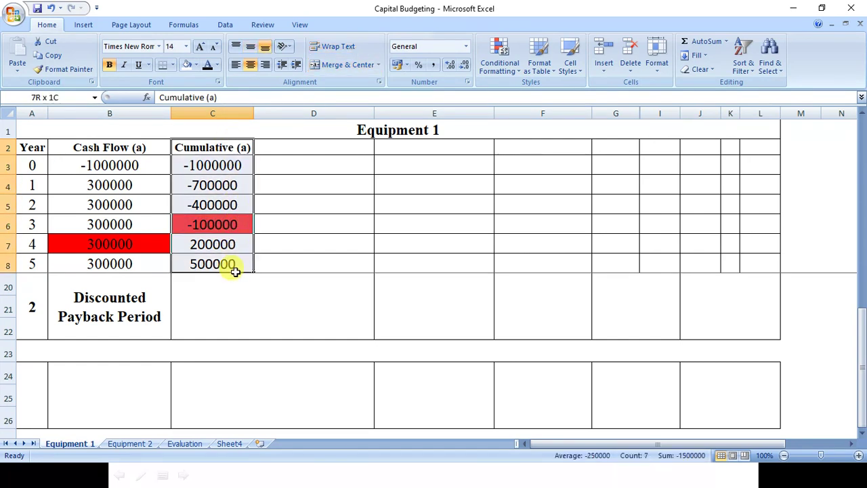
left_click(126, 148)
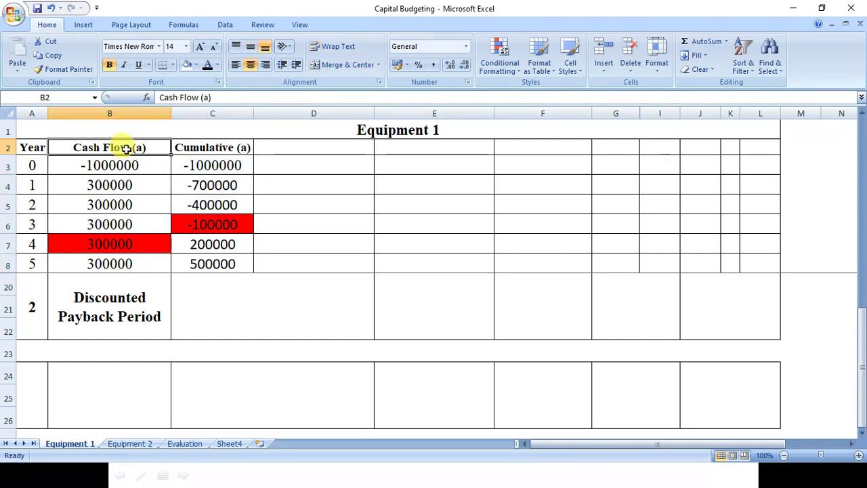
left_click(196, 65)
left_click(240, 160)
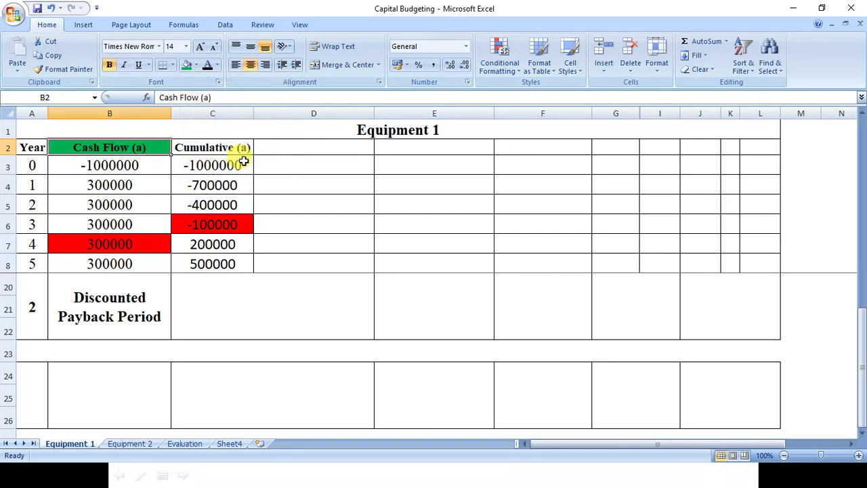
left_click(338, 149)
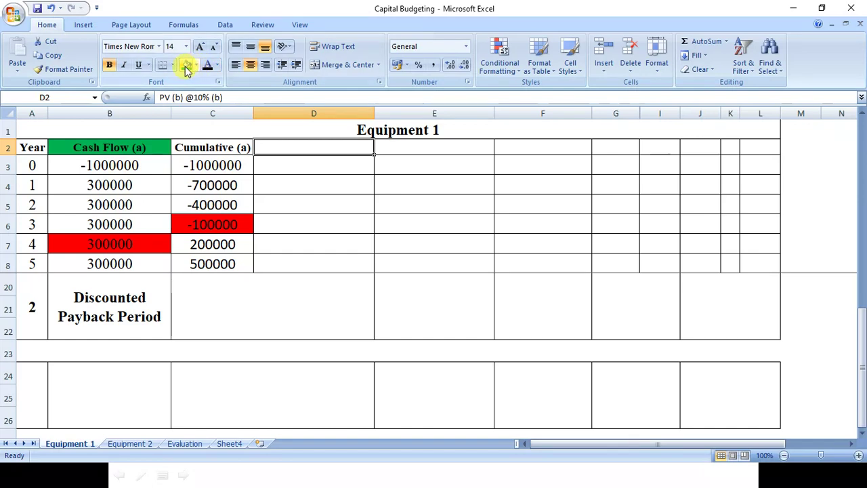
left_click(208, 66)
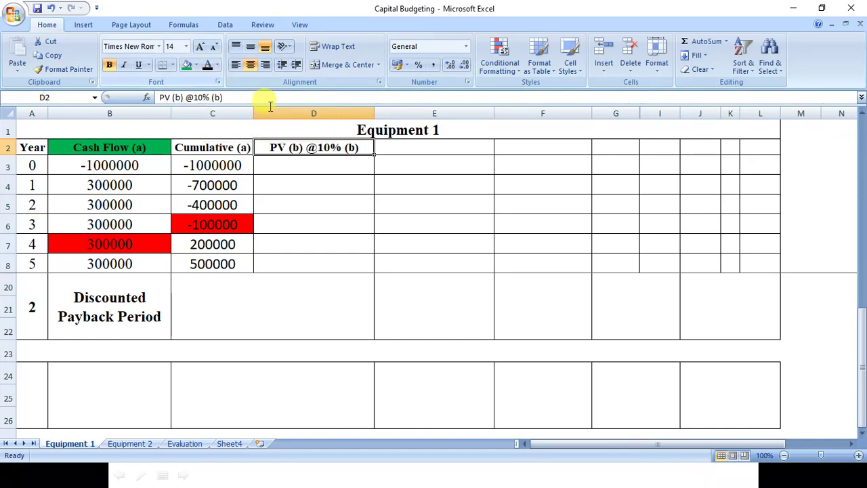
key("alt+Tab")
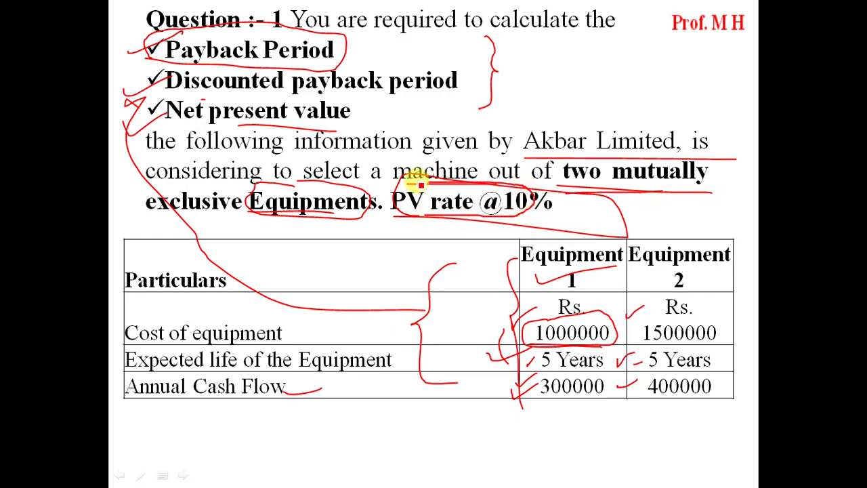
key("alt+Tab")
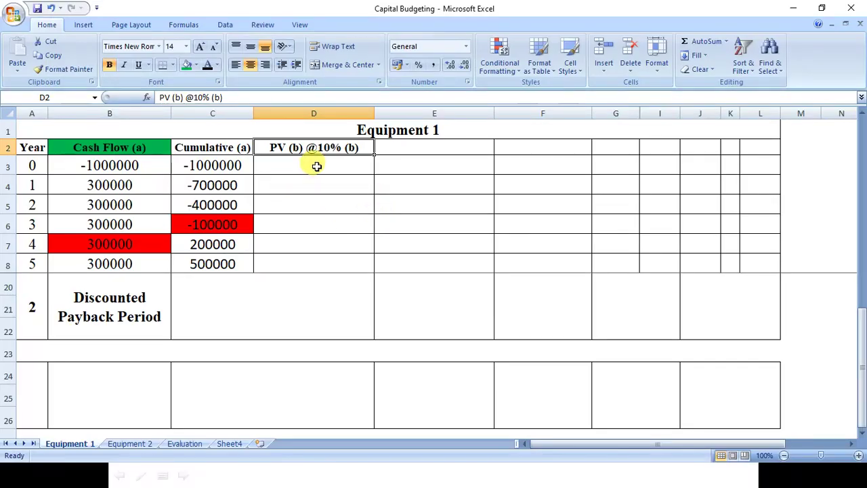
Step: Apply the black font colour to the hidden year 0 present value factor of 1 in D3
left_click(316, 167)
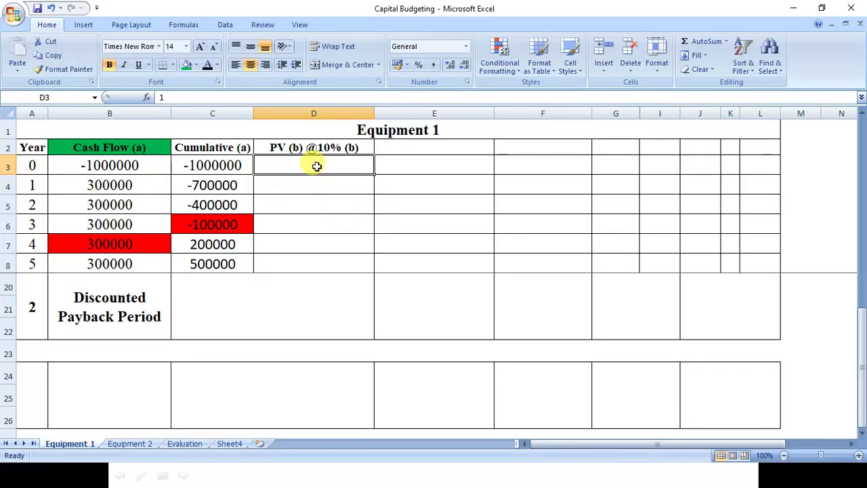
left_click(212, 68)
left_click(296, 183)
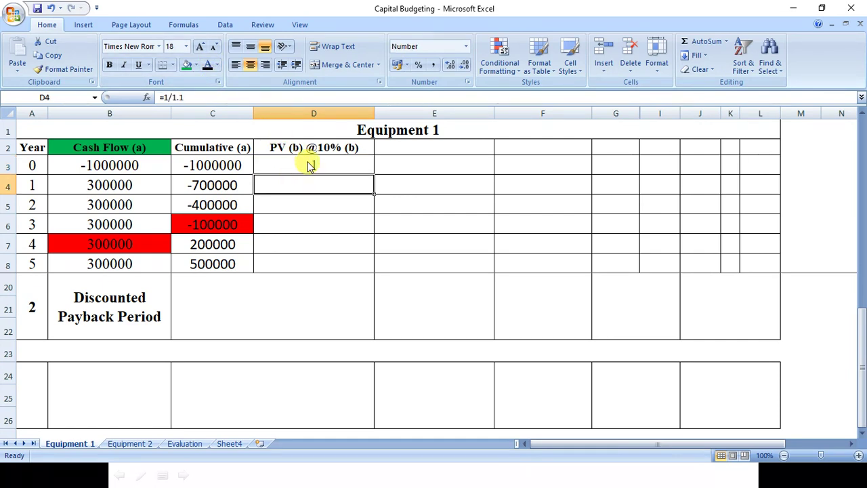
left_click(341, 170)
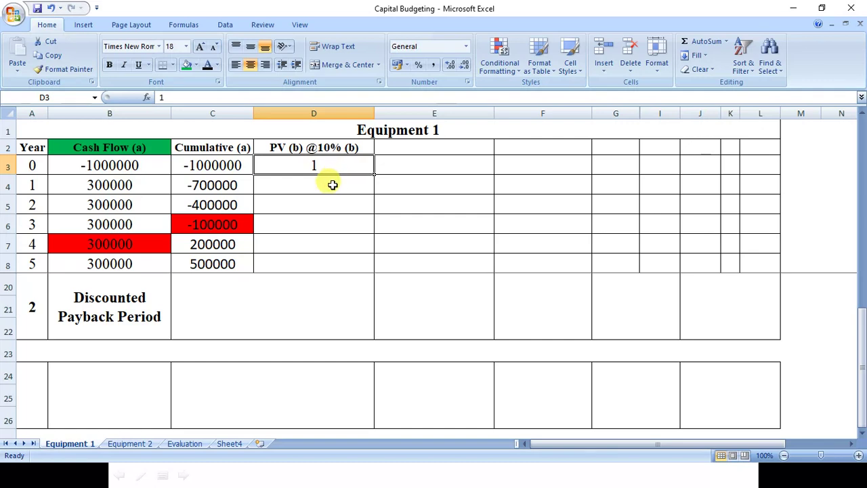
Step: Check the 10% rate in the D2 heading and apply the black font colour to the hidden year 1 factor in D4
left_click(333, 184)
left_click(334, 149)
double_click(334, 149)
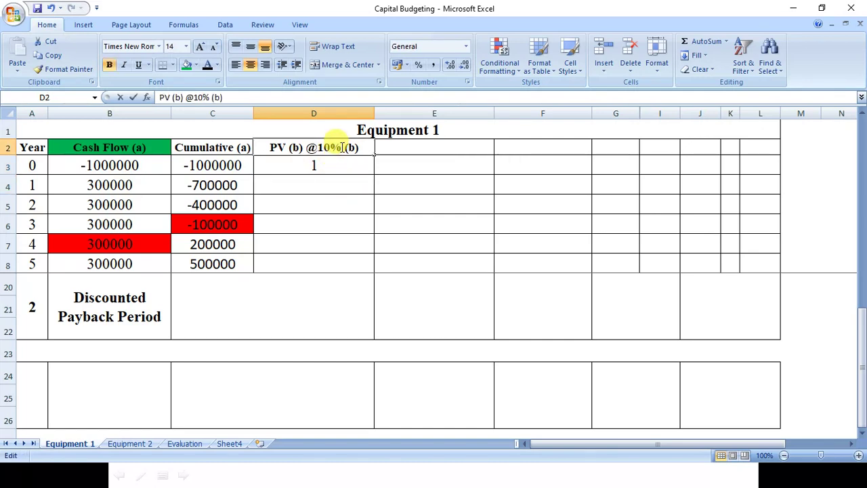
left_click_drag(343, 148, 317, 148)
left_click(320, 180)
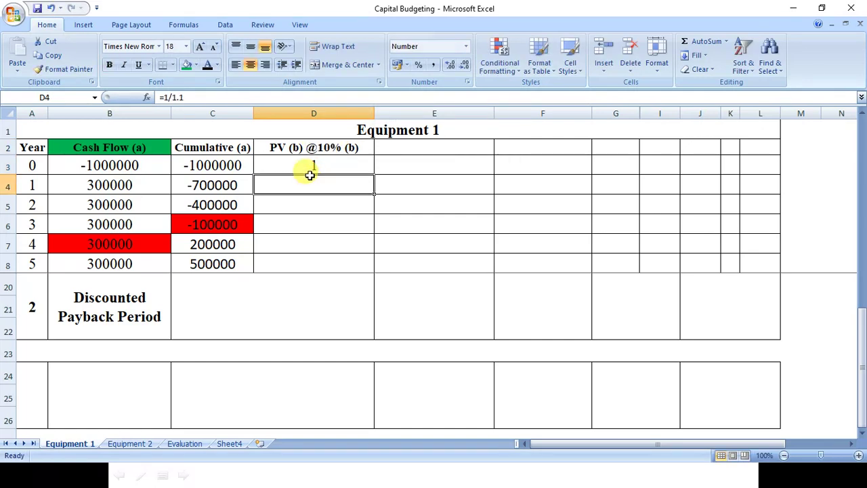
left_click(209, 65)
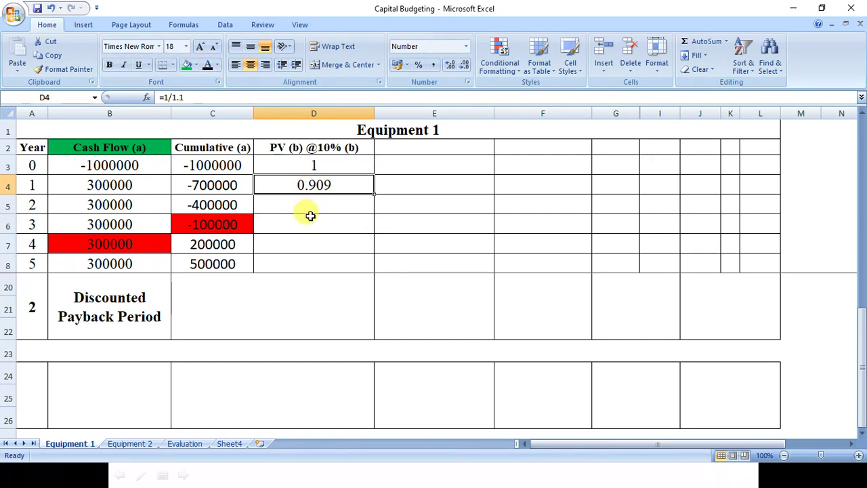
Step: Open the year 1 factor formula in D4 and enter it as =1/1.10
double_click(333, 189)
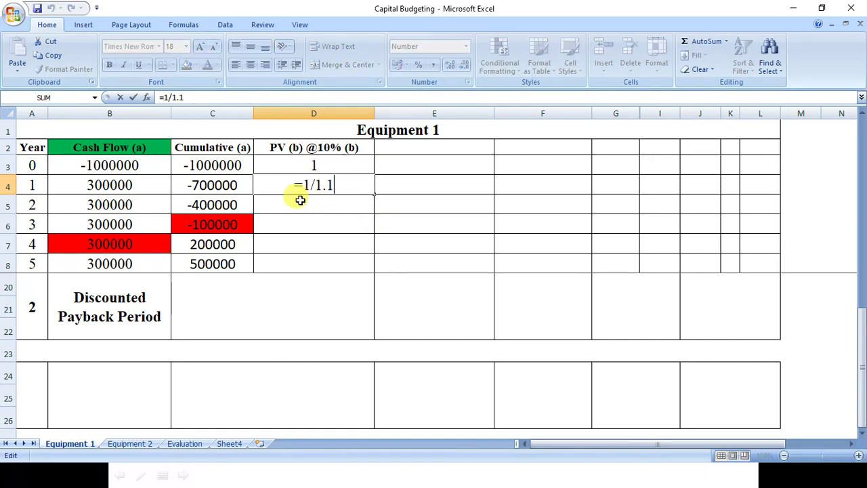
type("0")
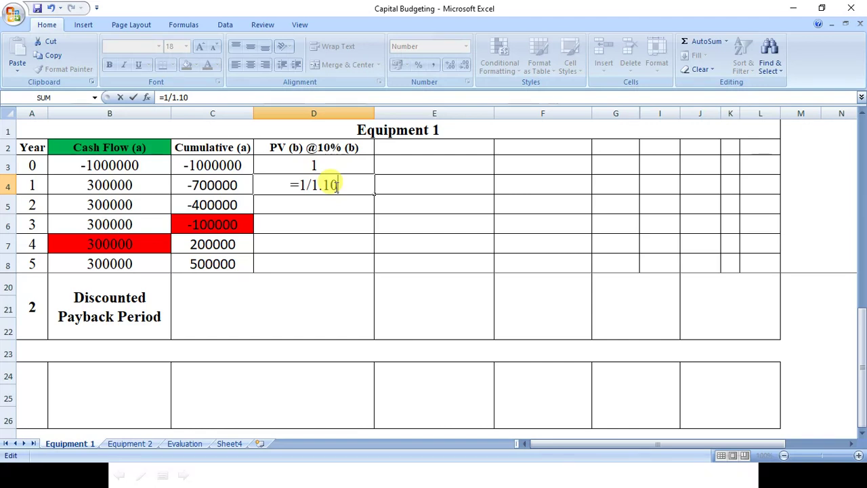
left_click(345, 208)
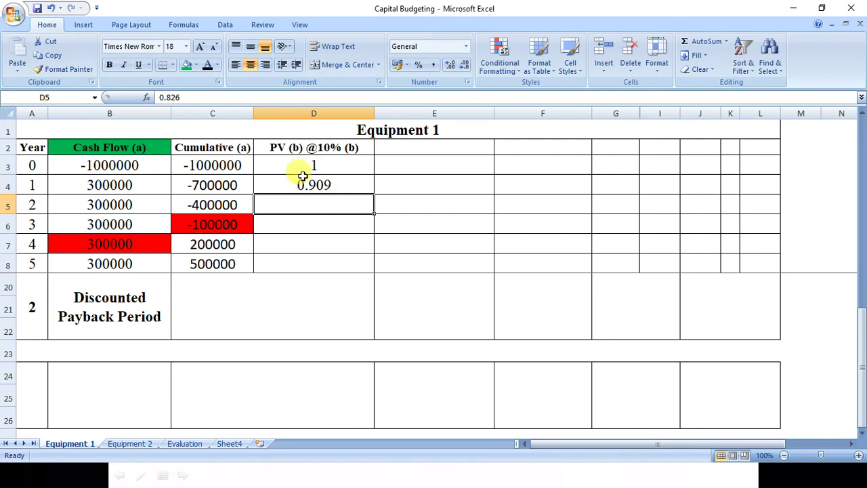
left_click(323, 185)
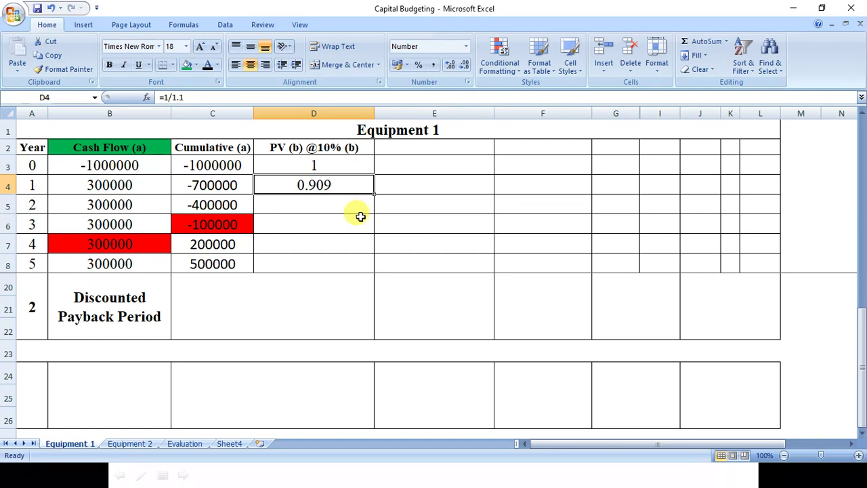
Step: Apply the black font colour to the hidden present value factors for years 2 to 5 in D5:D8
left_click(352, 204)
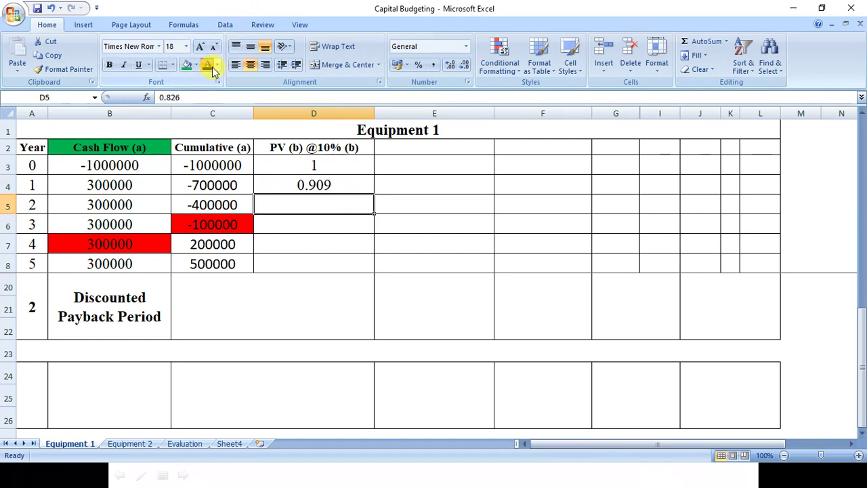
left_click(316, 237)
left_click(302, 219)
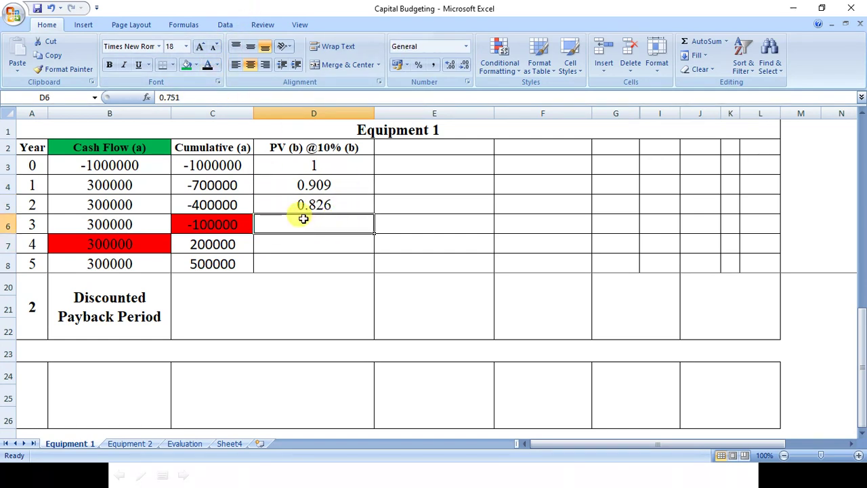
left_click(207, 65)
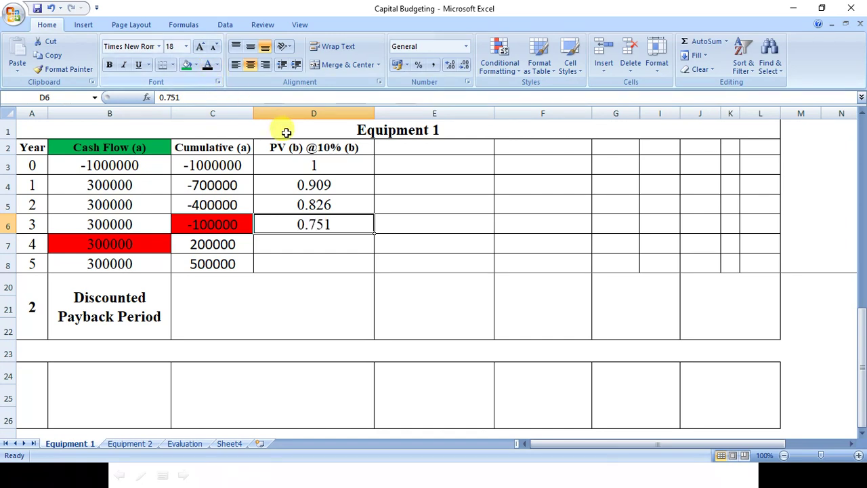
left_click(337, 252)
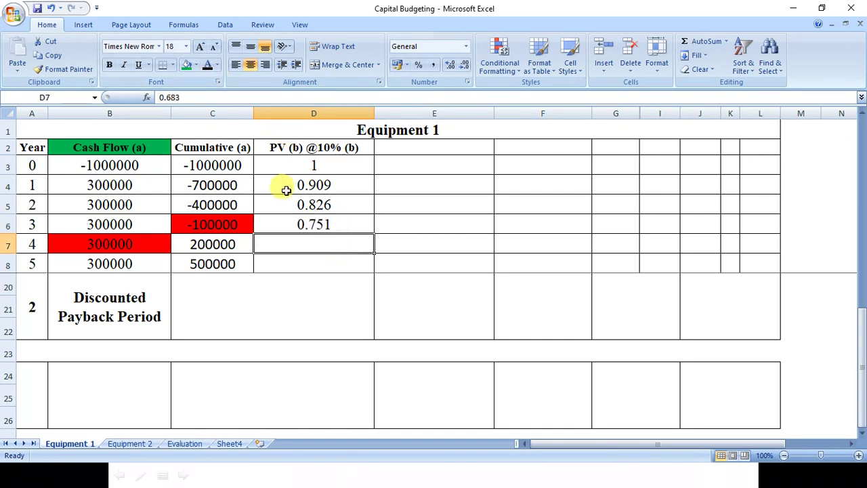
left_click(207, 64)
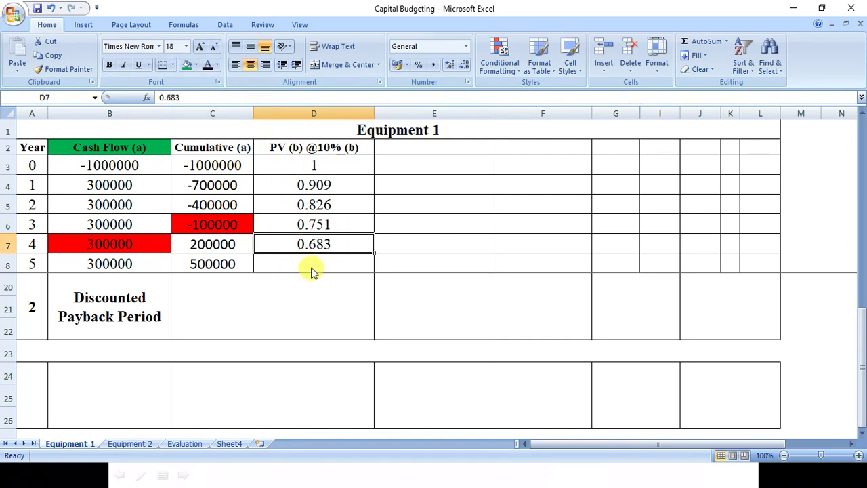
left_click(308, 265)
left_click(207, 66)
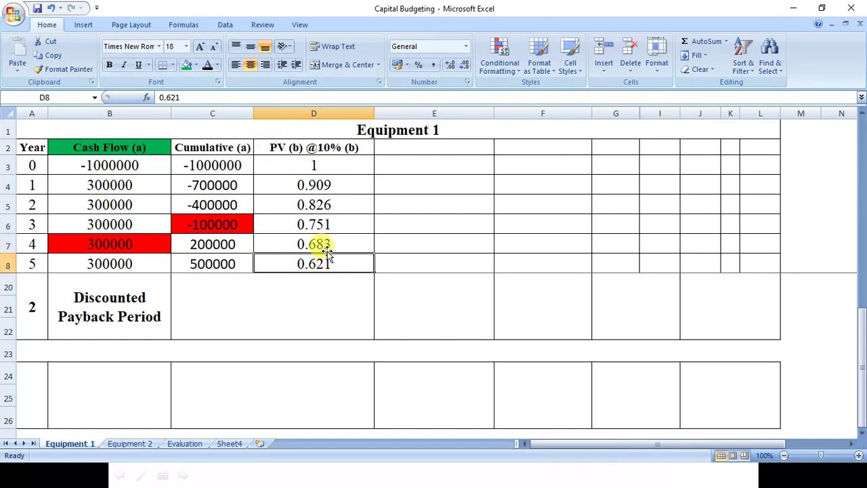
Step: Examine each year's present value factor in D3:D8, from year 0 through year 5
left_click(322, 168)
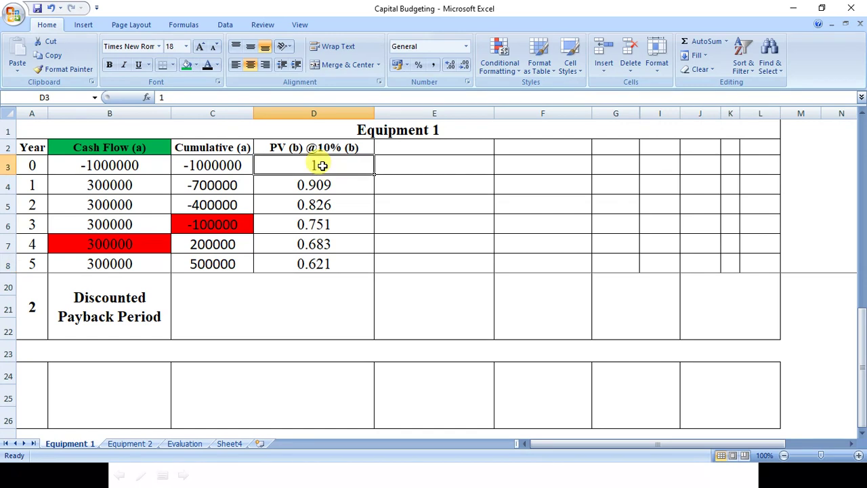
key("F4")
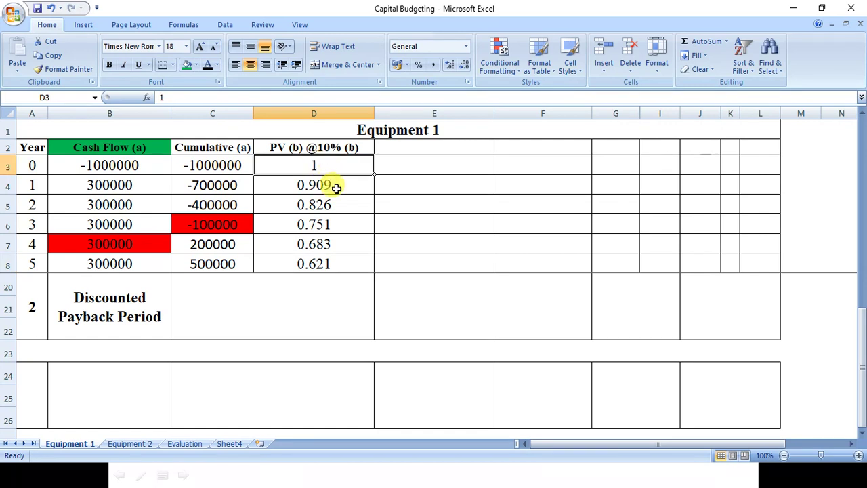
left_click(337, 190)
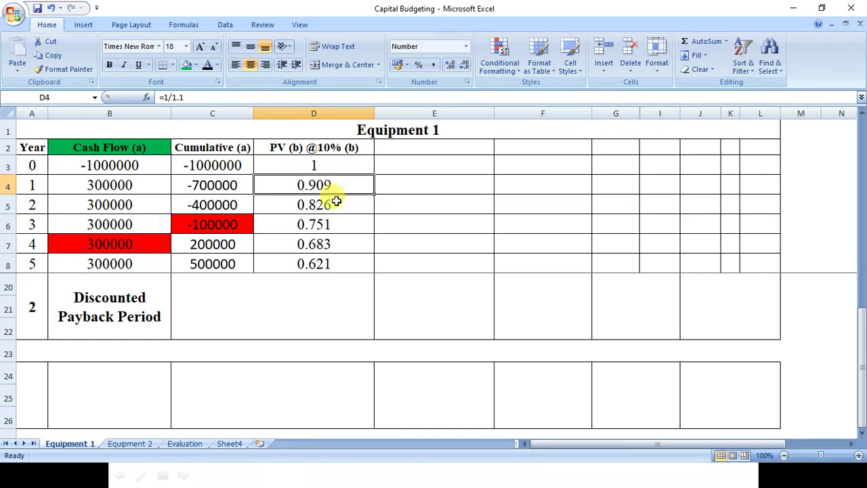
left_click(336, 201)
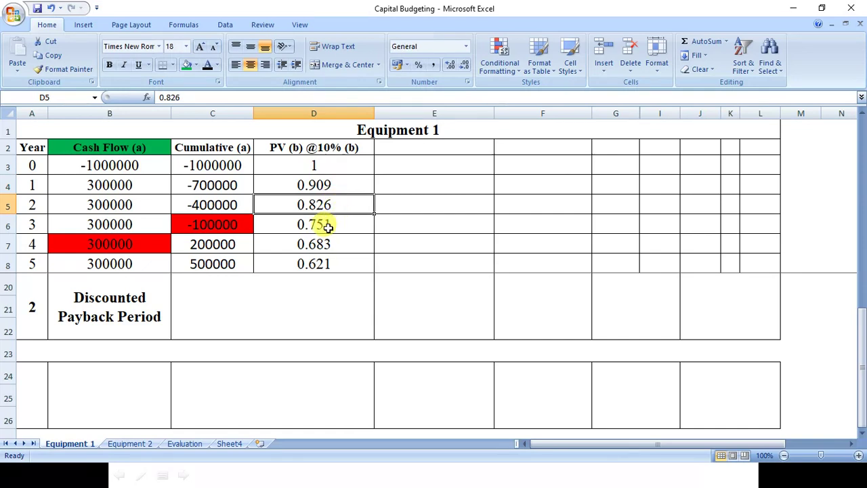
left_click(328, 227)
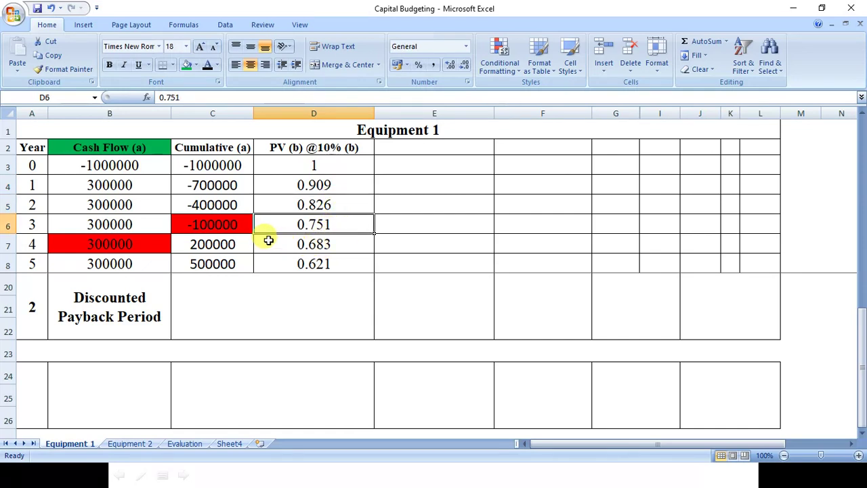
left_click(315, 245)
left_click(319, 265)
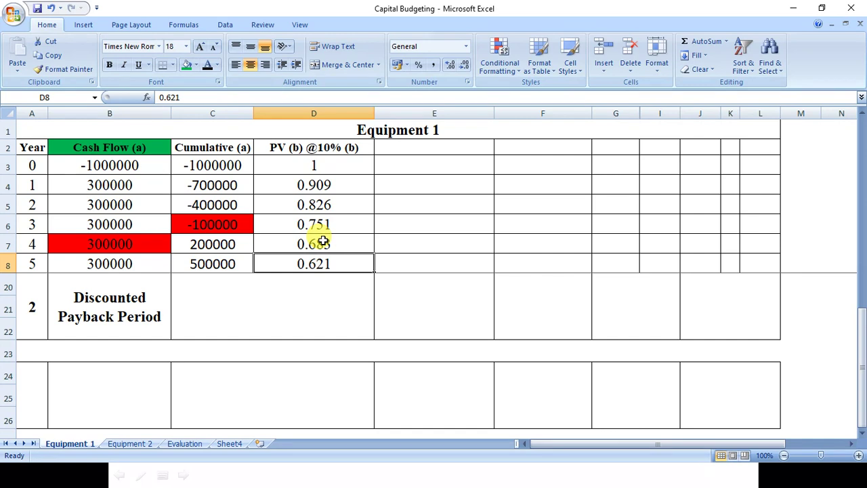
left_click_drag(309, 186, 312, 268)
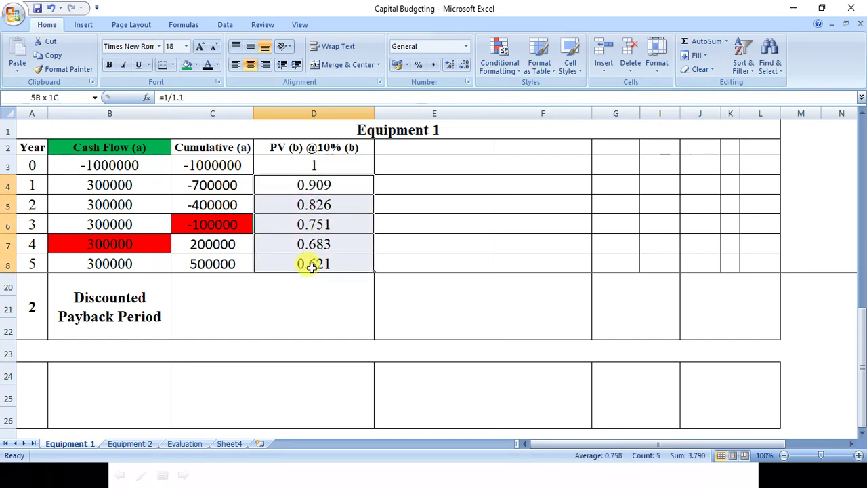
left_click(305, 148)
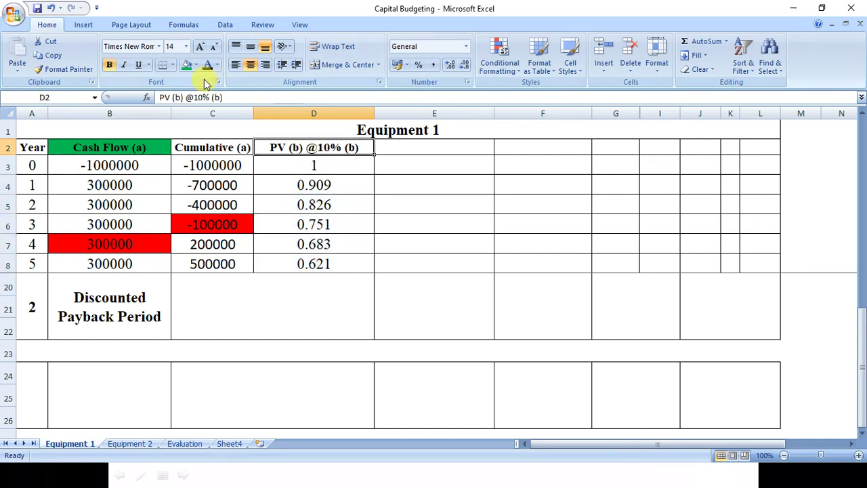
left_click(187, 66)
left_click(129, 148)
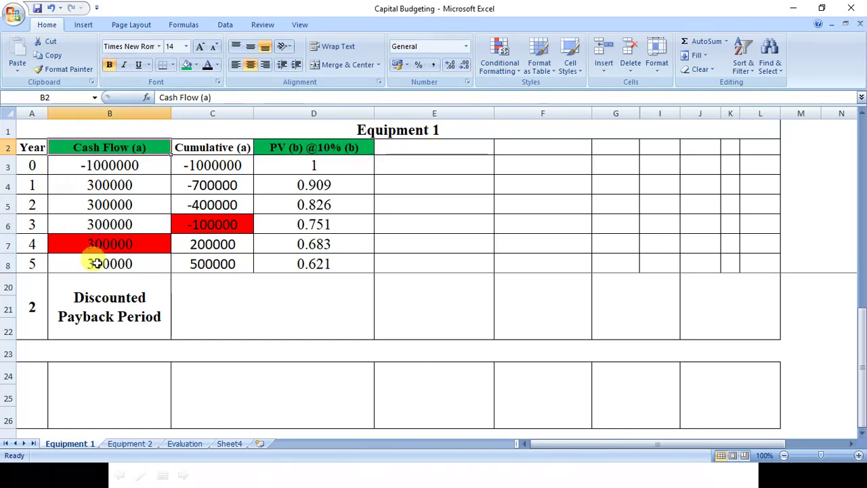
Step: Review the Discounted Payback Period label in A20:B20 with the cash flows in B2:B8 and the present value factors in D2:D8
left_click_drag(22, 319, 119, 300)
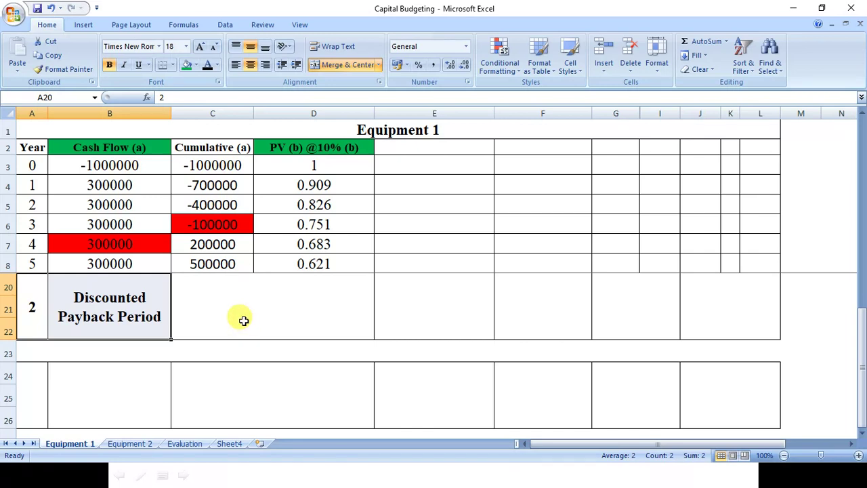
left_click_drag(123, 147, 129, 269)
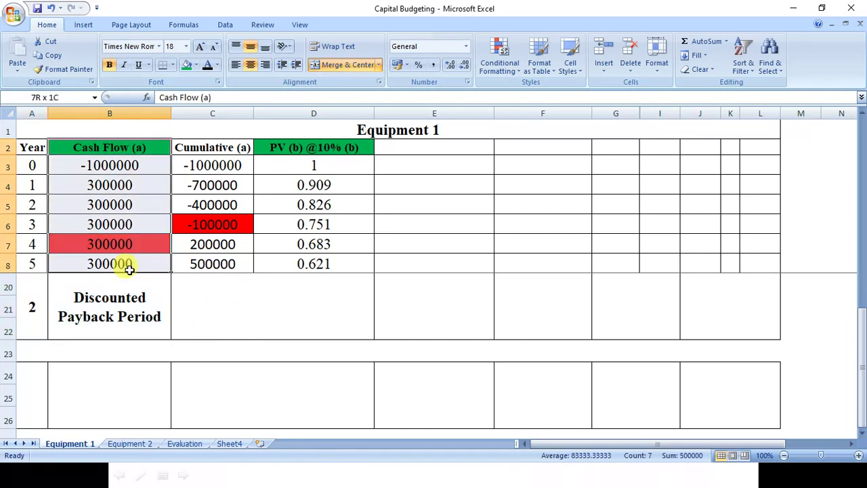
left_click_drag(339, 145, 346, 263)
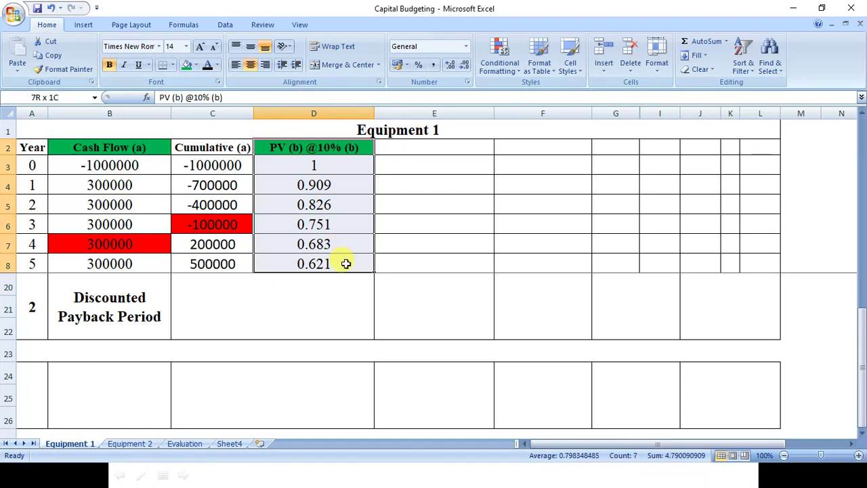
left_click(159, 150)
left_click(281, 141)
left_click(393, 151)
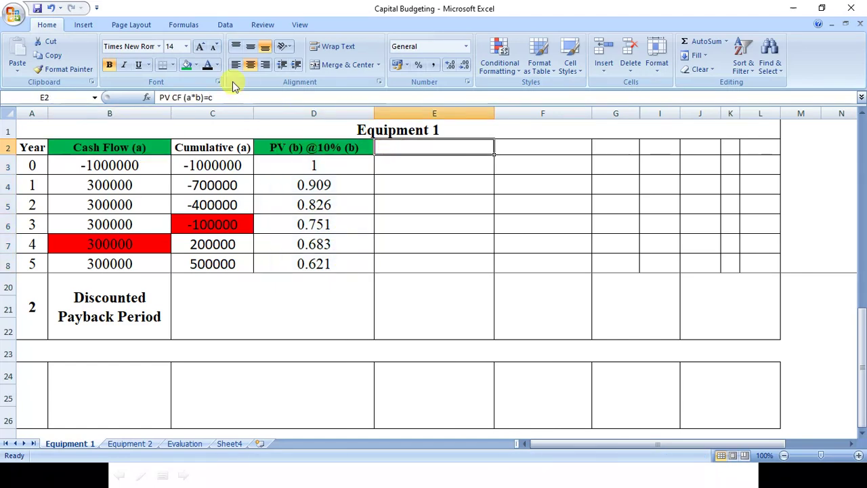
left_click(187, 64)
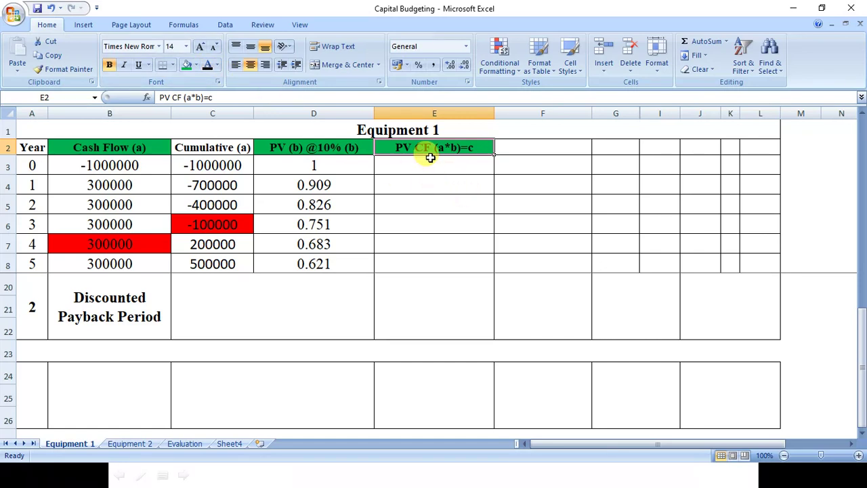
Step: Apply the black font colour to the hidden present value cash flows for years 0 and 1 in E3:E4
left_click(317, 169)
left_click(149, 166)
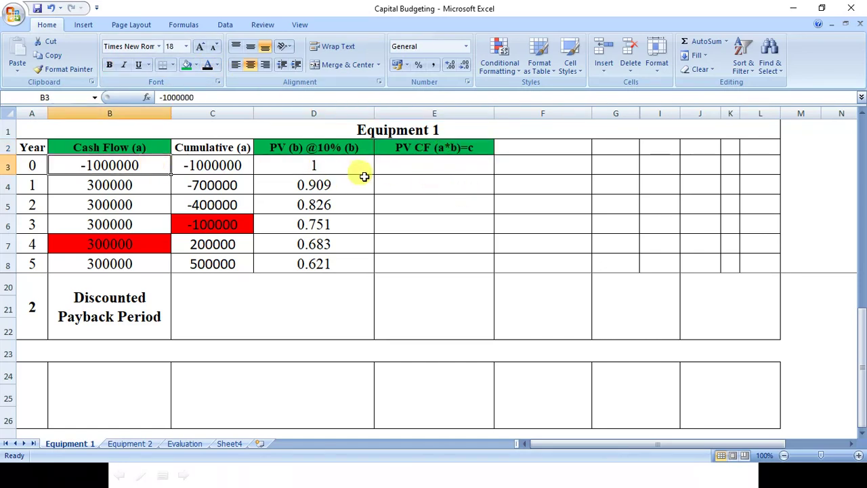
left_click(378, 166)
left_click(207, 66)
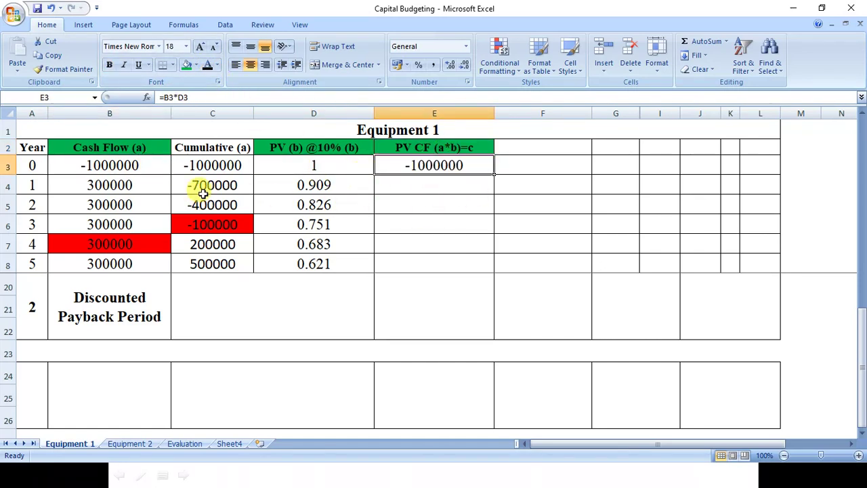
left_click(110, 185)
left_click(308, 192)
left_click(440, 182)
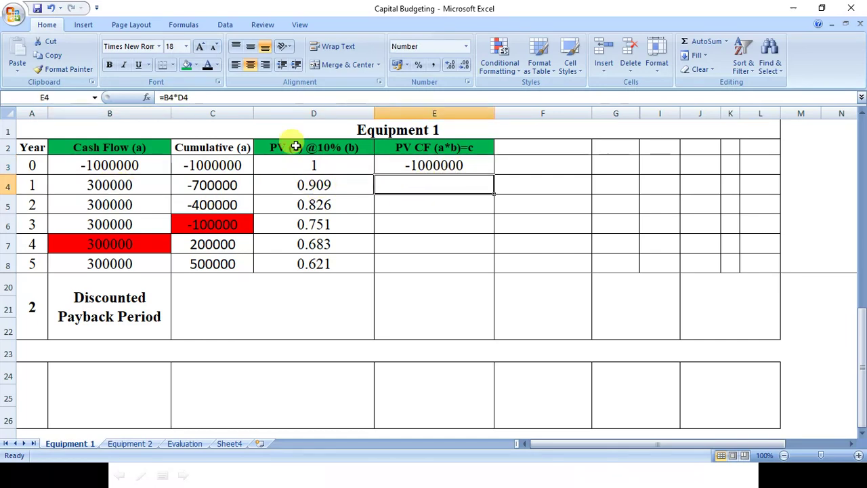
left_click(207, 66)
Step: Apply the black font colour to the hidden present value cash flows for years 2 and 3 in E5:E6
left_click(407, 205)
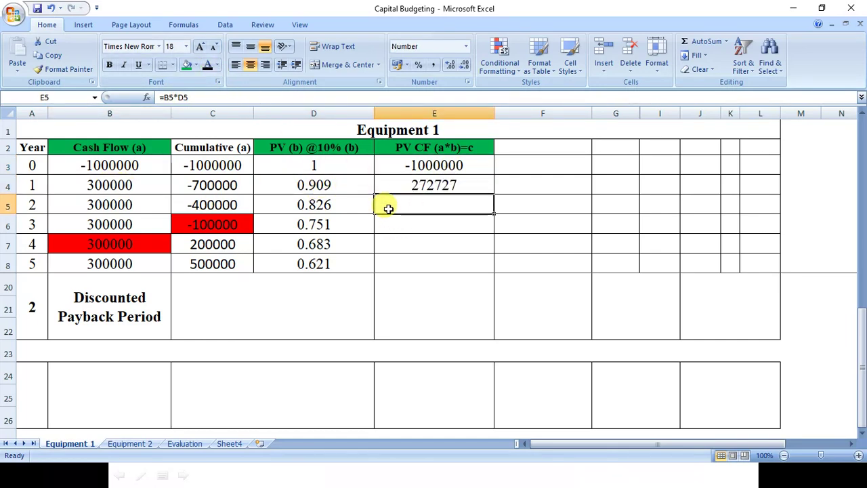
left_click(150, 201)
left_click(296, 208)
left_click(391, 203)
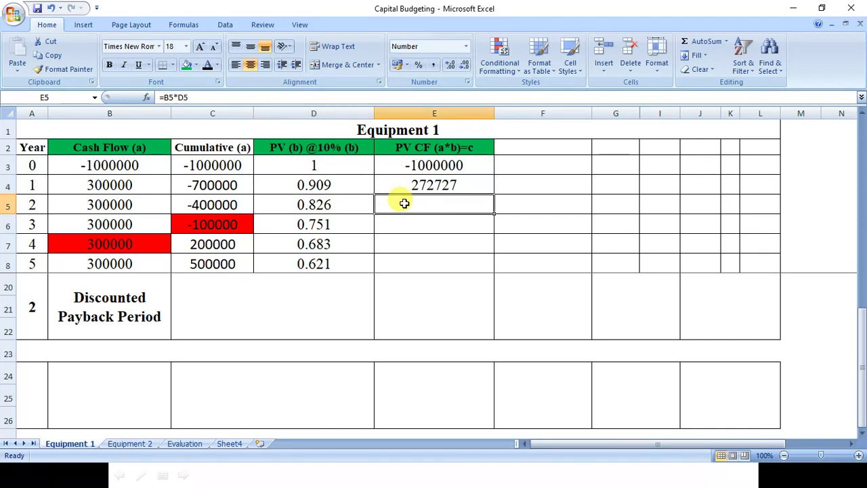
left_click(208, 66)
left_click(423, 227)
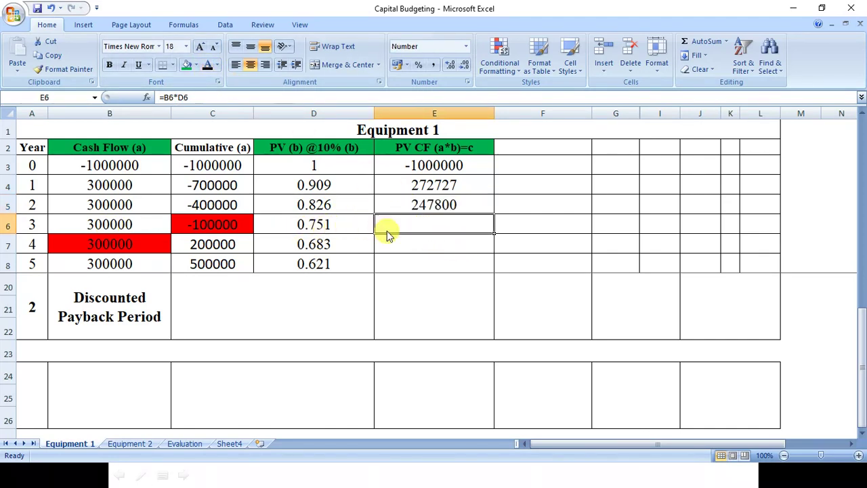
left_click(208, 65)
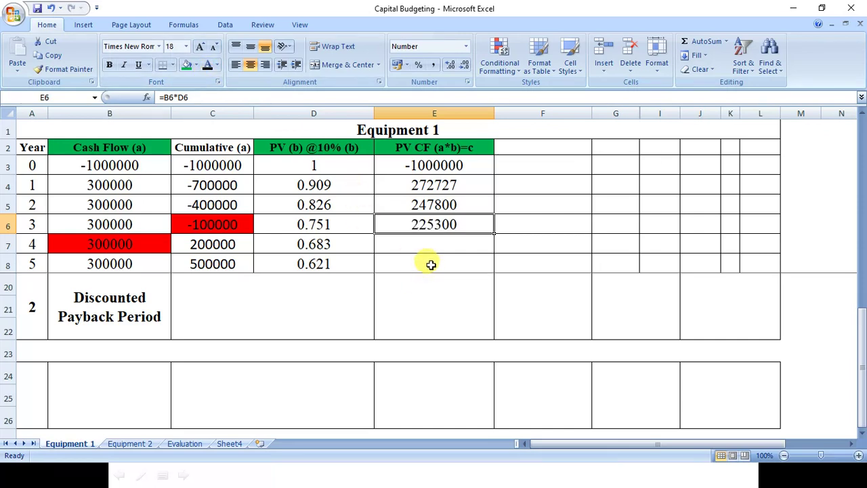
Step: Reveal the present value cash flows for years 4 and 5 in E7:E8 in black and review the whole PV CF column
left_click(416, 245)
left_click(106, 245)
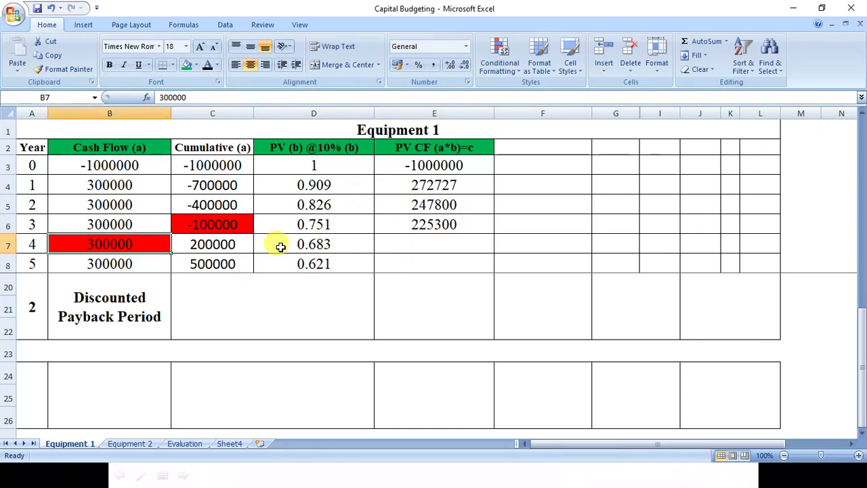
left_click(308, 247)
left_click(422, 246)
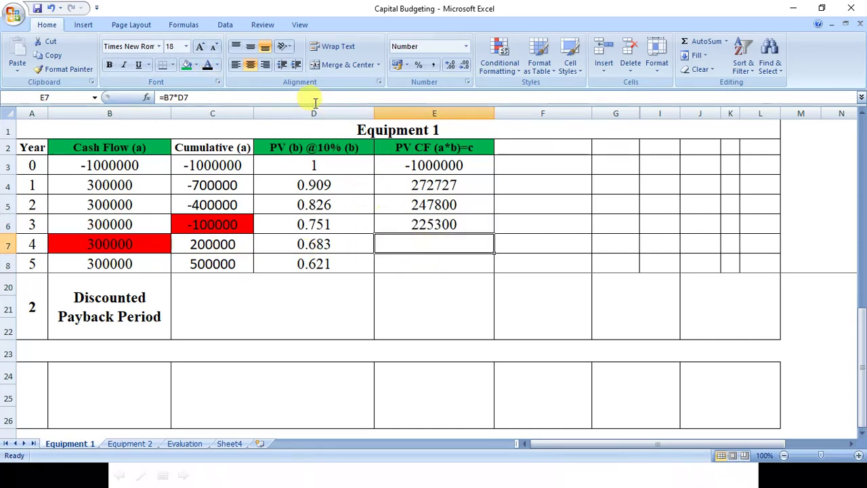
left_click(207, 65)
left_click(409, 266)
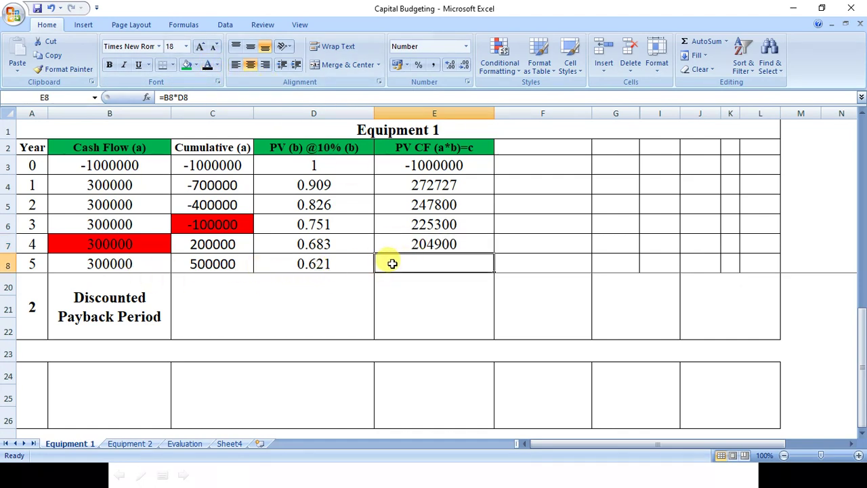
left_click(208, 65)
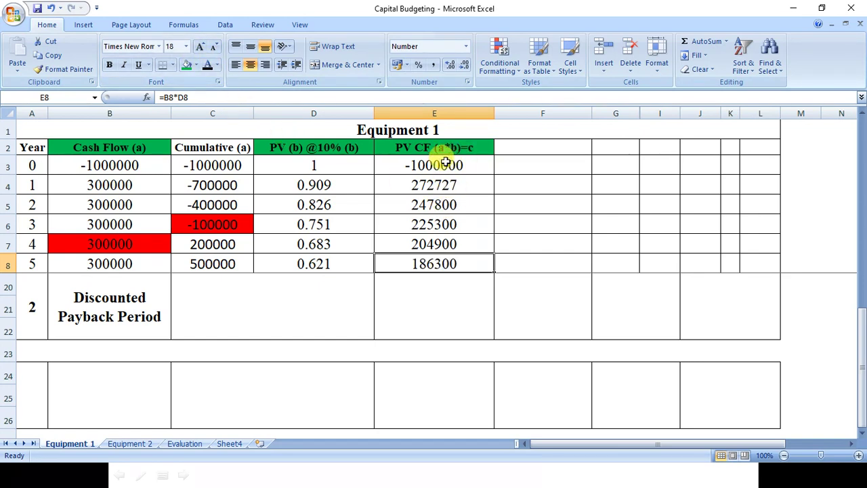
left_click_drag(453, 146, 464, 261)
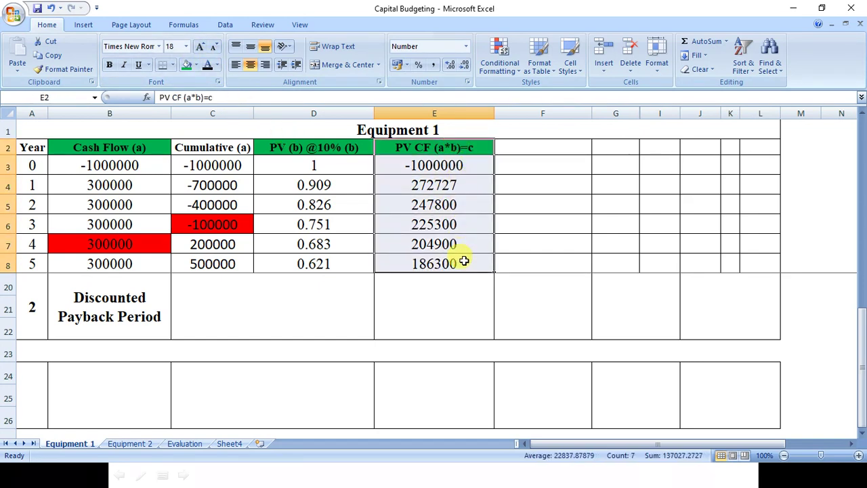
Step: Reveal the Cumulative (c) heading in F2 in black and compare columns B and C with the present value cash flows in E4:E8
left_click(529, 151)
left_click(208, 65)
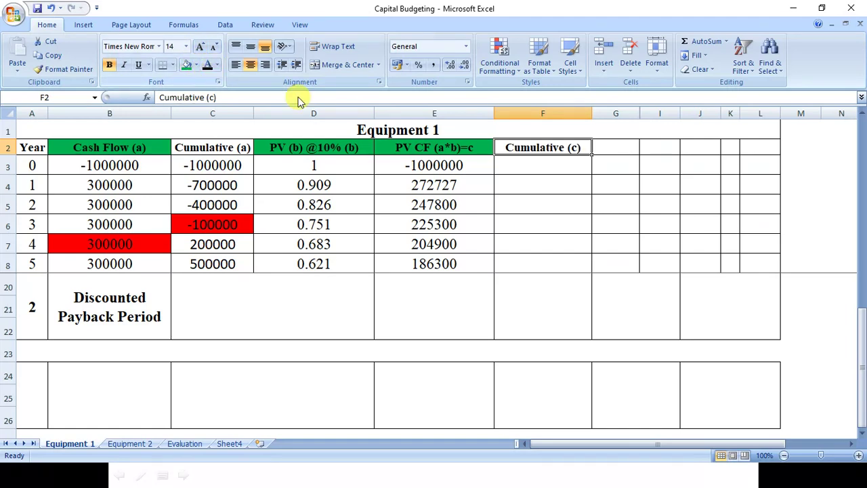
left_click(100, 319)
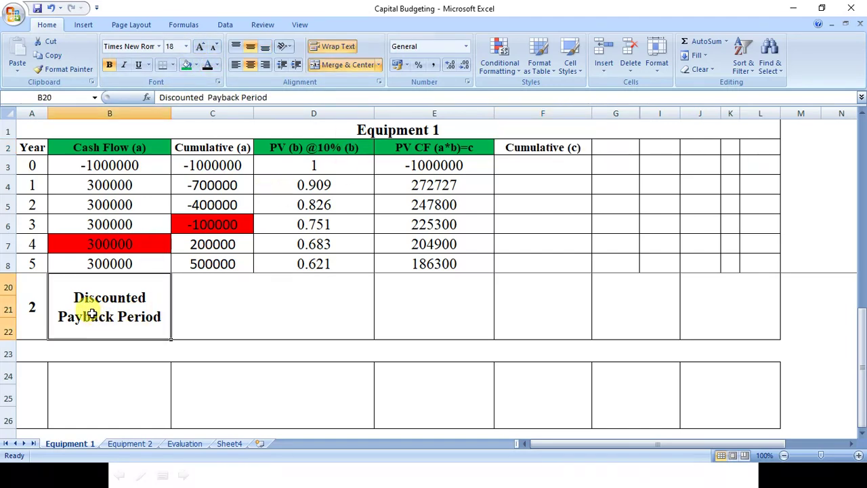
left_click_drag(437, 186, 449, 263)
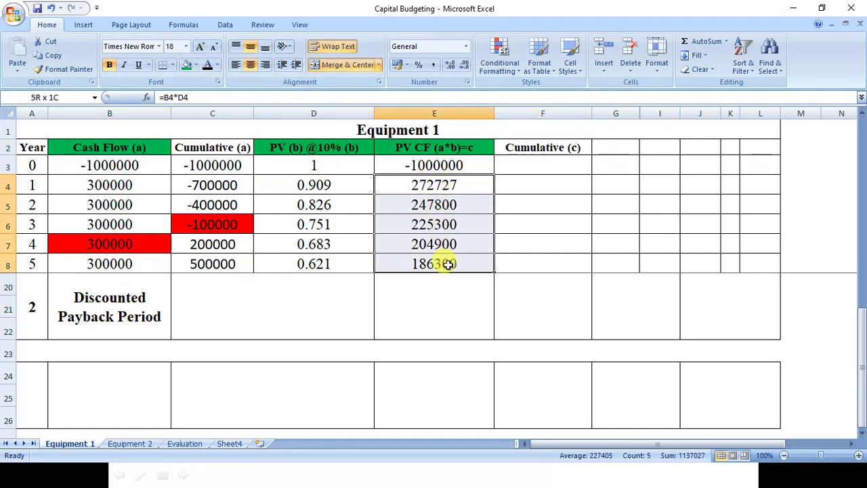
left_click(517, 198)
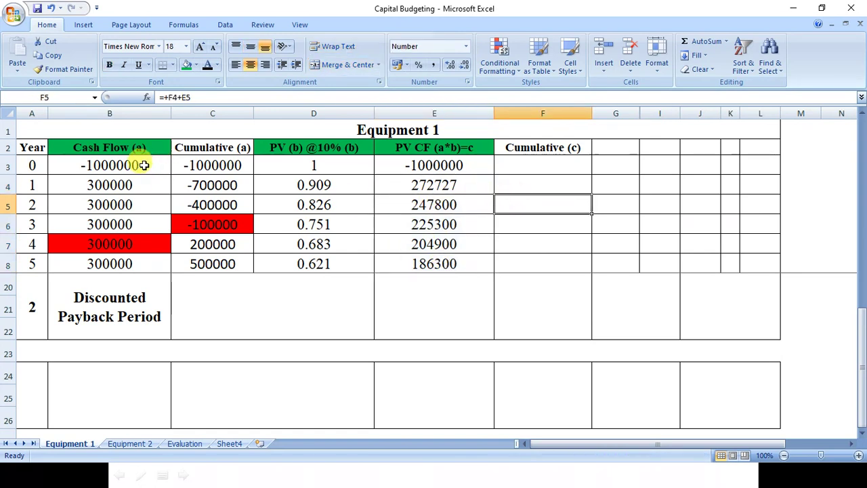
left_click_drag(149, 147, 141, 257)
left_click_drag(212, 147, 213, 258)
Step: Apply the black font colour to the hidden cumulative present values for years 0 and 1 in F3:F4
left_click(552, 162)
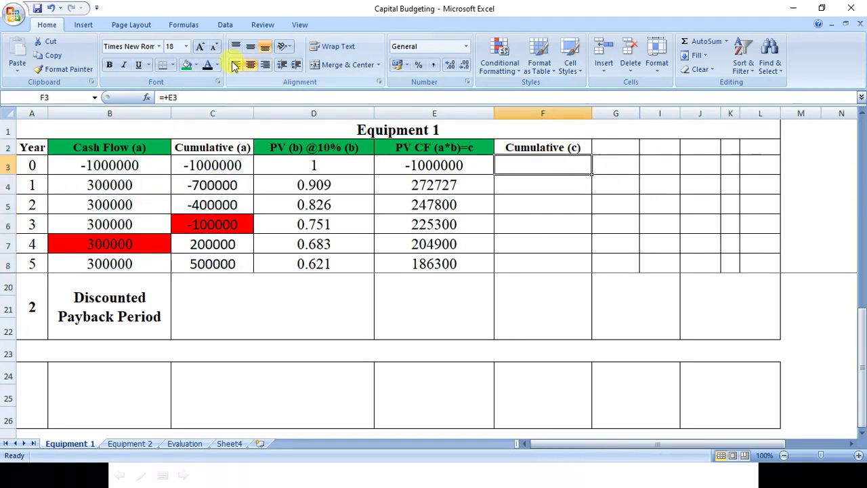
left_click(530, 183)
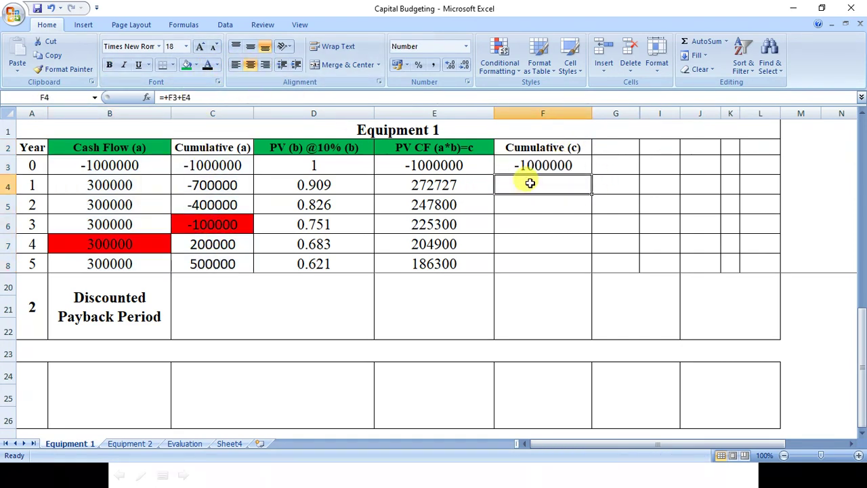
left_click(522, 165)
left_click(459, 179)
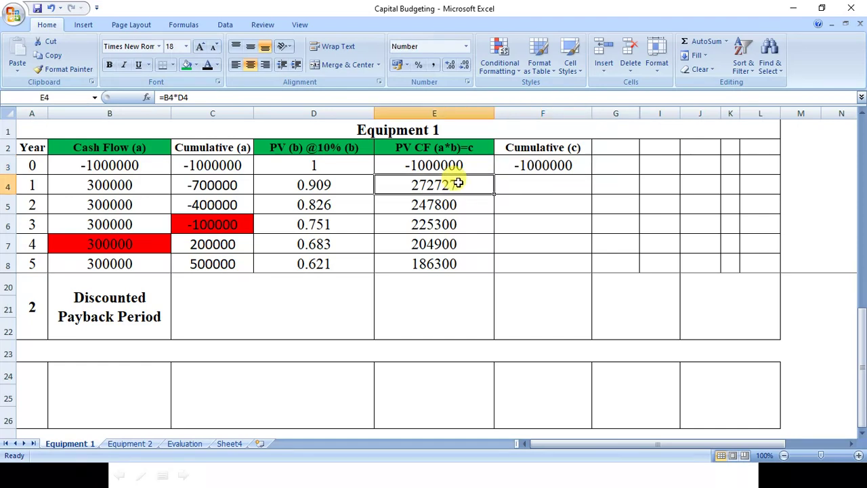
left_click(523, 168)
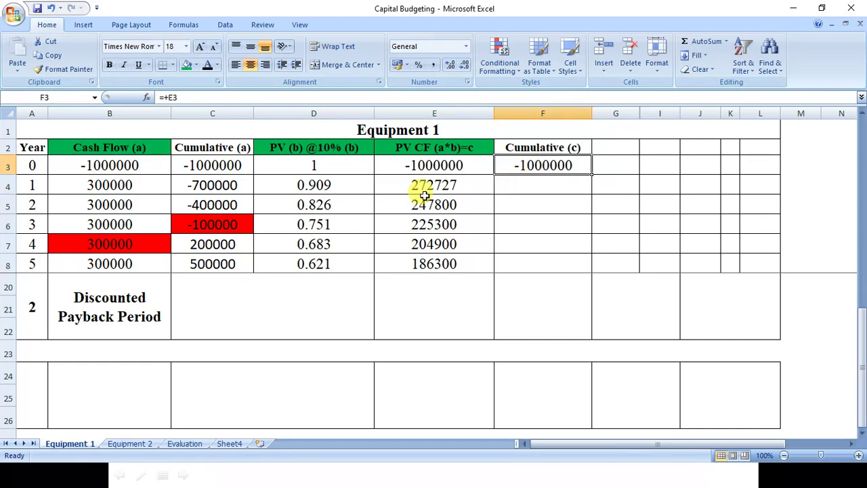
left_click(552, 184)
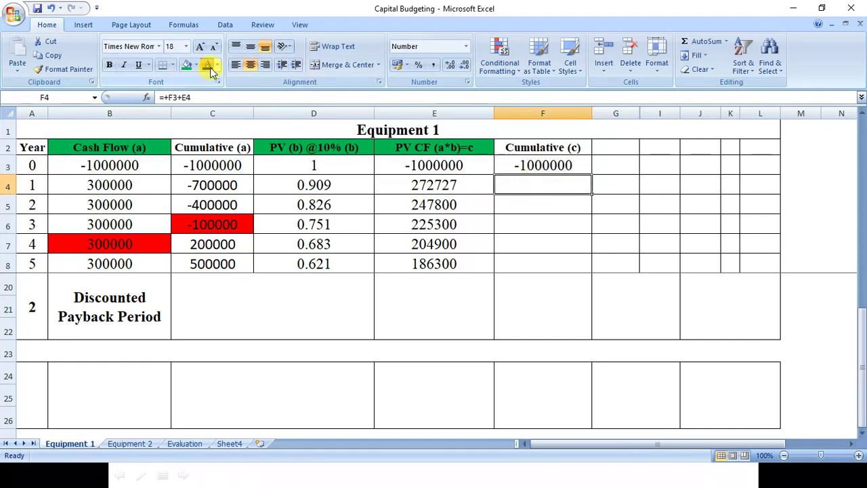
Step: Apply the black font colour to the hidden cumulative present values for years 2 to 5 in F5:F8
left_click(546, 203)
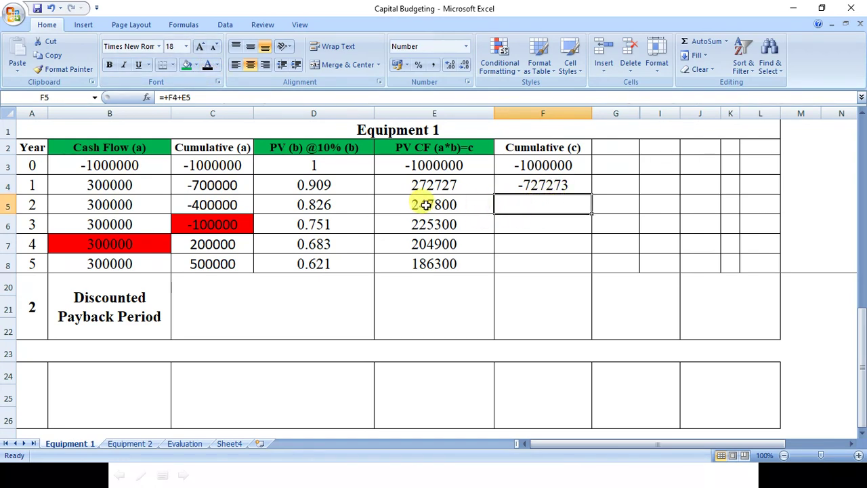
left_click(529, 232)
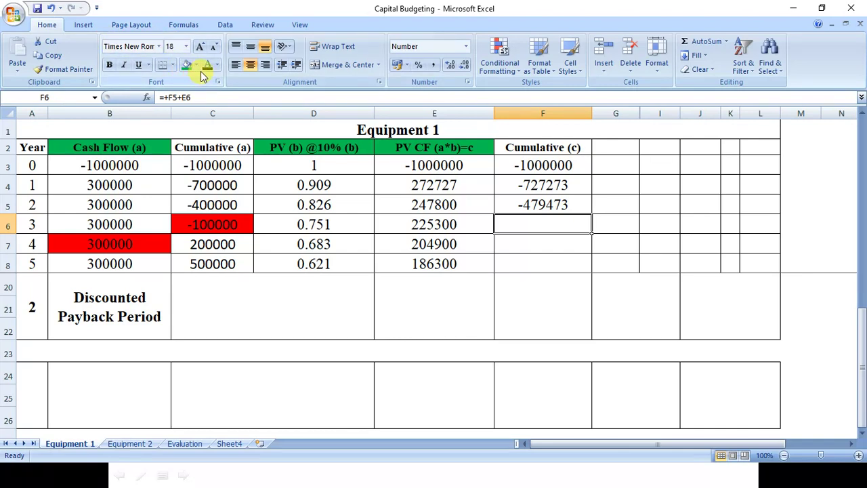
left_click(525, 248)
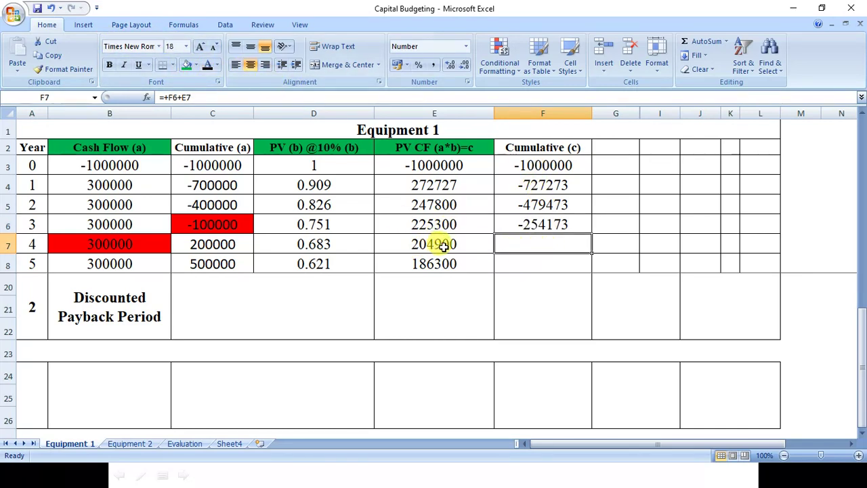
left_click(536, 258)
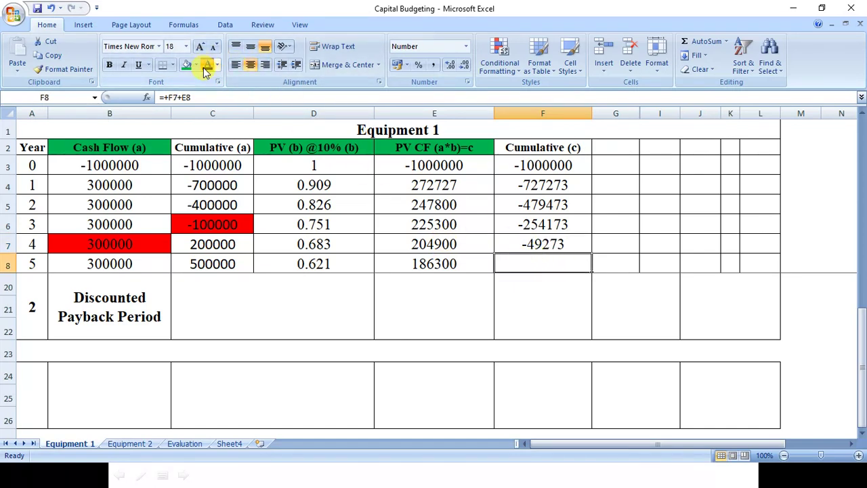
key("ctrl+d")
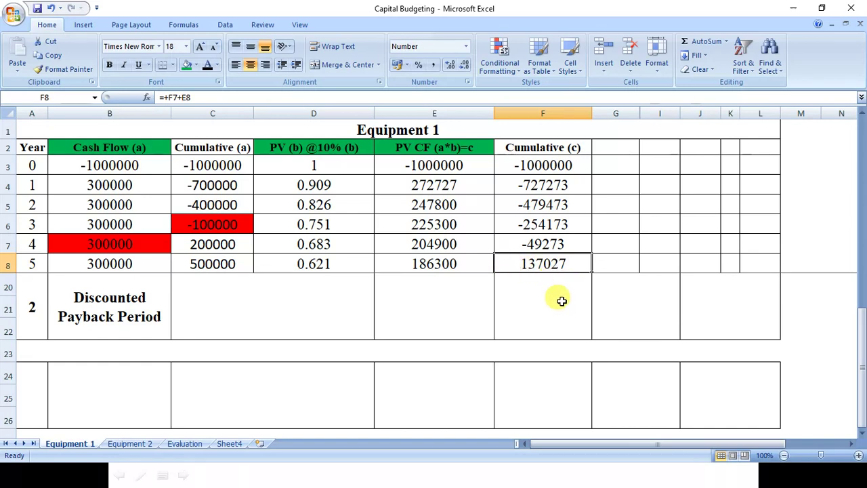
Step: Fill year 4's cumulative present value in F7 with red to mark the last negative amount
left_click(561, 245)
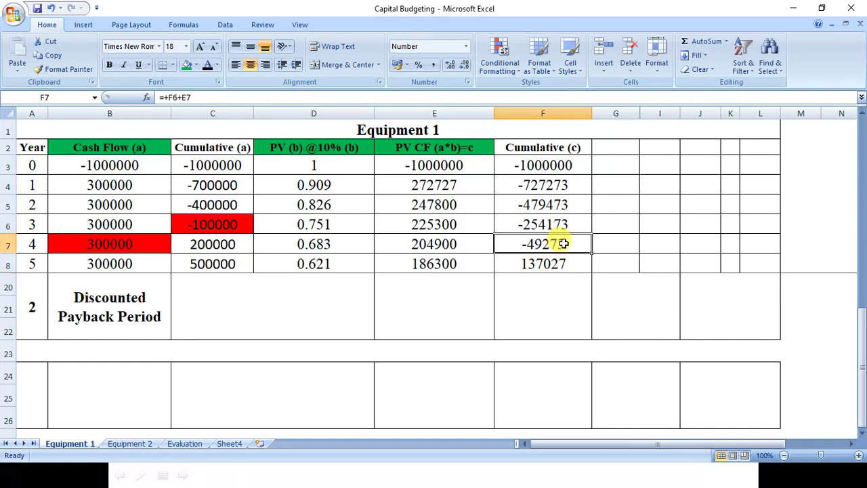
left_click(195, 65)
left_click(196, 158)
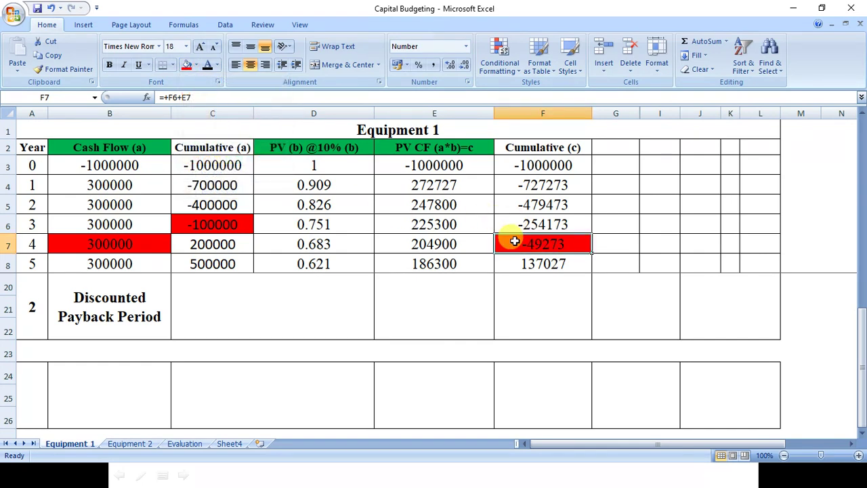
Step: Check year 4 in A7 and apply the black font colour to the hidden Discounted Payback Period formula text in C20
left_click(30, 242)
left_click(205, 315)
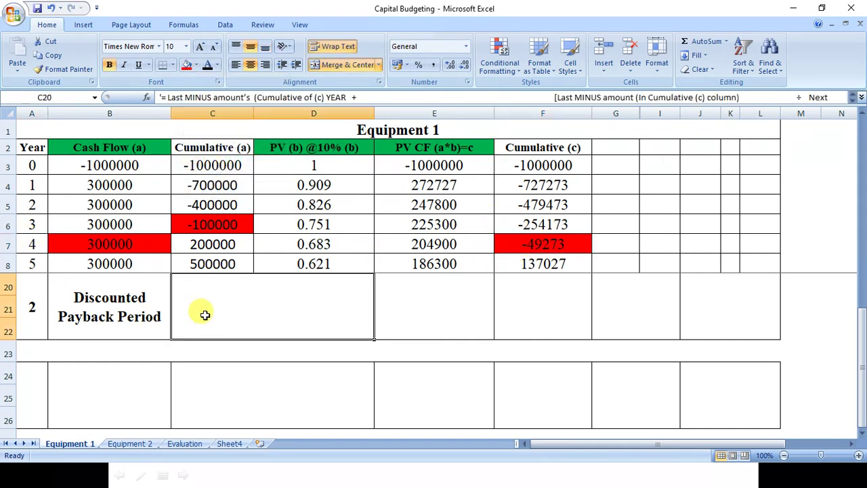
left_click(208, 65)
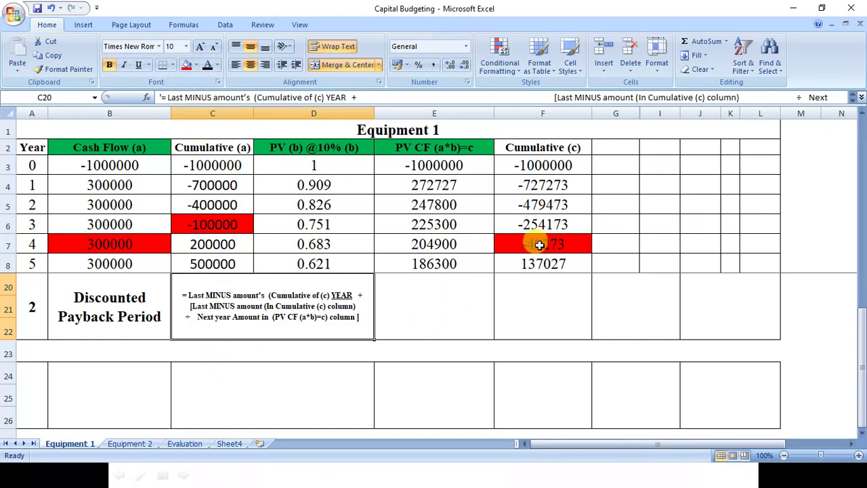
Step: Examine year 4 in A7, the hidden calculation in E19 and the last negative cumulative amount in F7 as the formula's inputs
left_click(33, 244)
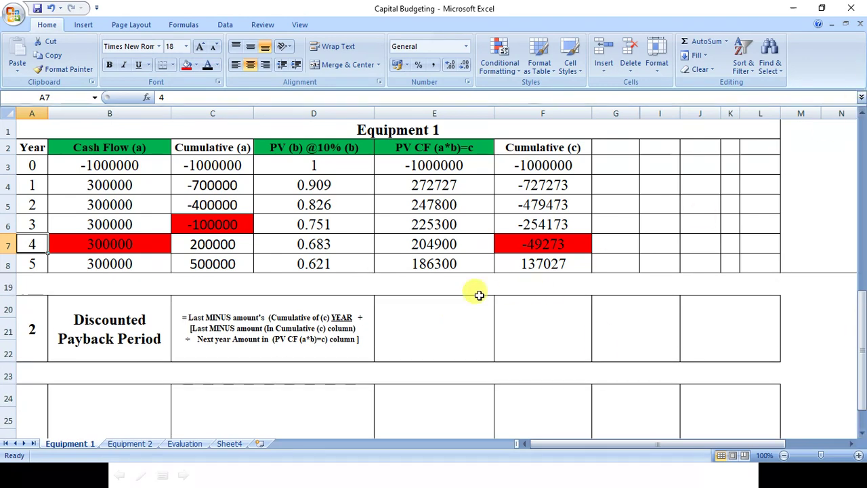
left_click(383, 289)
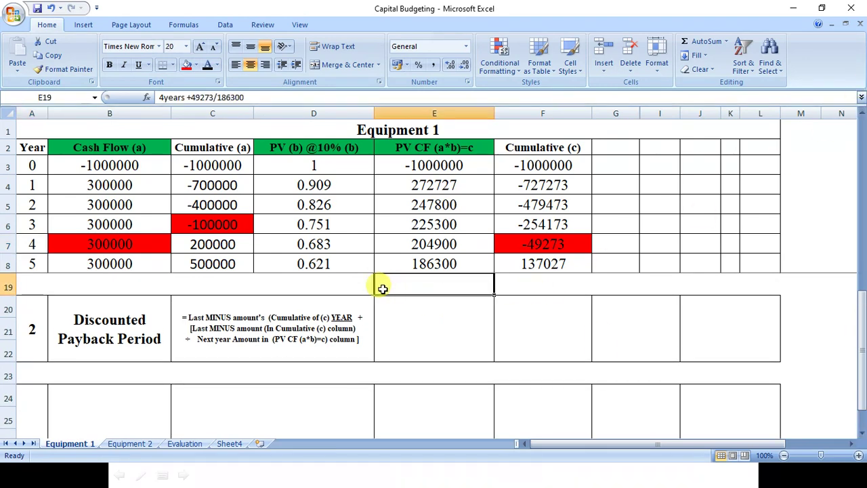
left_click(544, 246)
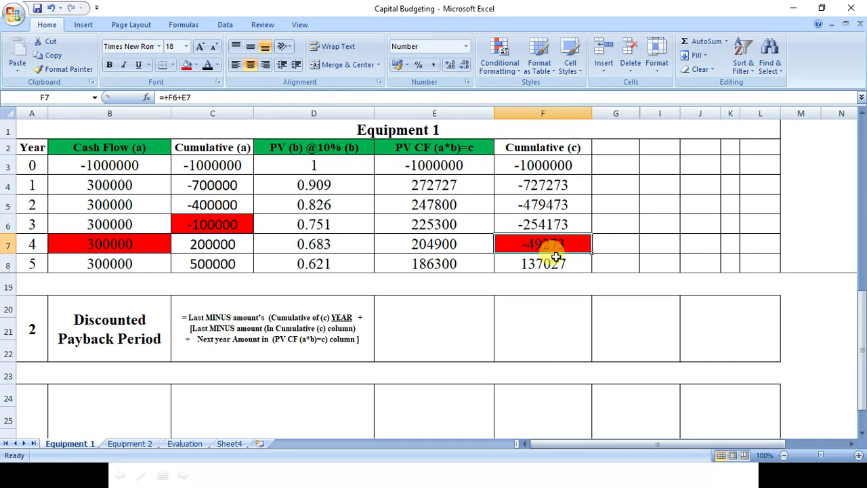
Step: Fill the year 5 PV cash flow cell E8 with red
left_click(437, 266)
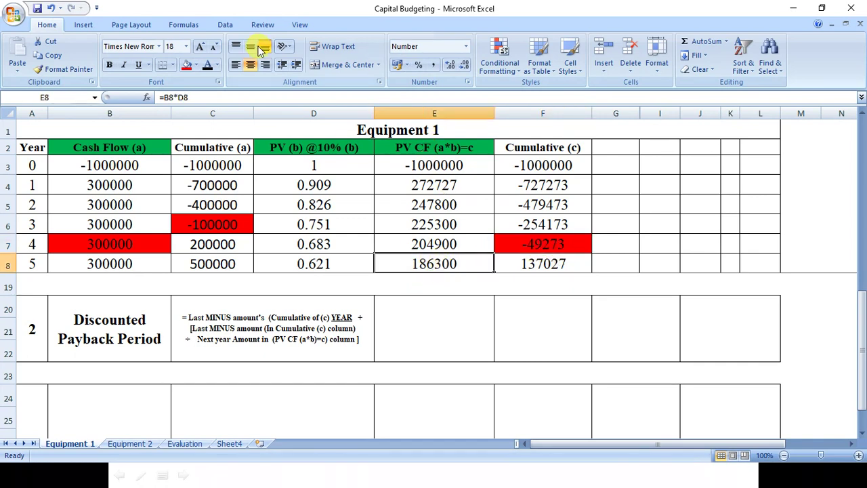
left_click(187, 65)
left_click(527, 248)
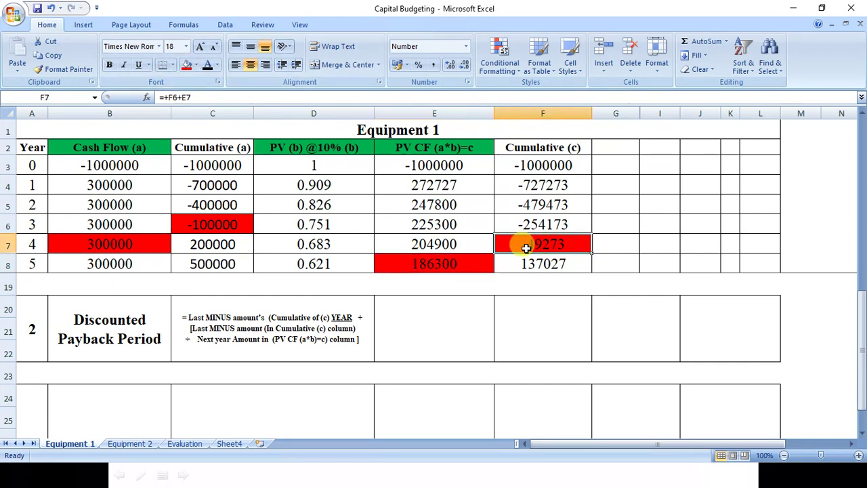
left_click(430, 265)
Step: Set the font colour of the discounted payback calculation and results in E20, F20, G20 and J20 to black
left_click(431, 315)
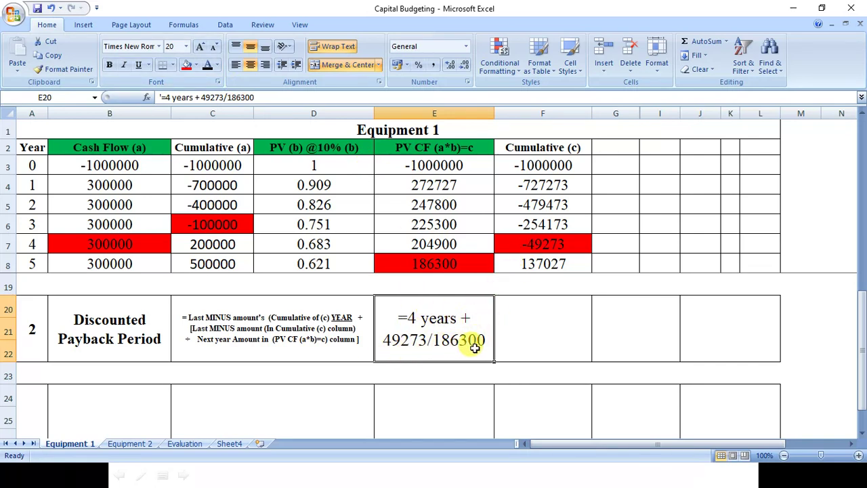
left_click(519, 339)
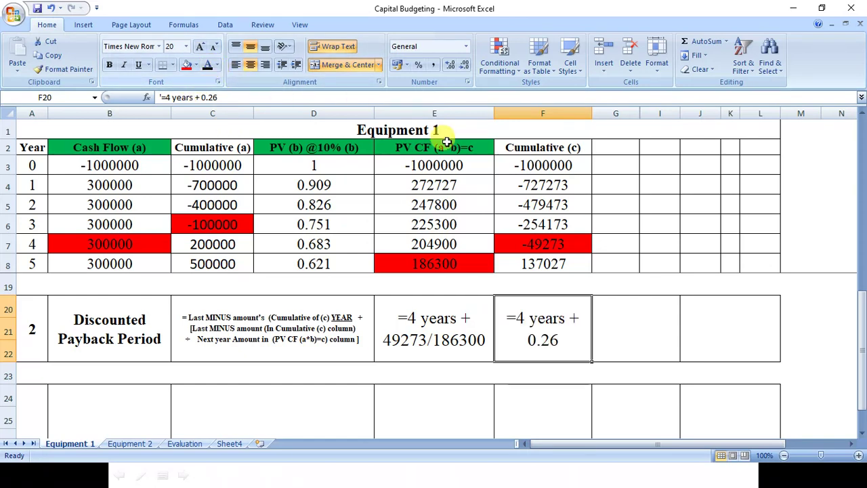
left_click(606, 333)
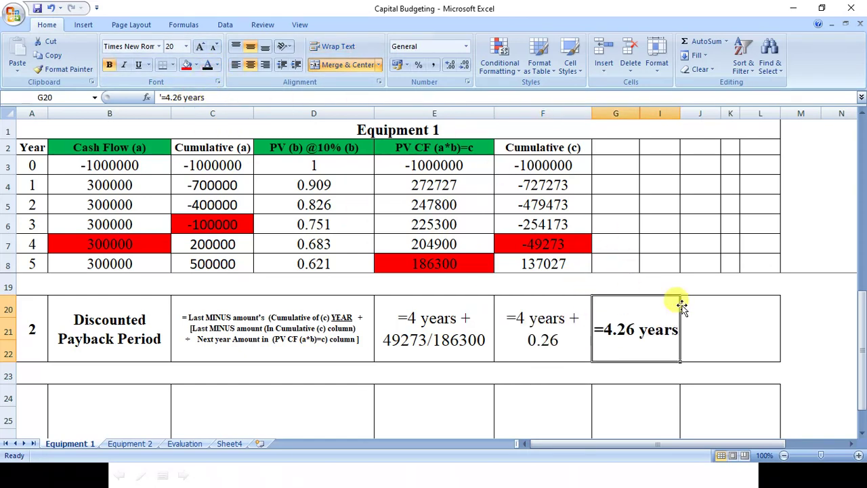
left_click(698, 318)
left_click(208, 64)
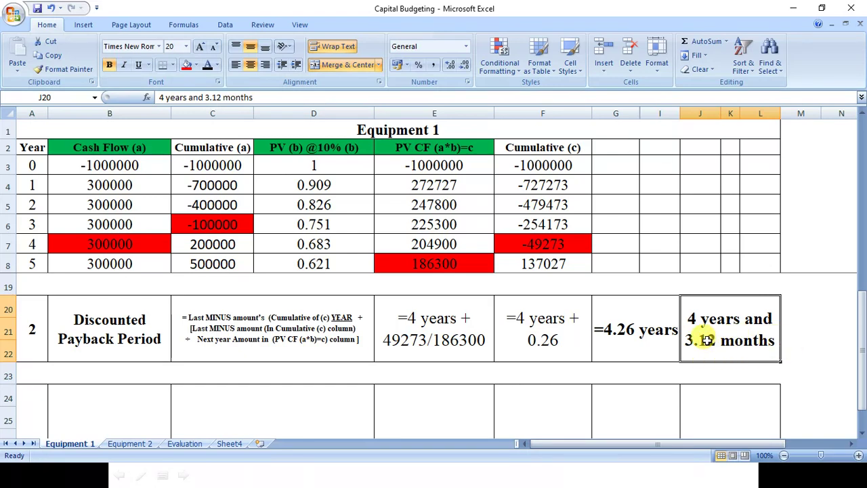
Step: Set the font of the months calculation =12*0.26 in L19 to black and show its result with two decimals
left_click(616, 329)
double_click(752, 284)
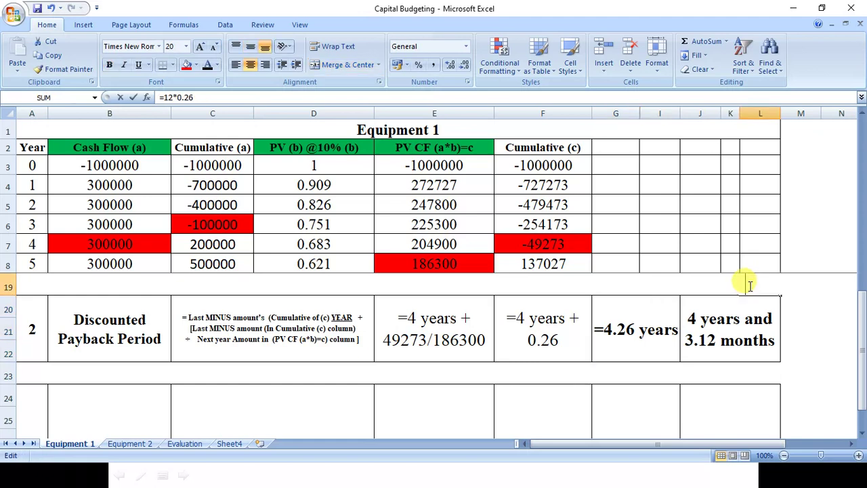
left_click(747, 304)
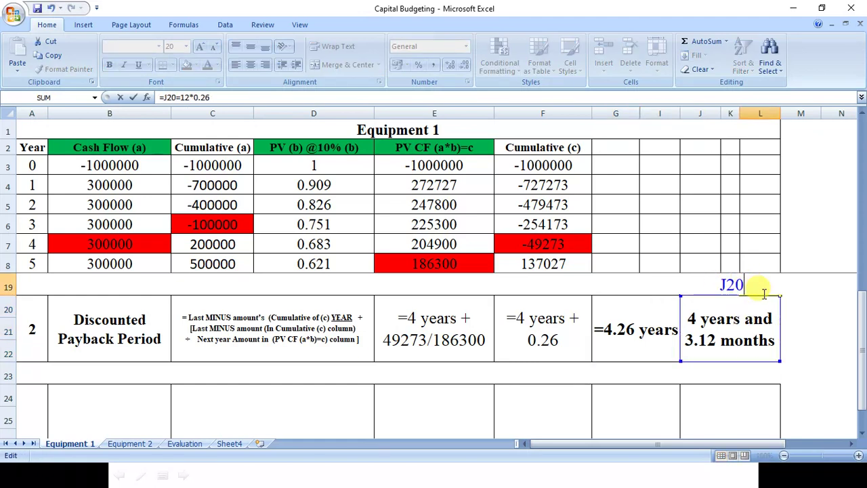
key("Escape")
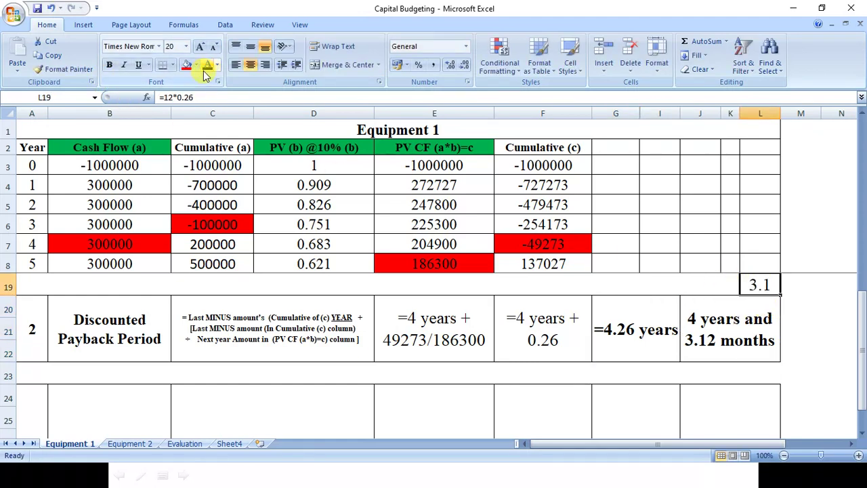
double_click(754, 285)
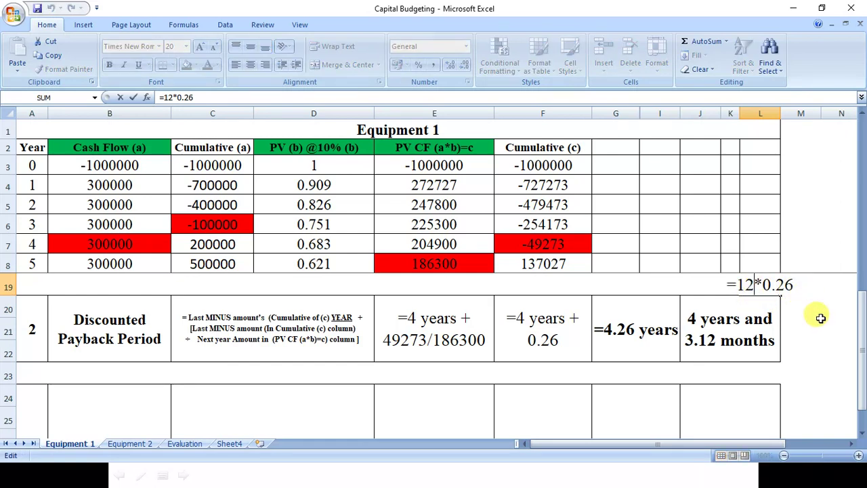
key("Return")
left_click(759, 285)
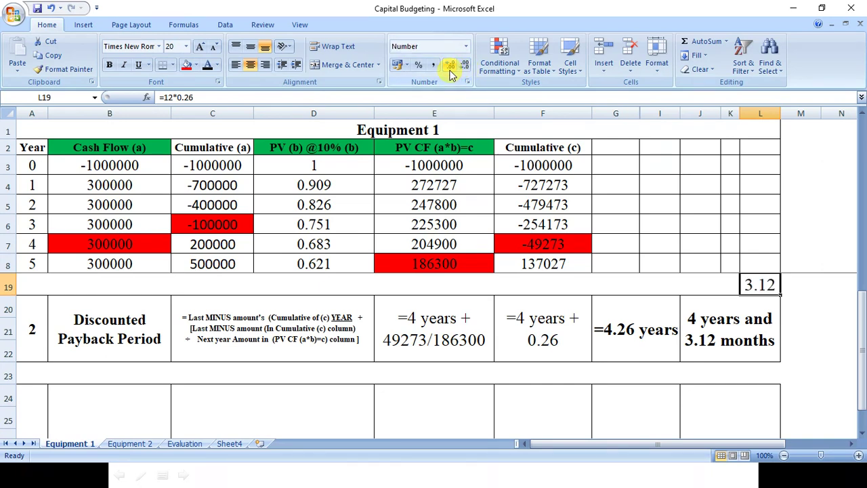
left_click(802, 397)
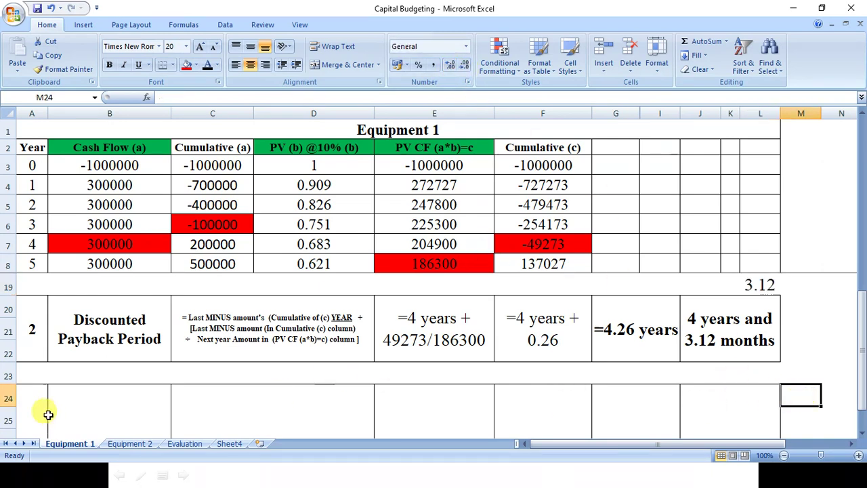
Step: Examine the discounted payback formula in C20 alongside year 4, the last negative cumulative (c) amount and the PV CF column
left_click(196, 318)
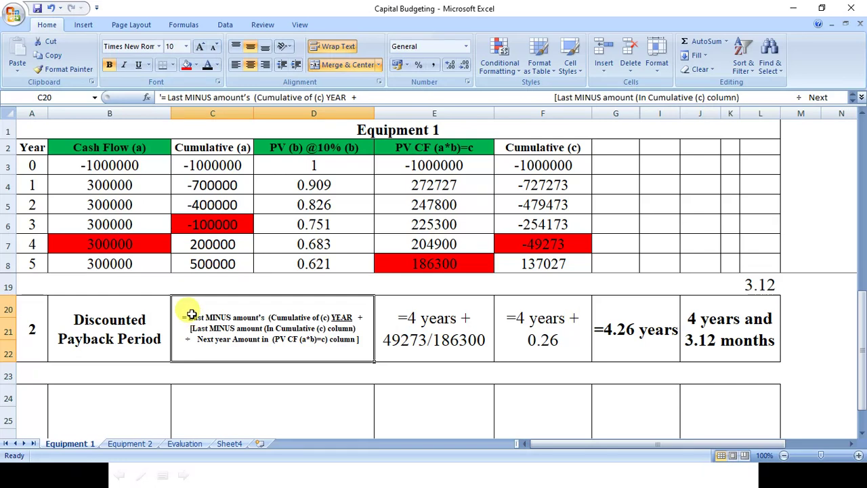
double_click(192, 316)
left_click_drag(191, 317, 342, 317)
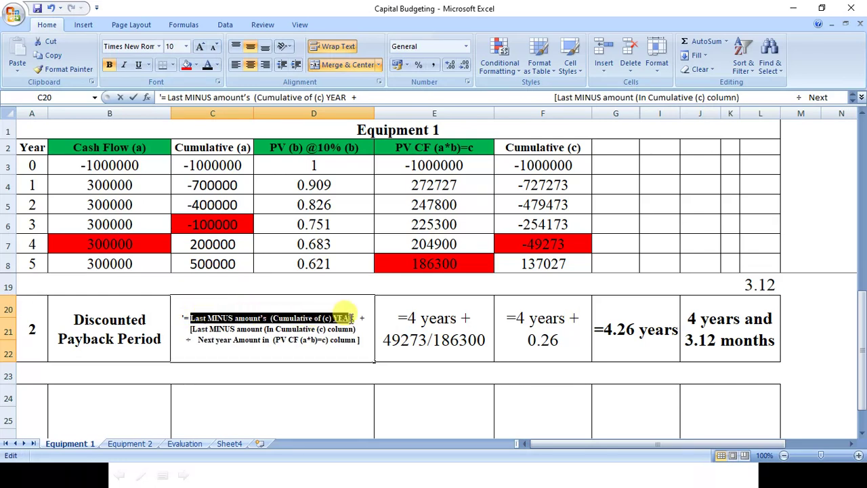
left_click(557, 238)
left_click(19, 246)
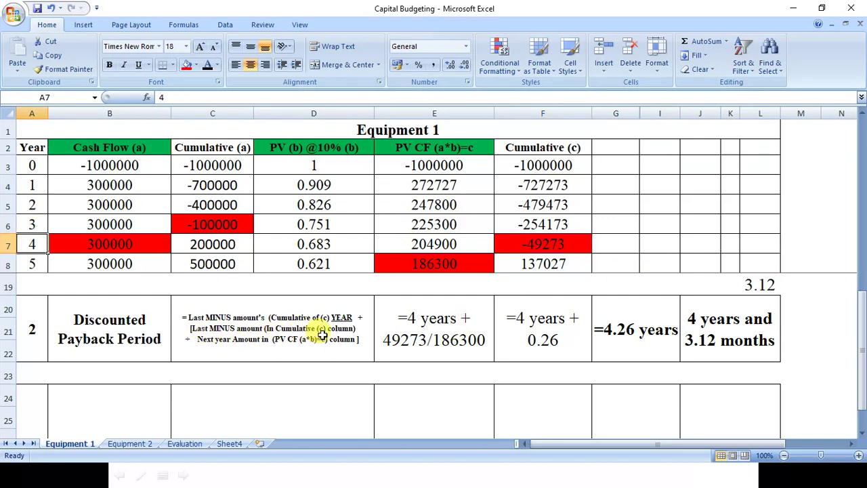
left_click(552, 247)
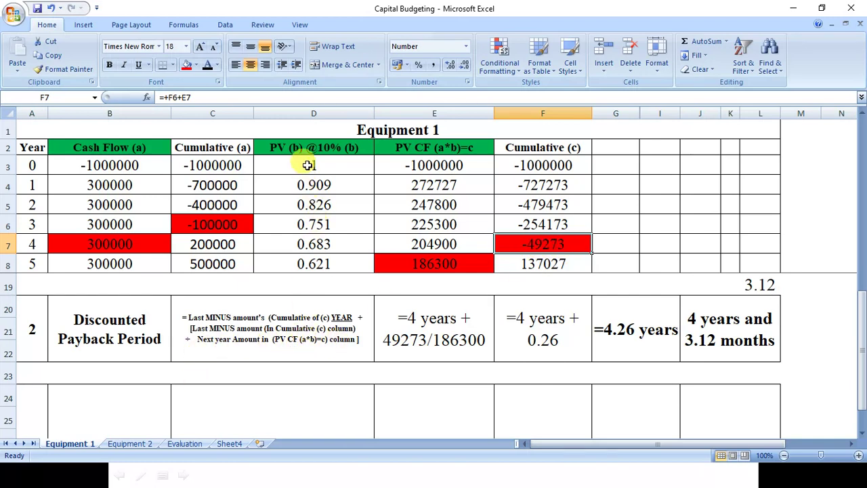
left_click_drag(407, 147, 451, 265)
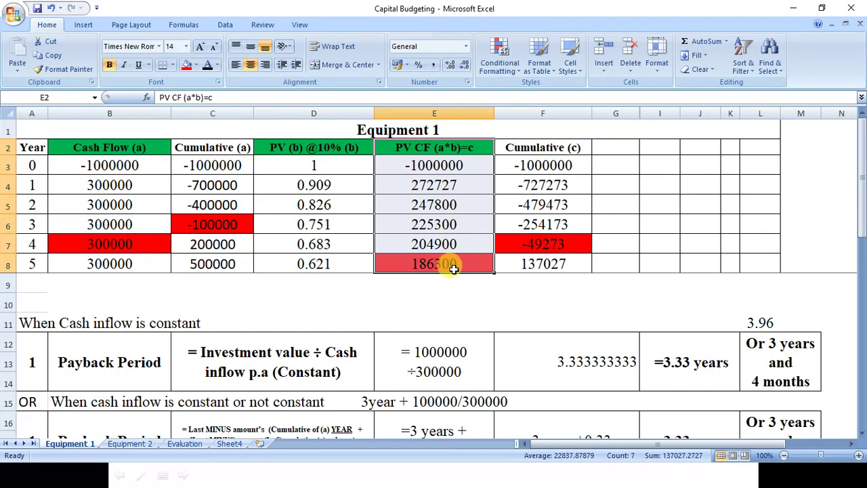
left_click(452, 265)
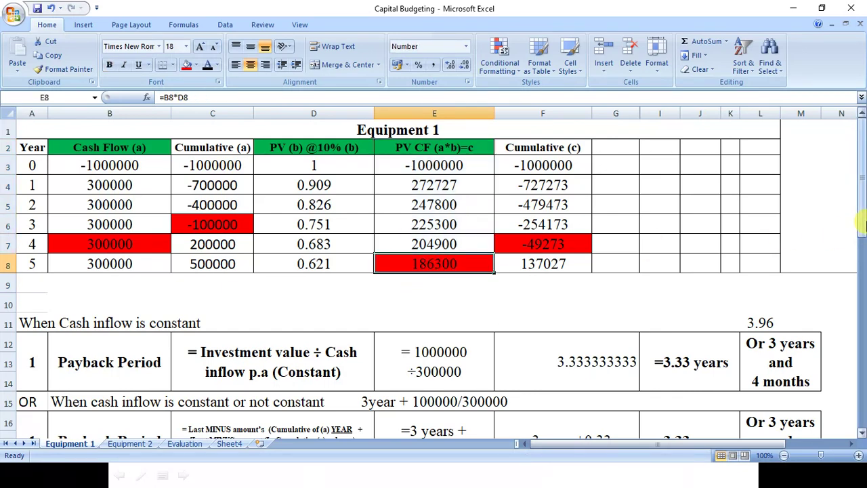
Step: Set the font colour of the number and Net Present Value label in A24:B24 to black
left_click_drag(864, 224, 862, 288)
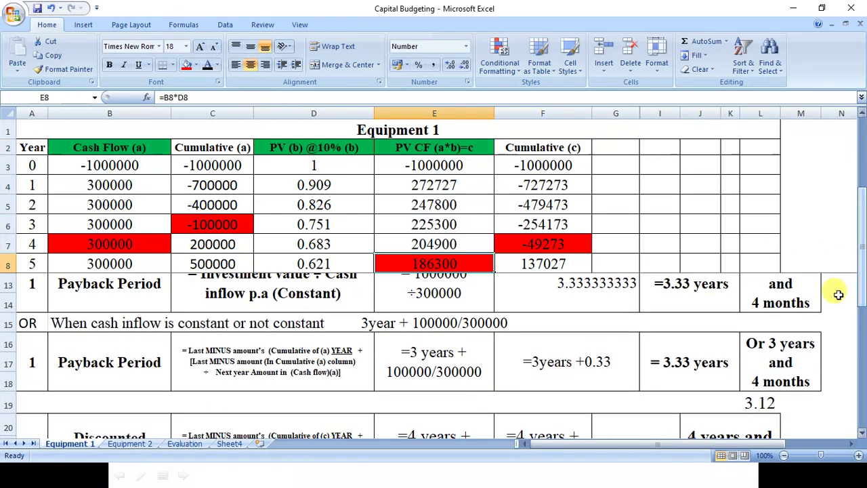
key("Down")
key("Down")
key("Down")
key("Down")
key("Down")
key("Down")
key("Down")
key("Down")
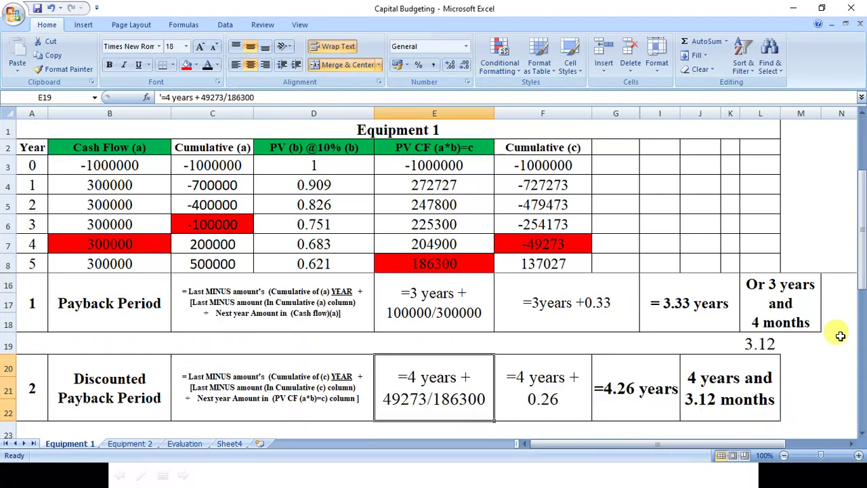
key("Up")
key("Up")
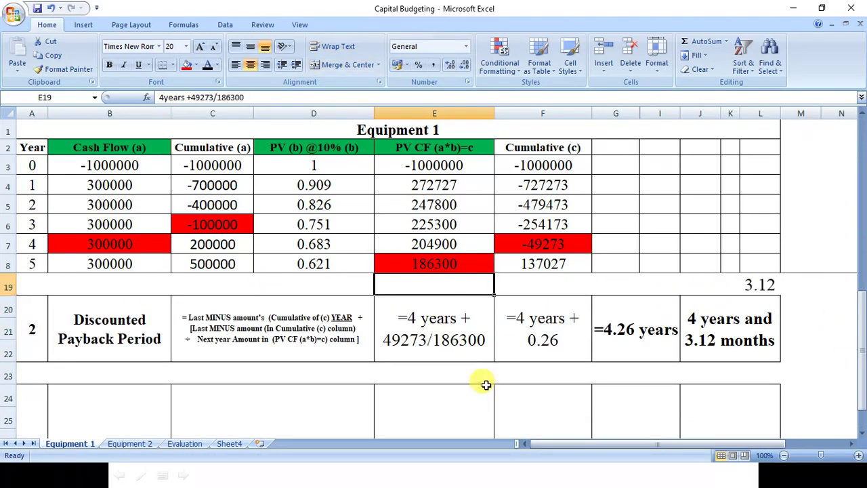
left_click(859, 433)
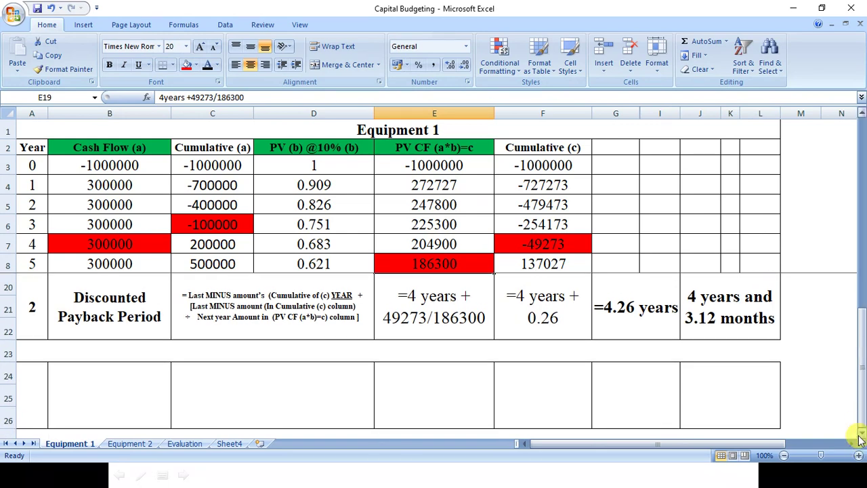
left_click(860, 433)
left_click_drag(31, 380, 108, 374)
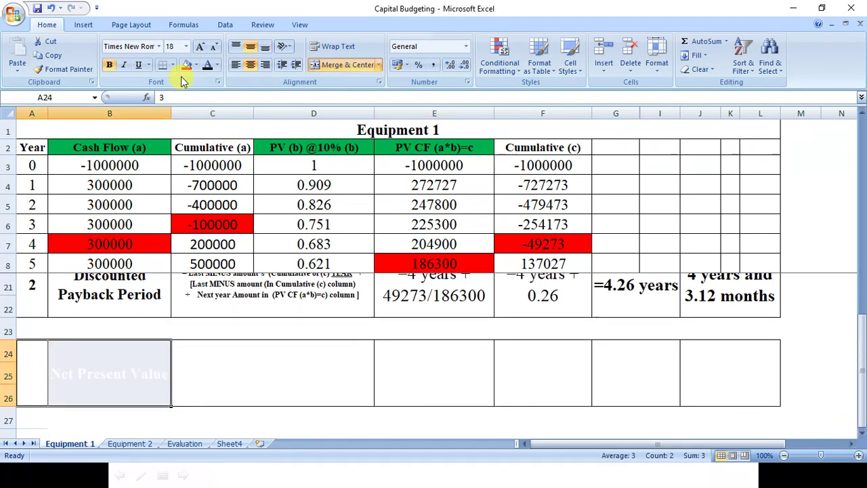
left_click(208, 64)
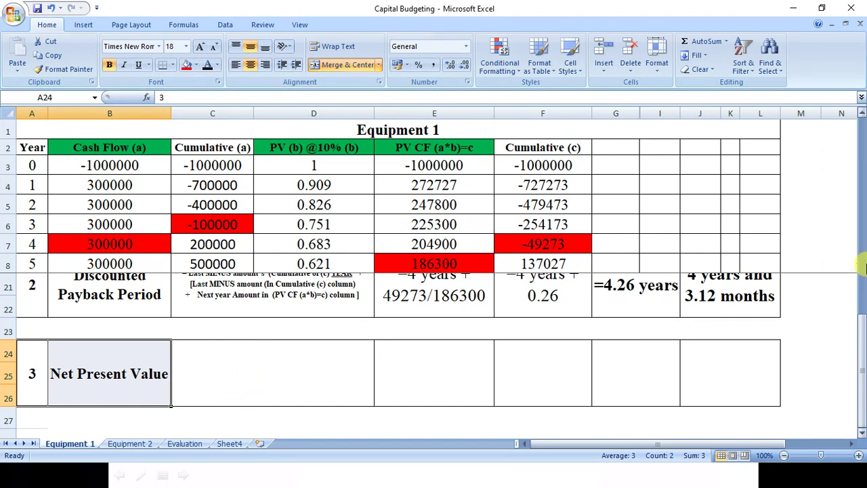
Step: Set the font colour of the Total PV of Cash inflow label and sum in C9:E9 to black
left_click_drag(859, 350, 859, 203)
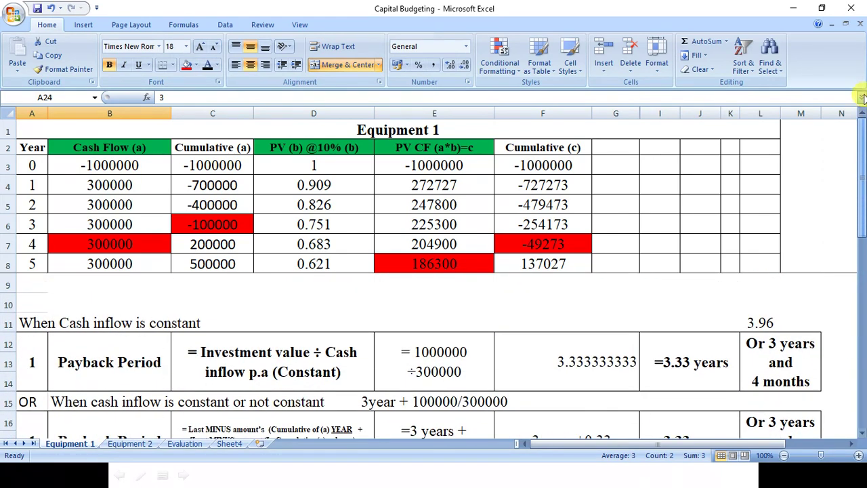
left_click(440, 147)
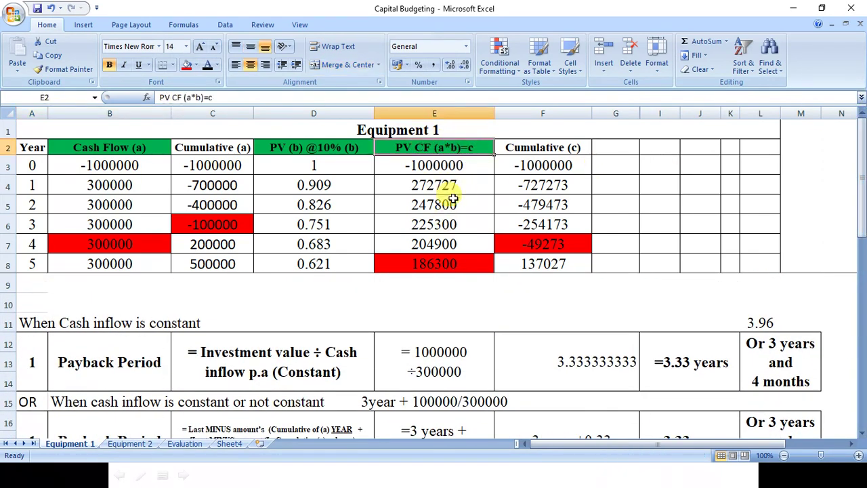
left_click_drag(434, 166, 441, 246)
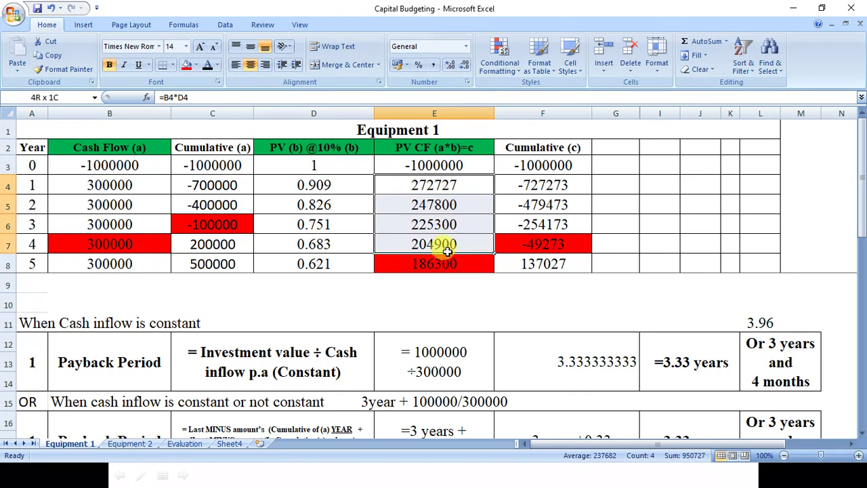
left_click(429, 165)
left_click(400, 283)
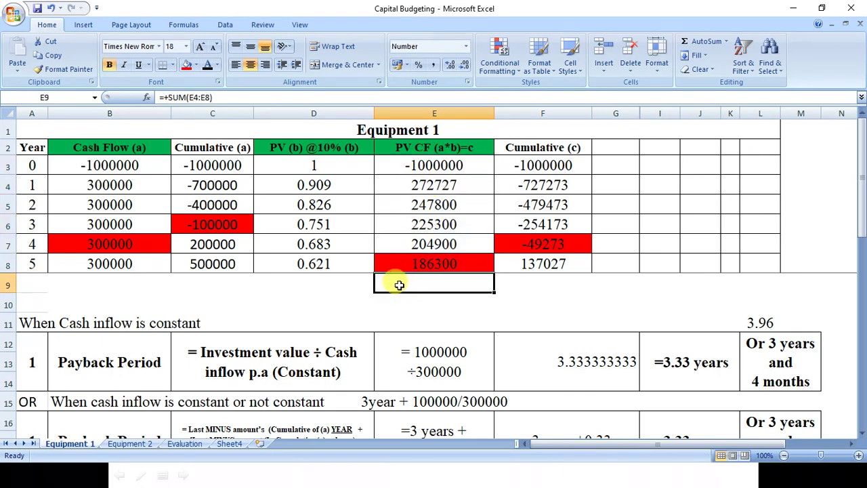
left_click_drag(301, 285, 412, 280)
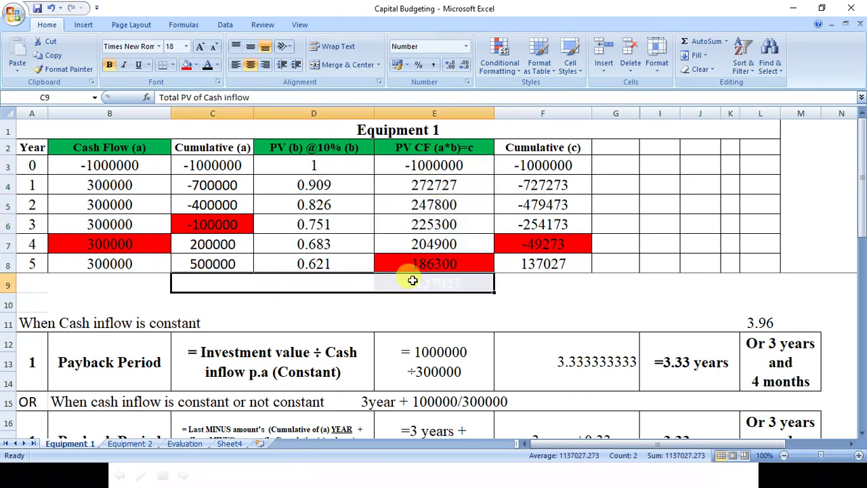
left_click(208, 65)
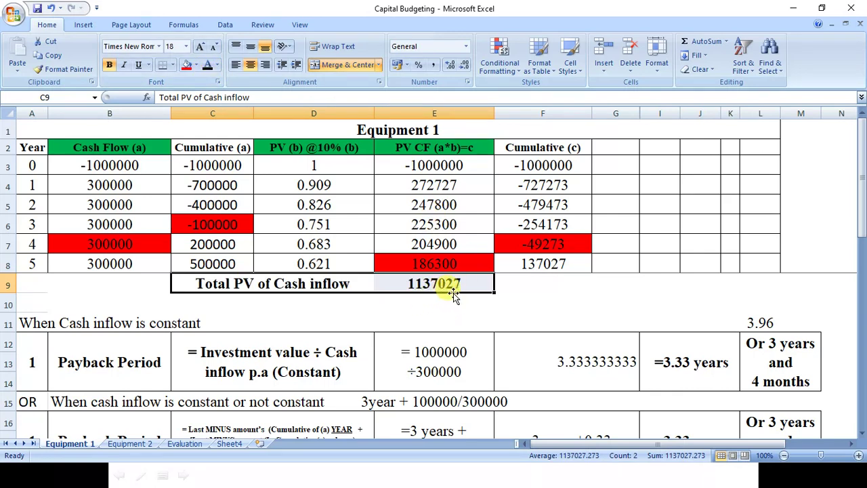
Step: Set the font colour of the net present value formula description in C24 to black
left_click_drag(437, 184, 449, 264)
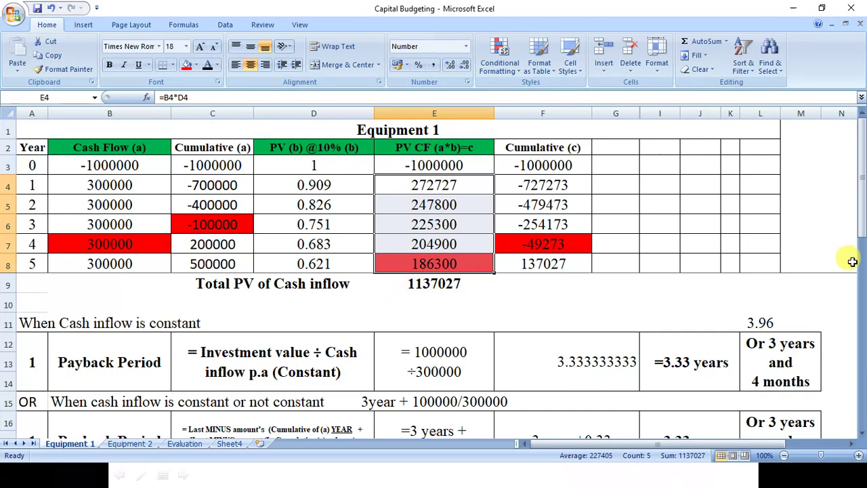
scroll(849, 257, "down", 4)
left_click(178, 400)
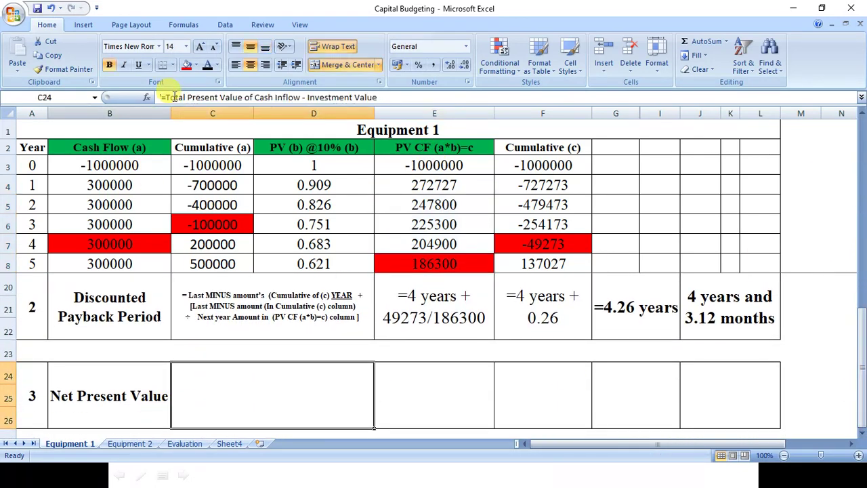
left_click(205, 65)
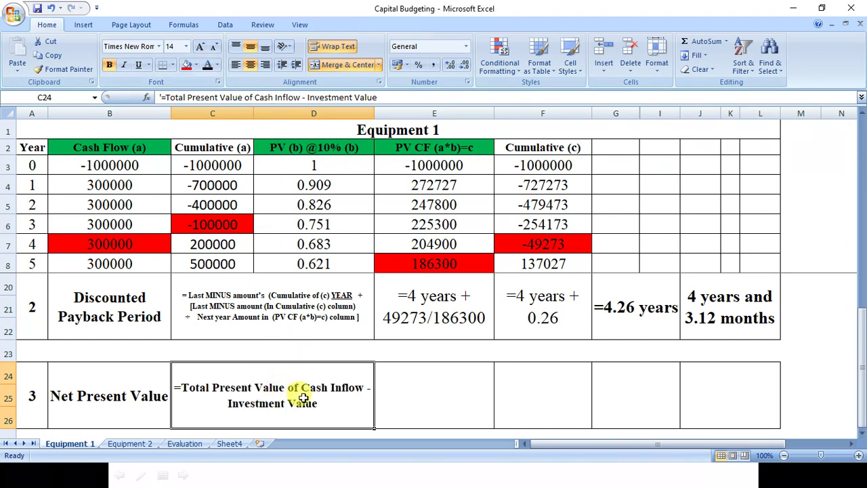
Step: Examine the Total Present Value of Cash Inflow and Investment Value terms within the formula text in C24
double_click(365, 384)
left_click_drag(366, 384, 180, 388)
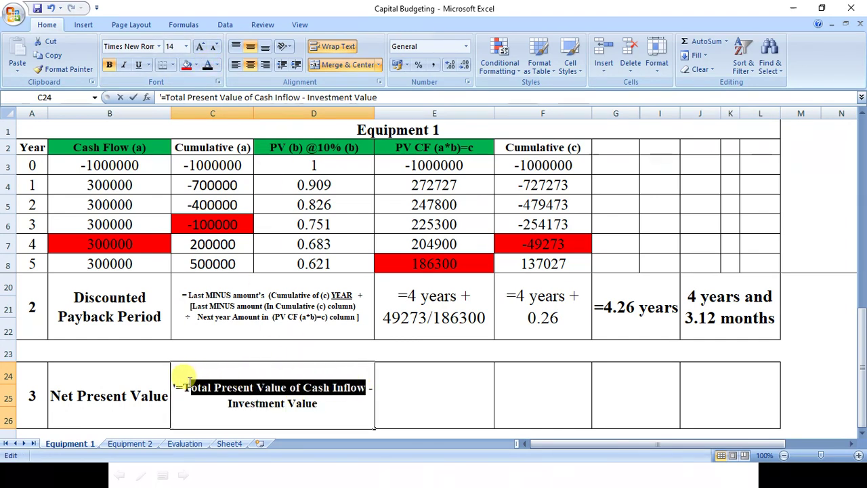
left_click(253, 405)
left_click_drag(253, 405, 362, 393)
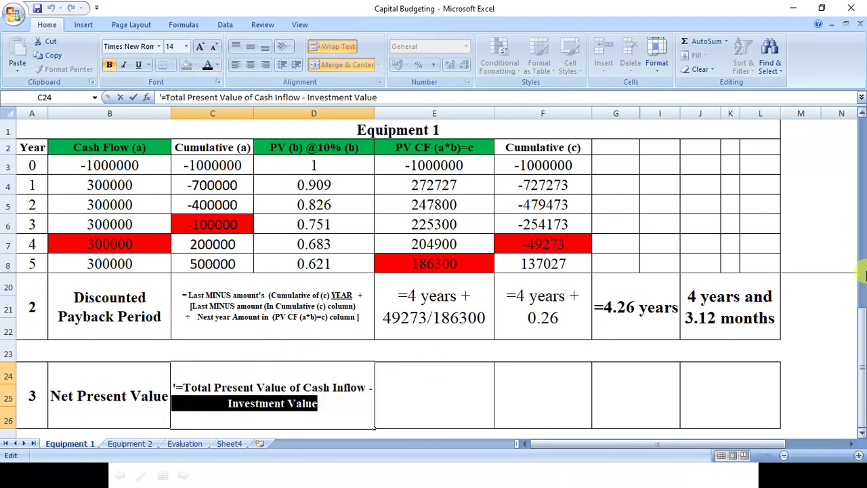
Step: Check the Total PV of Cash inflow sum in E9
left_click_drag(862, 343, 861, 196)
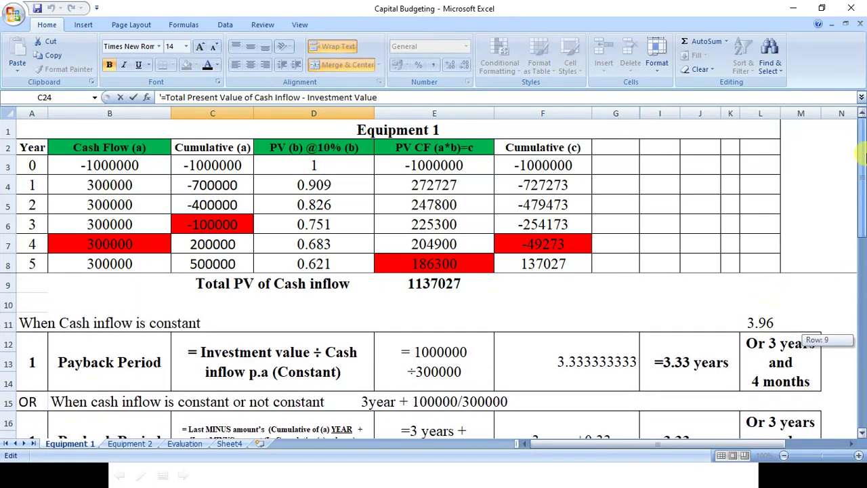
left_click(431, 292)
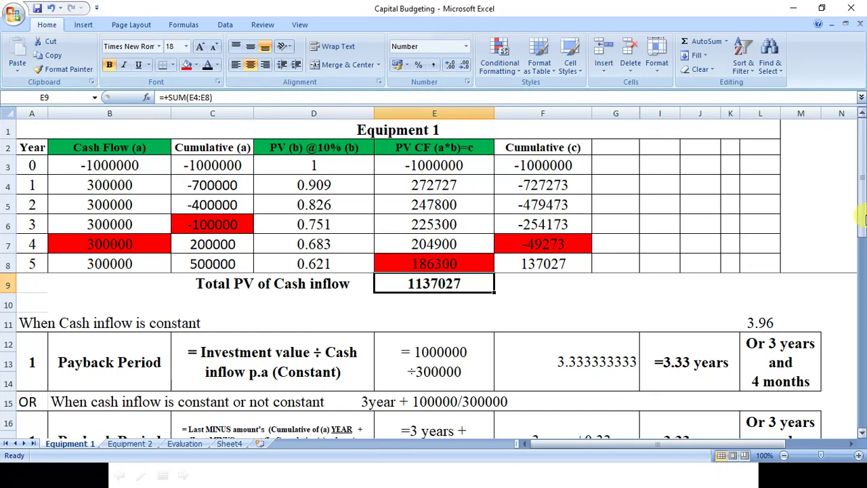
scroll(823, 333, "down", 2)
scroll(668, 357, "up", 2)
Step: Set the font colour of the net present value calculation in E24 to black
left_click(318, 370)
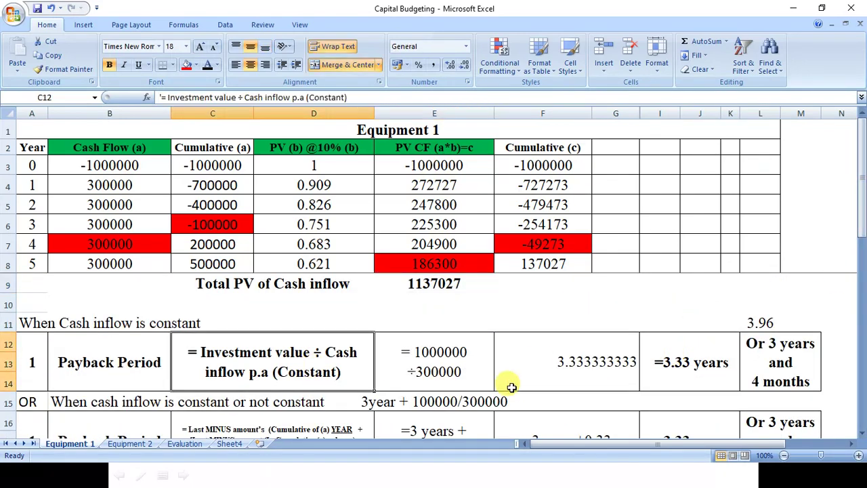
key("Down")
key("Down")
key("Down")
key("Down")
key("Down")
key("Down")
key("Down")
key("Down")
key("Down")
key("Down")
key("Down")
key("Down")
key("Down")
key("Down")
key("Down")
key("Down")
key("Down")
key("Up")
key("Up")
key("Up")
key("Up")
key("Up")
key("Up")
key("Up")
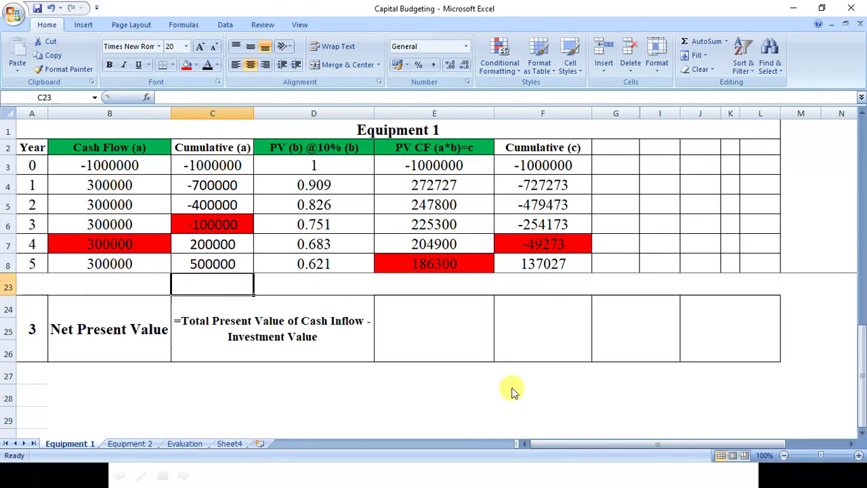
key("Right")
key("Down")
key("Down")
key("Down")
scroll(512, 387, "down", 1)
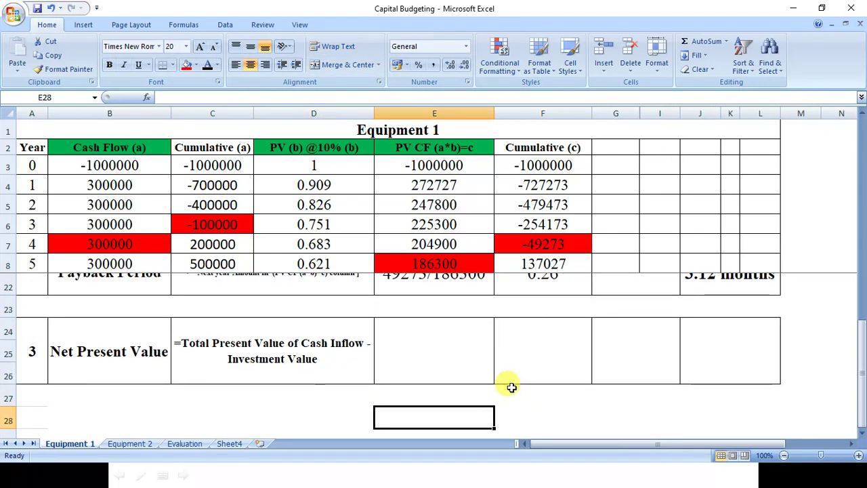
key("Up")
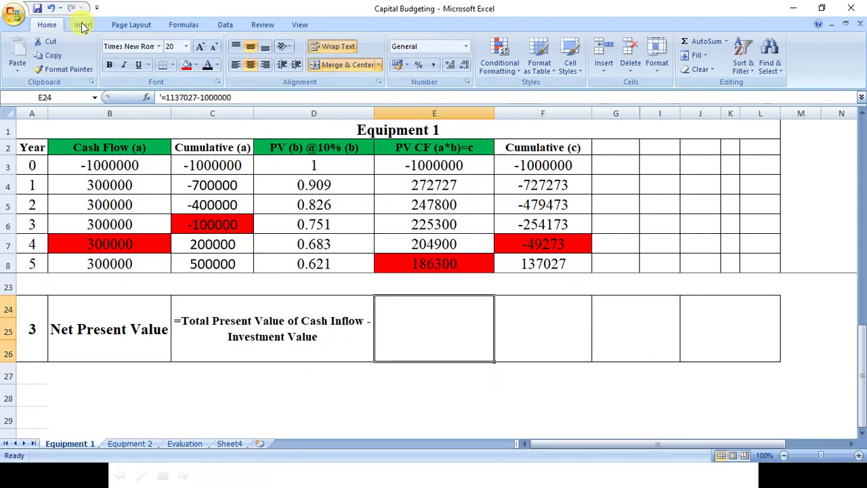
left_click(206, 65)
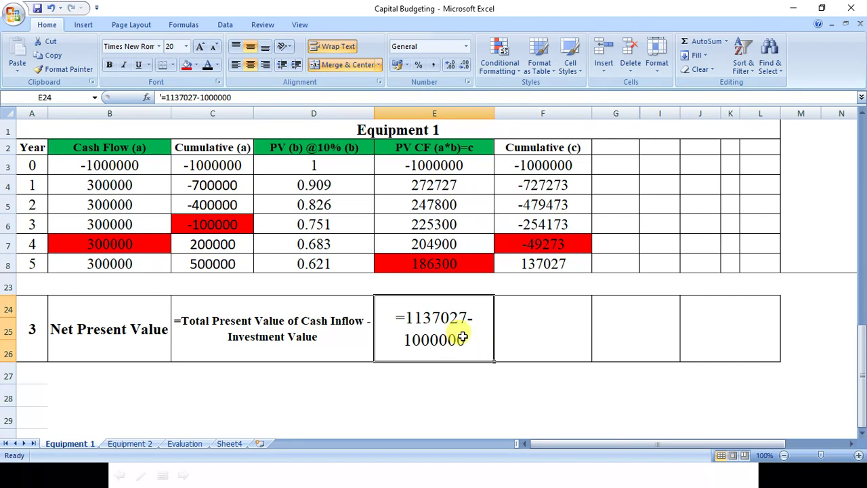
Step: Set the font colour of the net present value result in F24 to black
left_click(502, 338)
left_click(214, 68)
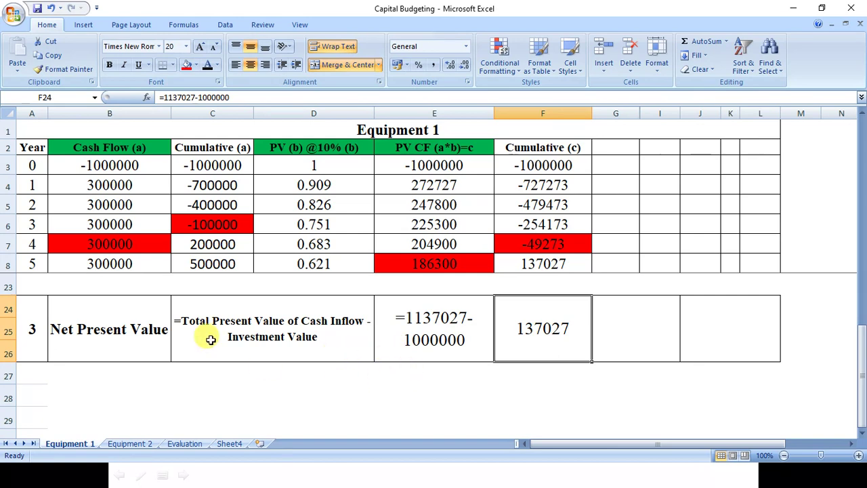
left_click(101, 312)
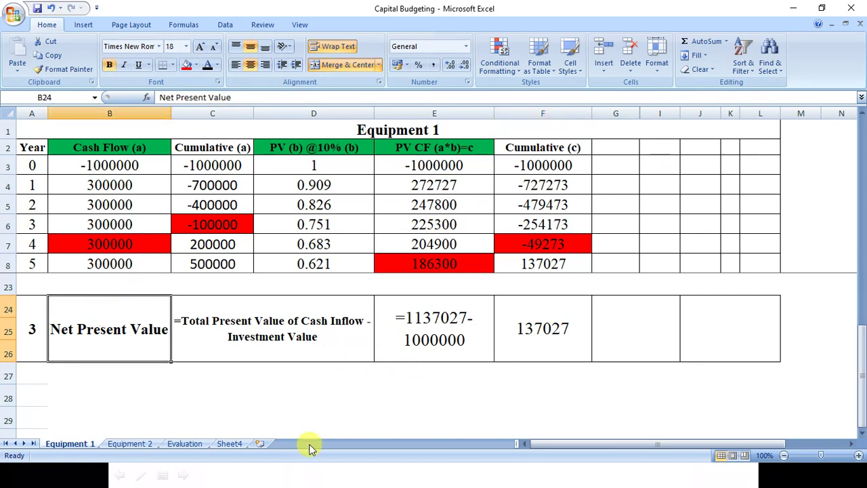
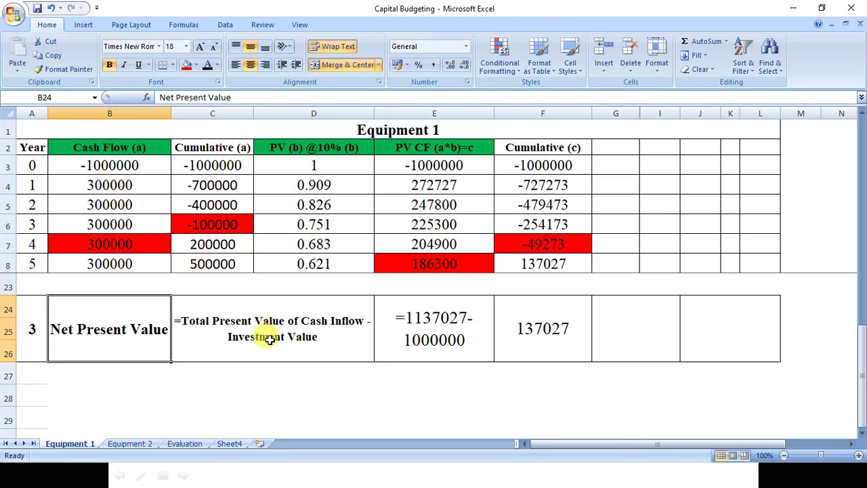
Step: Open the Equipment 2 sheet and set the font colour of its title in A1 to black
left_click(142, 447)
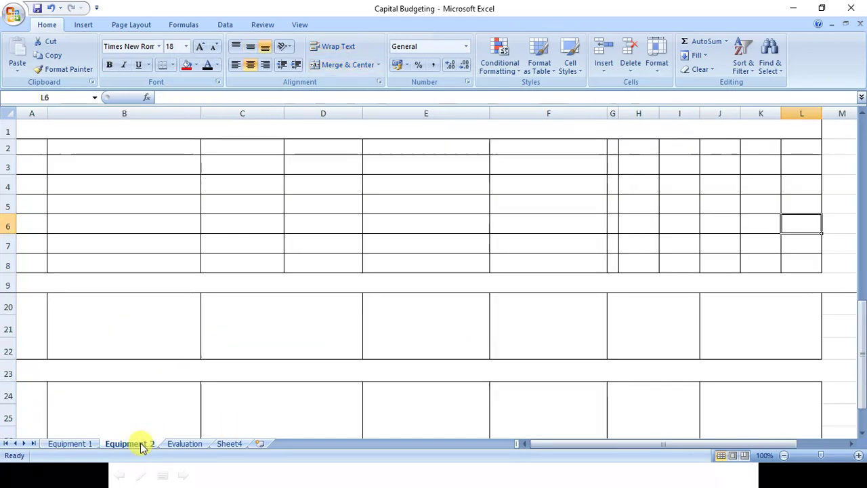
left_click(169, 130)
left_click(208, 67)
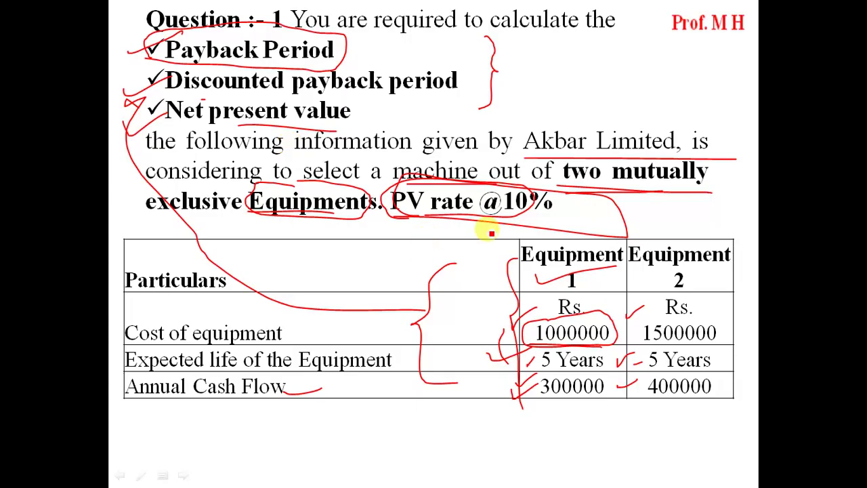
Step: On the question slide, mark Equipment 2's cost, expected life and annual cash flow with the pen
mouse_move(641, 323)
left_mouse_down()
mouse_move(702, 345)
mouse_move(630, 325)
left_mouse_up()
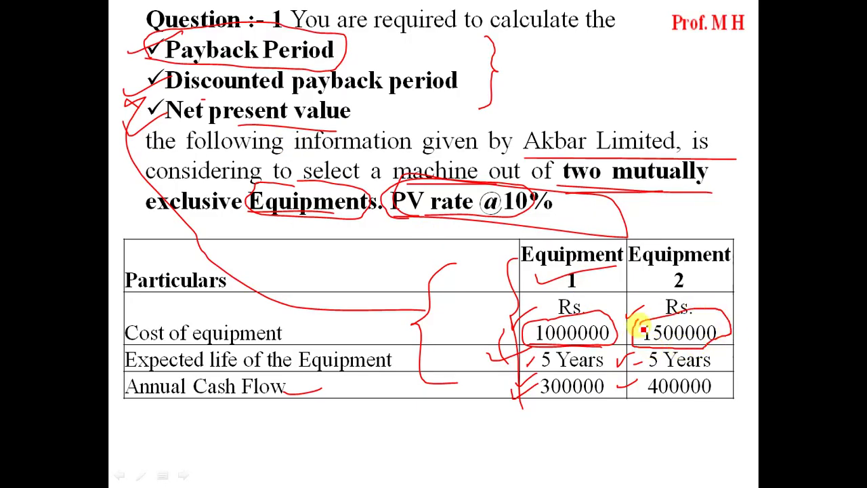
left_click_drag(622, 356, 649, 353)
left_click_drag(633, 388, 671, 370)
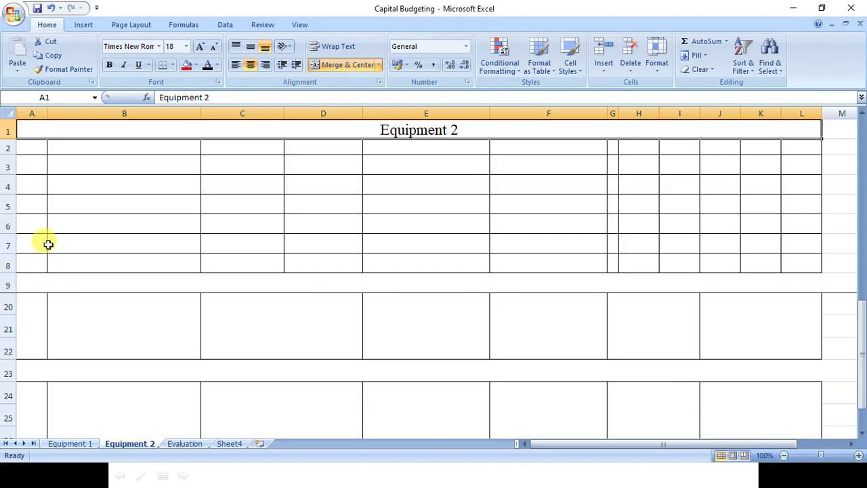
Step: On the Equipment 2 sheet, set the font colour of the Year heading and years 0 to 5 in A2:A8 to black
left_click(29, 147)
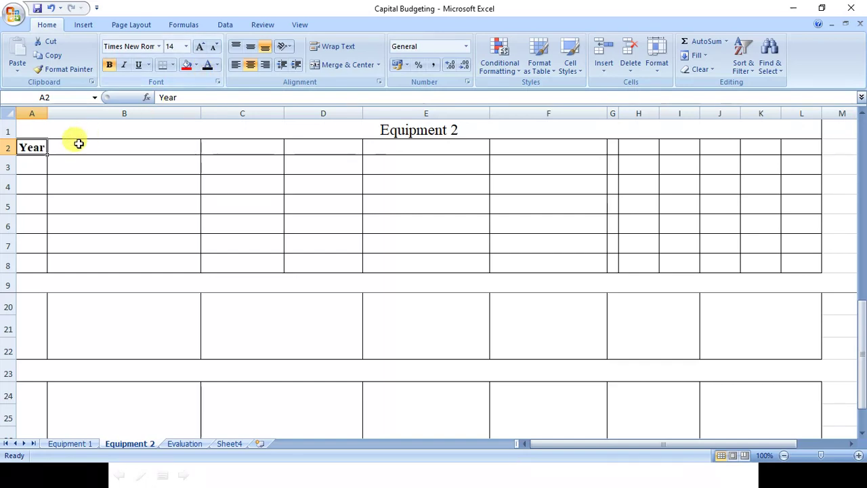
left_click(34, 163)
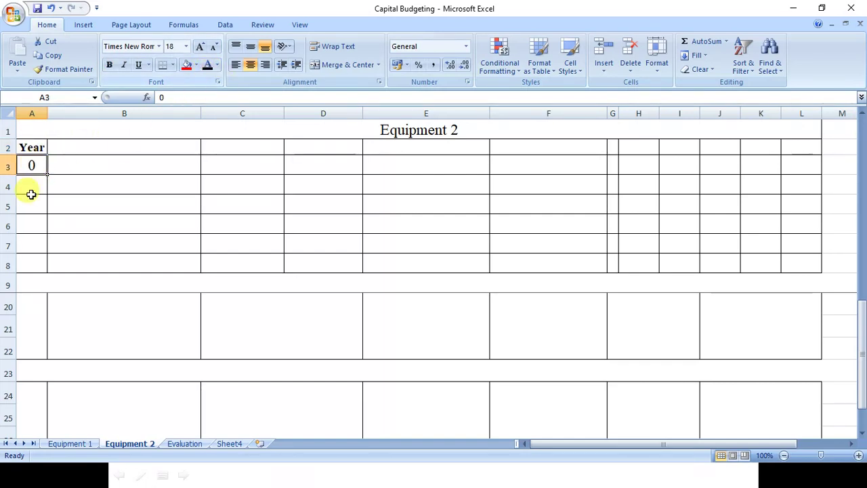
left_click_drag(32, 194, 31, 263)
left_click(207, 66)
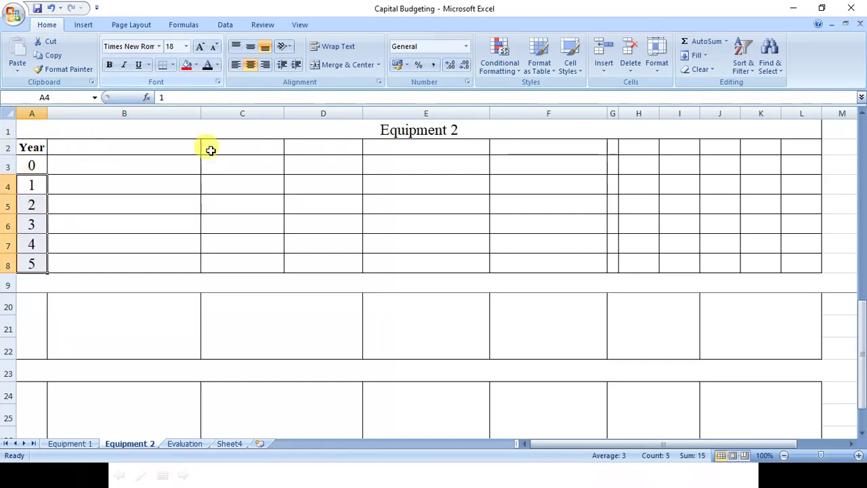
Step: Consult Equipment 2's annual cash flow on the slide and set the font colour of the Cash Flow (a) heading in B2 to black
left_click(88, 146)
key("alt+Tab")
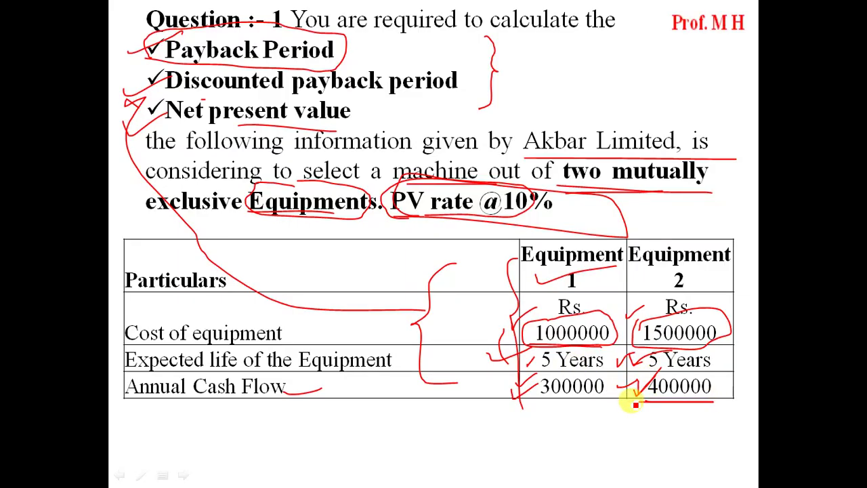
key("alt+Tab")
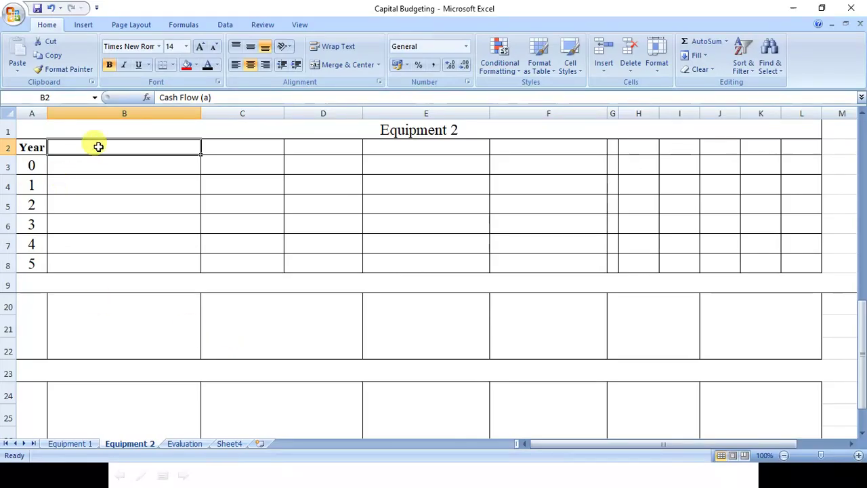
left_click(209, 65)
Step: Consult Equipment 2's cost on the slide and set the font colour of the cash flow values in B3:B8 to black
left_click(93, 166)
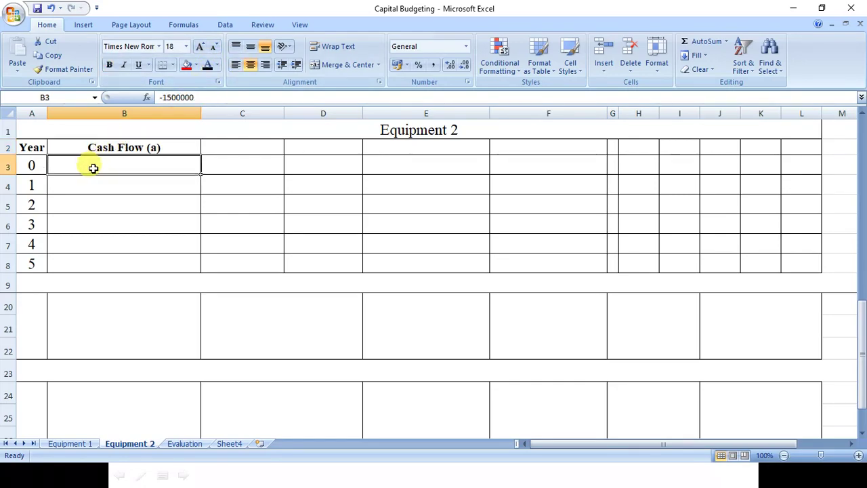
key("alt+Tab")
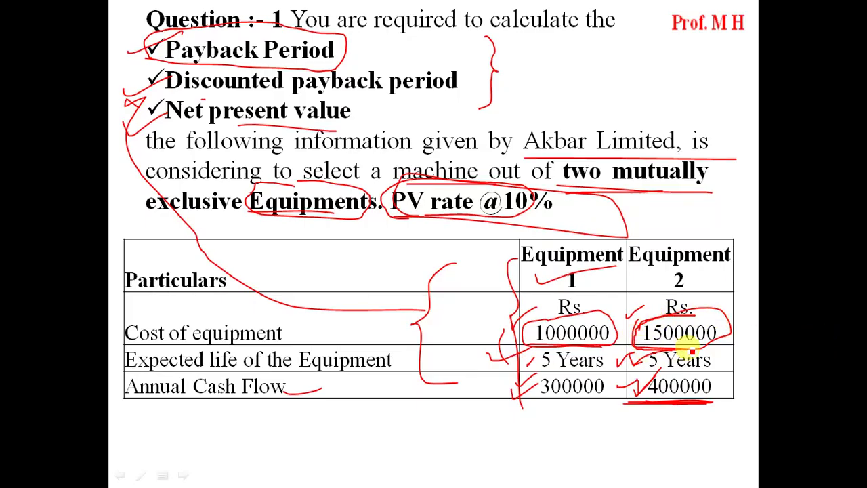
key("alt+Tab")
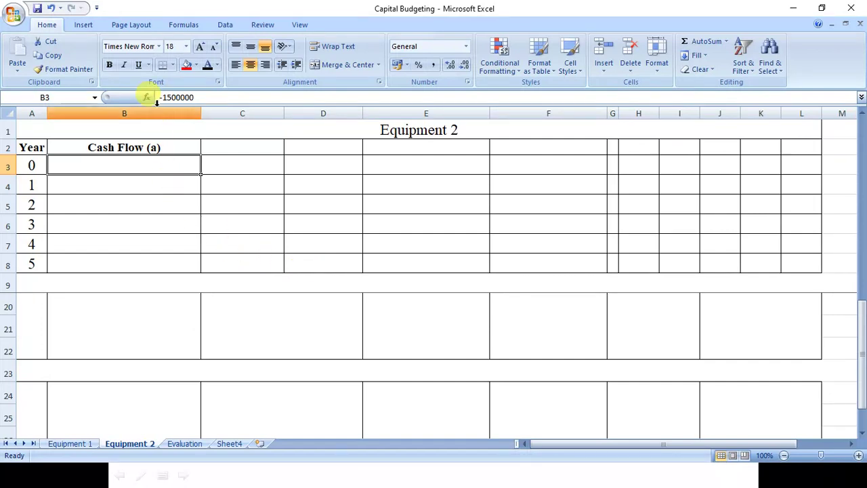
left_click_drag(135, 183, 130, 261)
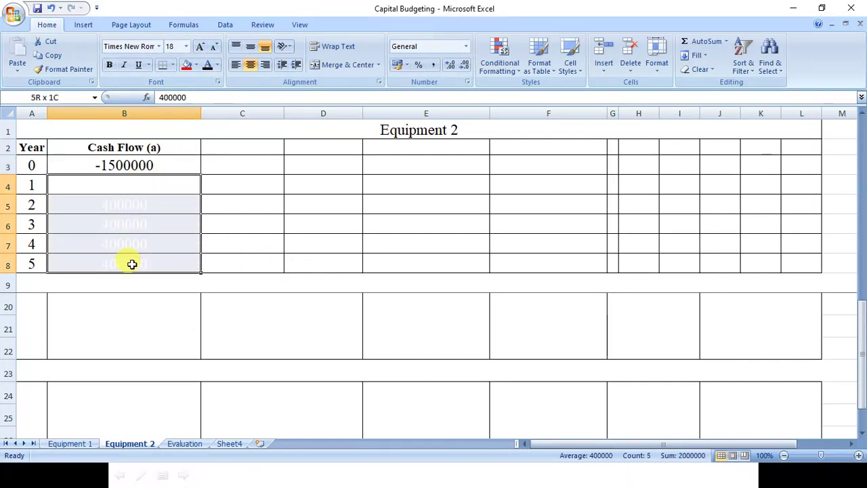
left_click(207, 65)
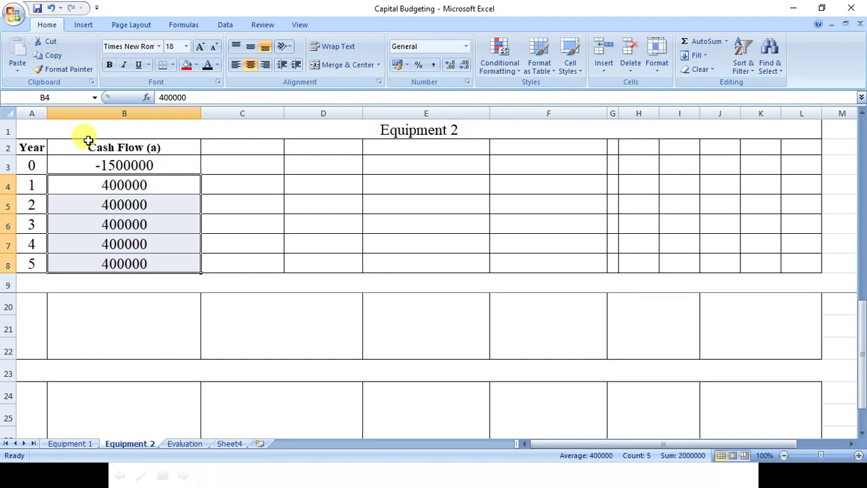
left_click_drag(30, 143, 120, 262)
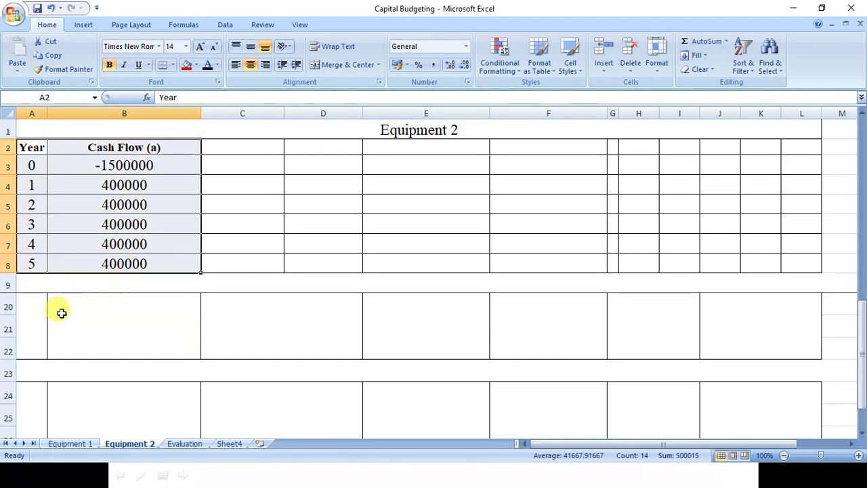
left_click_drag(60, 310, 88, 332)
key("ctrl+z")
key("ctrl+z")
key("ctrl+z")
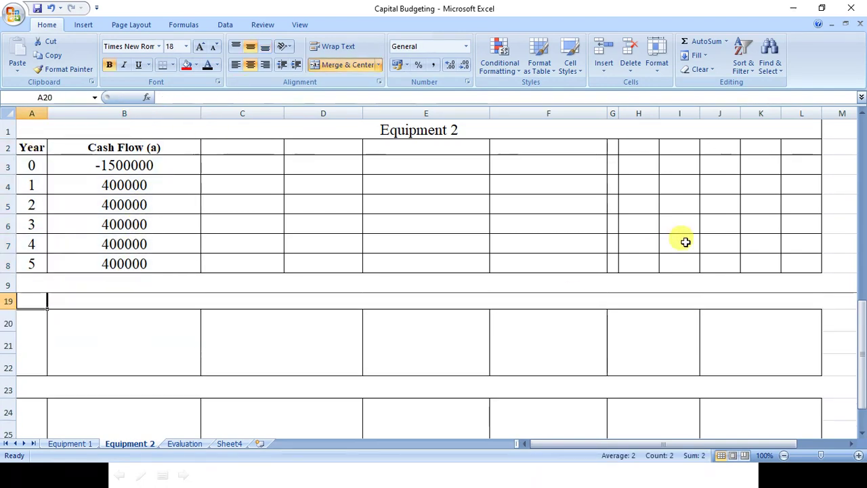
Step: Set both the fill and the font colour of the blue payback result cell L12 to white
key("Up")
key("Up")
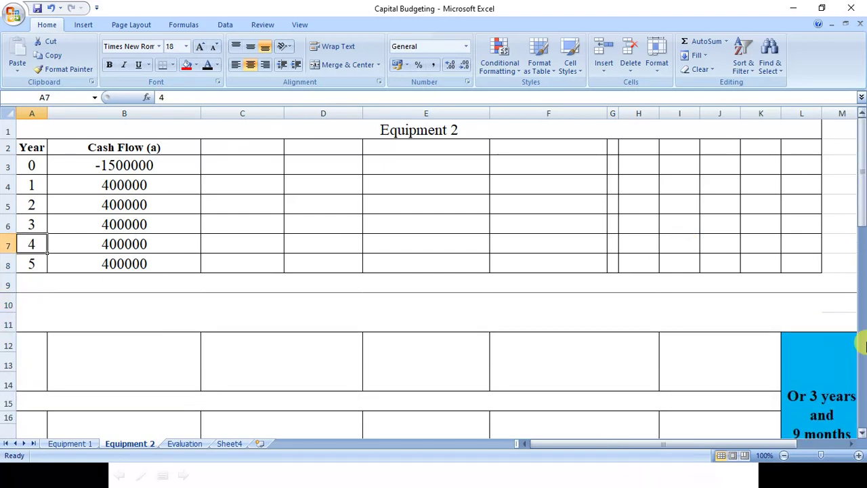
scroll(864, 345, "down", 2)
left_click(826, 323)
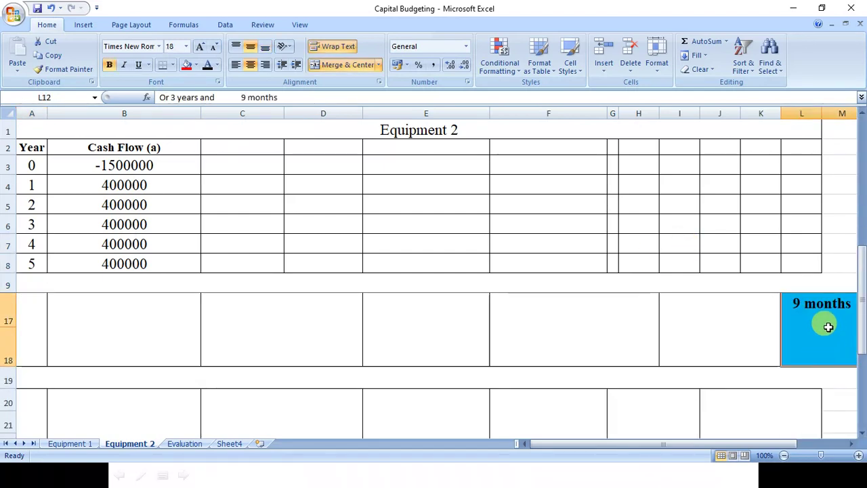
left_click(195, 65)
left_click(193, 91)
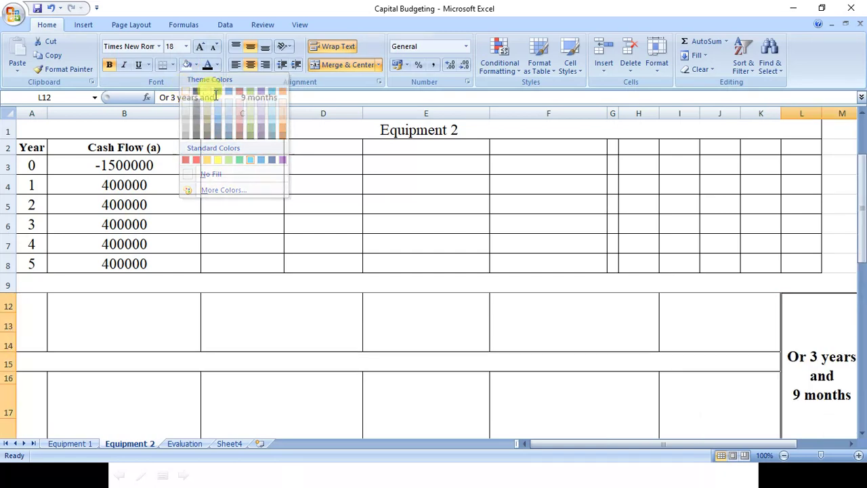
left_click(216, 65)
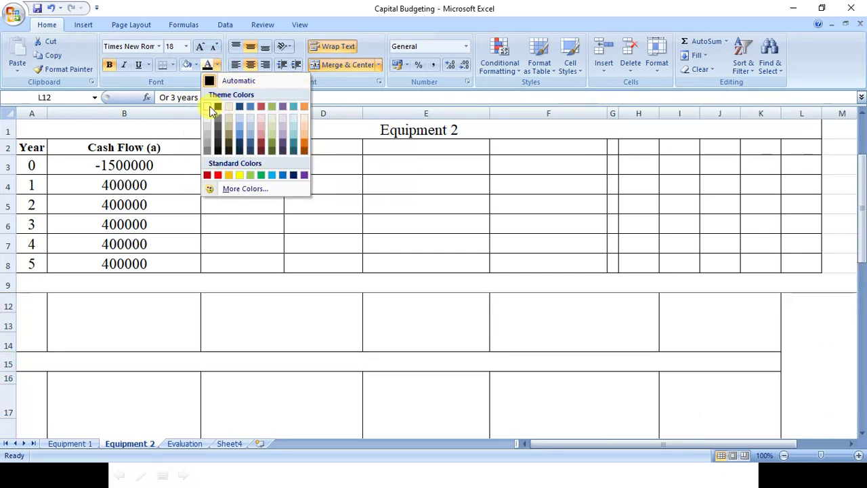
left_click(215, 106)
Step: Set the font colour of the number and Payback Period label in A12:B12 to black
left_click(38, 311)
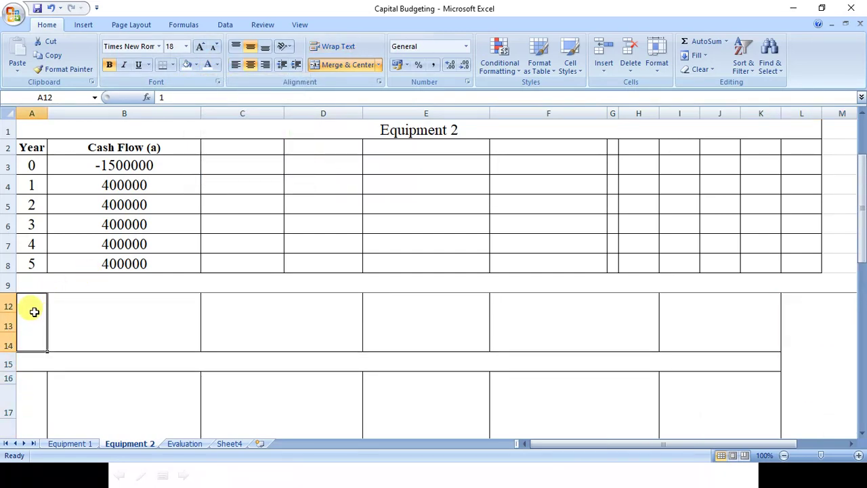
left_click_drag(34, 311, 61, 313)
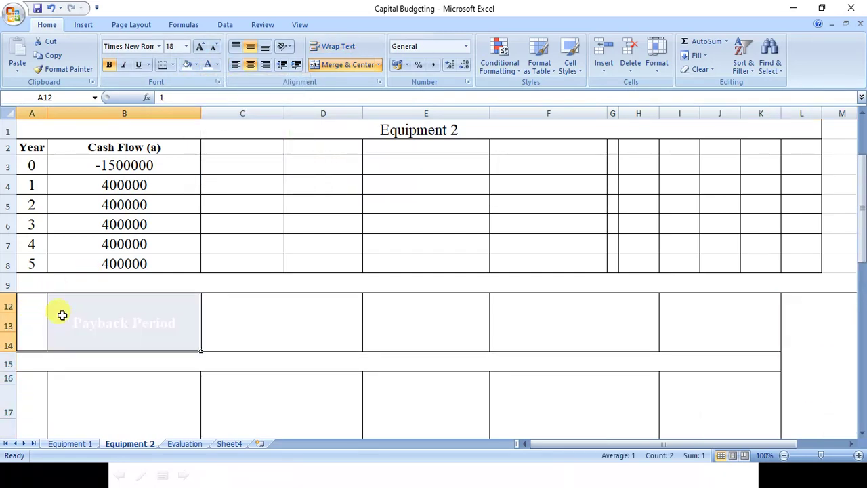
left_click(217, 68)
left_click(227, 77)
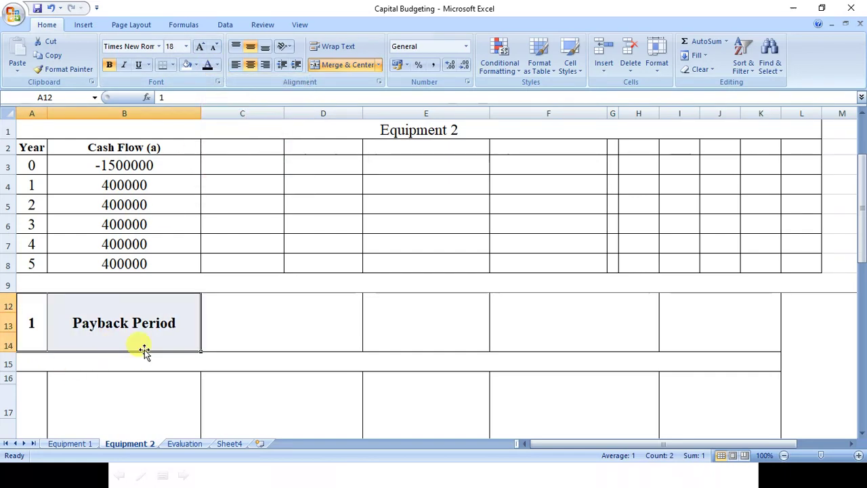
Step: Examine the yearly cash inflows in B4:B8 and the initial investment in B3
left_click(140, 184)
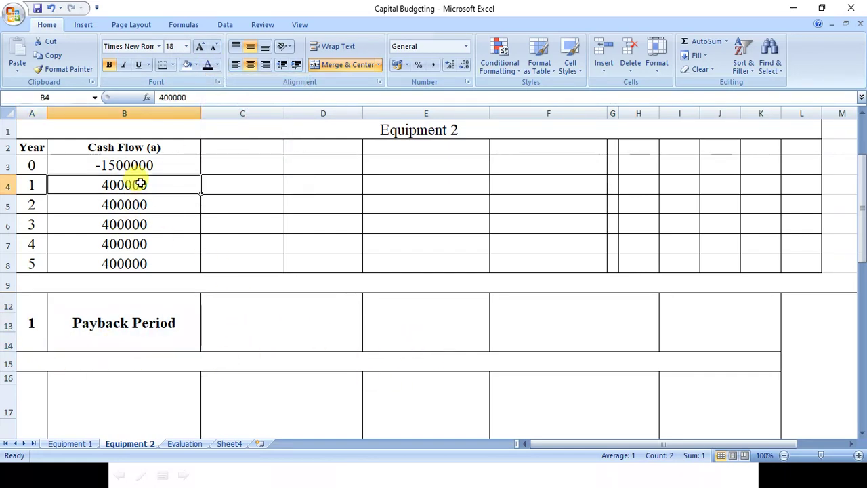
left_click_drag(140, 184, 139, 264)
left_click(141, 165)
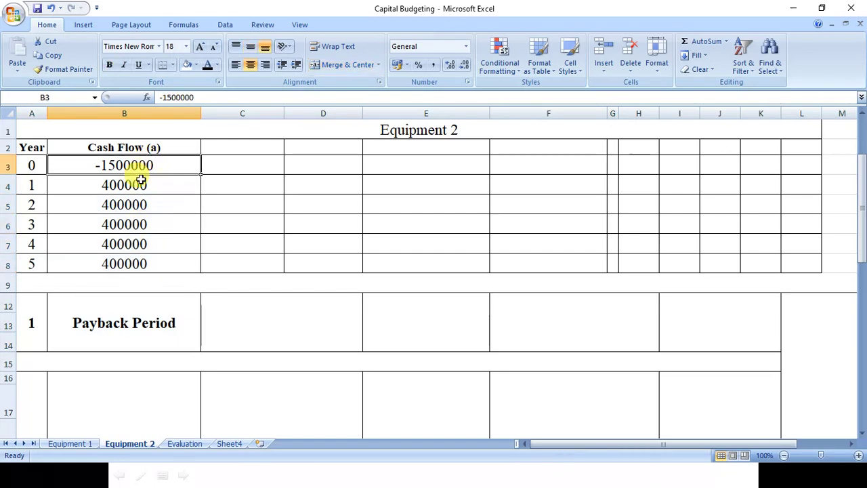
Step: Set the font colour of the payback formula text in C12 to black
left_click(140, 183)
left_click(251, 313)
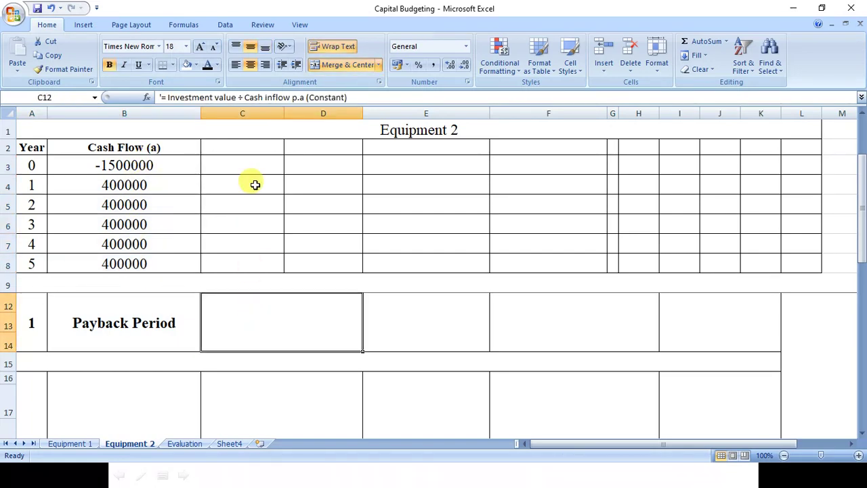
left_click(210, 65)
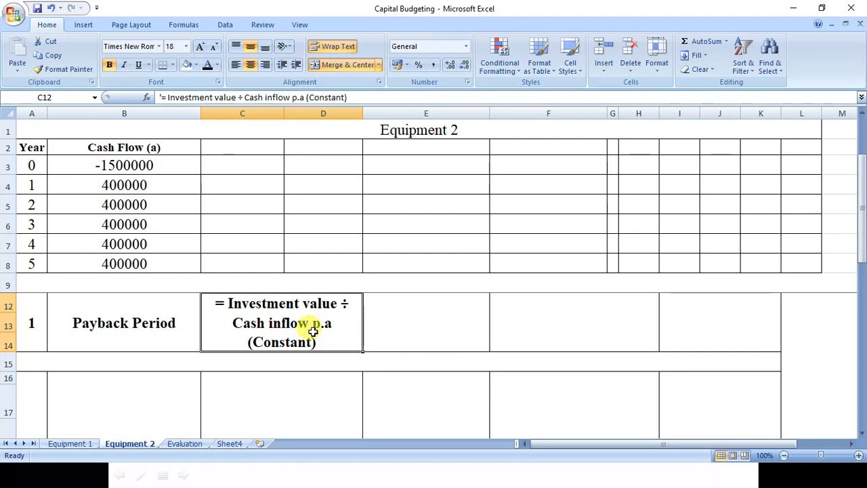
Step: Consult the investment and yearly inflow in B3:B4 and set the font colour of the worked division in E12 to black
left_click(393, 332)
left_click(136, 180)
left_click(126, 169)
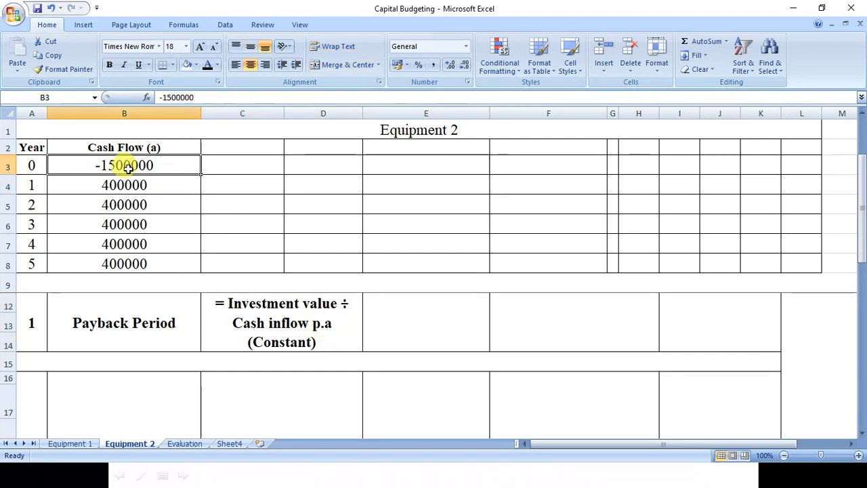
left_click(127, 179)
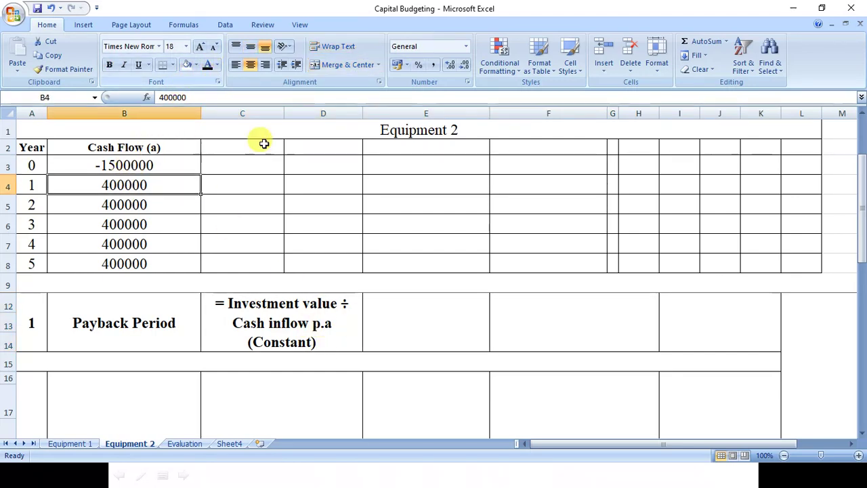
left_click(419, 316)
left_click(205, 66)
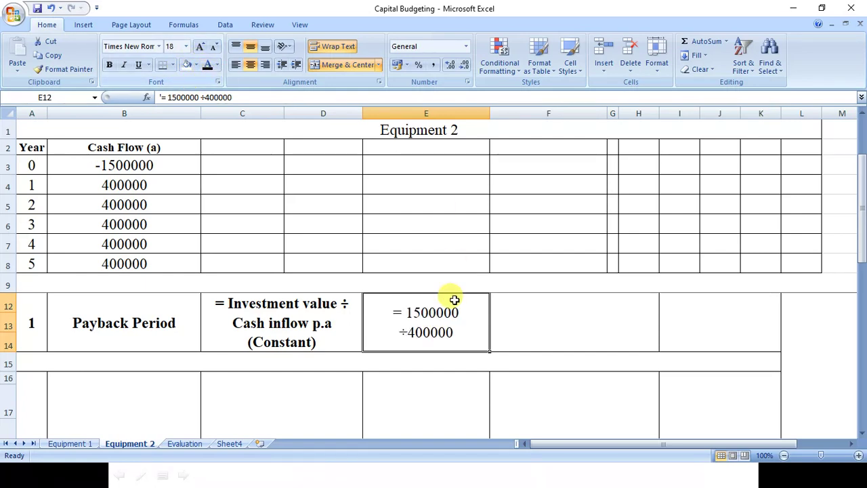
Step: Set the font colour of the payback results in F12, I12 and L12 to black
left_click(548, 323)
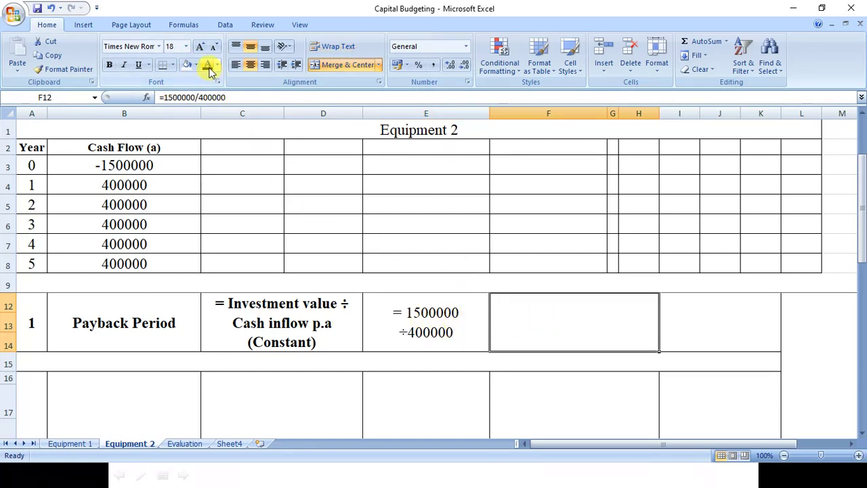
left_click(710, 312)
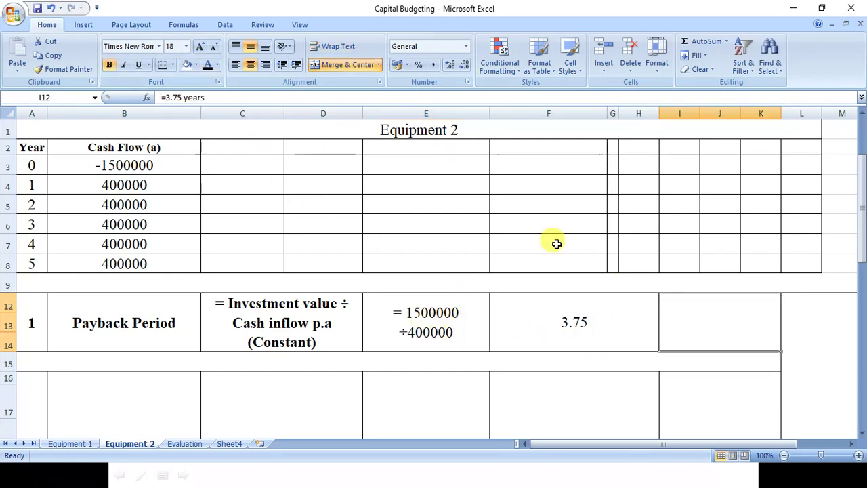
left_click(215, 65)
left_click(206, 65)
left_click(830, 364)
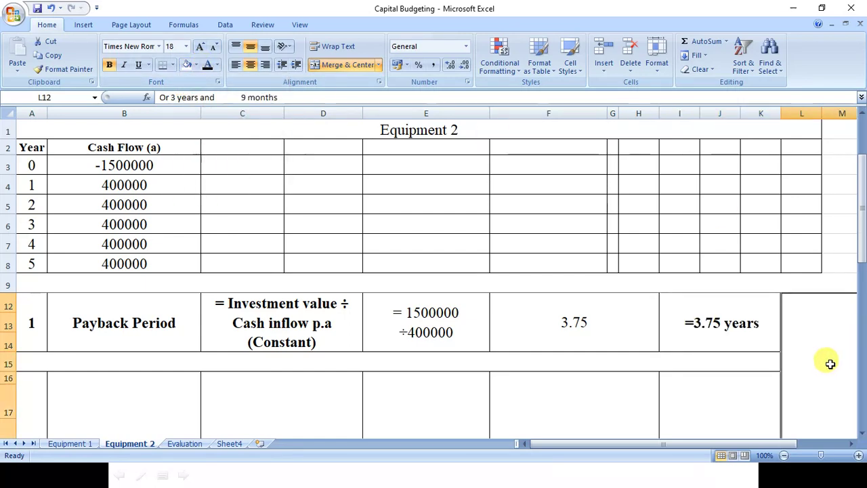
left_click(207, 66)
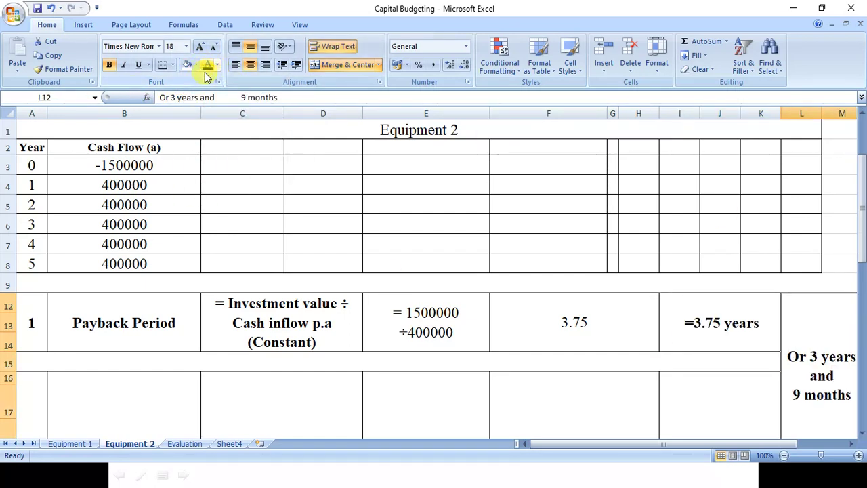
Step: Set the font colour of the months calculation in L9 to black and inspect its formula without altering it
left_click(717, 327)
left_click(745, 284)
left_click(719, 282)
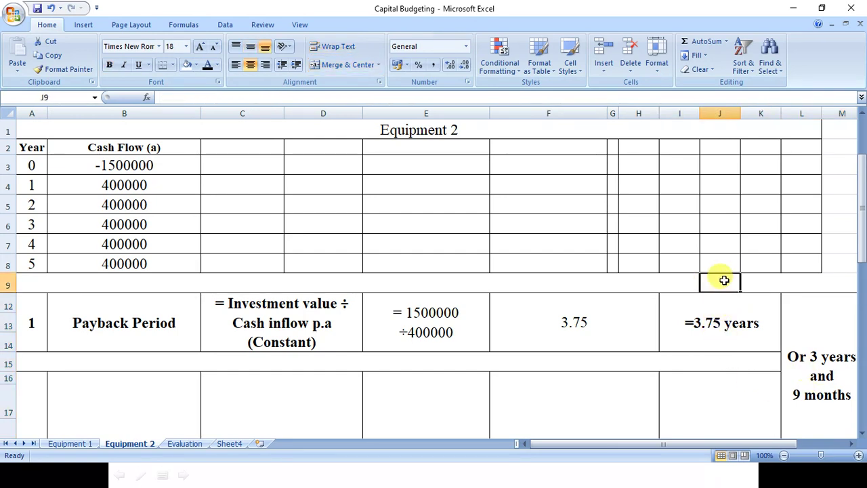
left_click(813, 280)
left_click(207, 65)
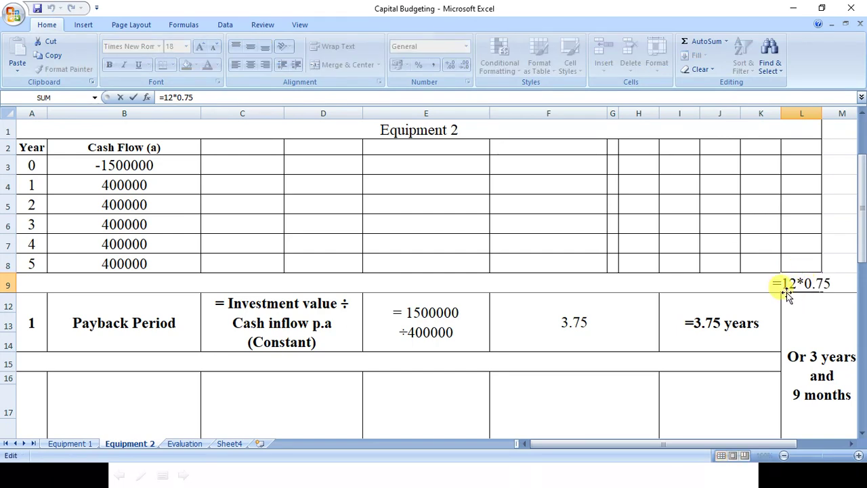
left_click(822, 397)
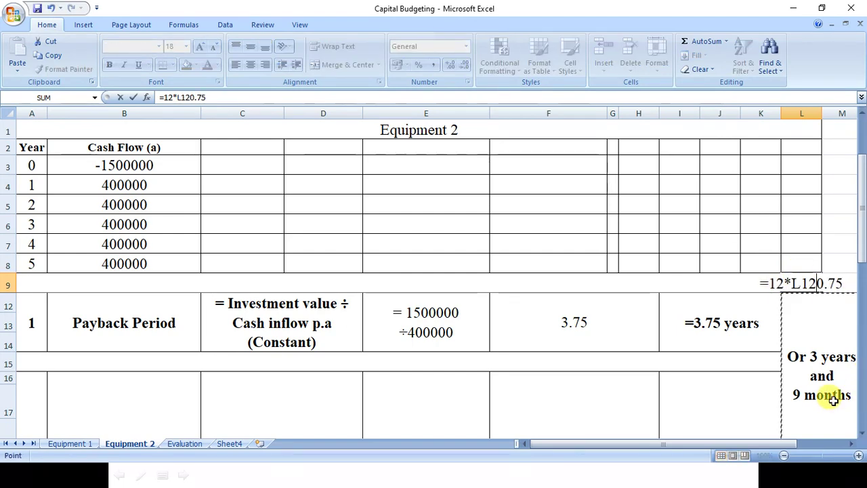
key("Escape")
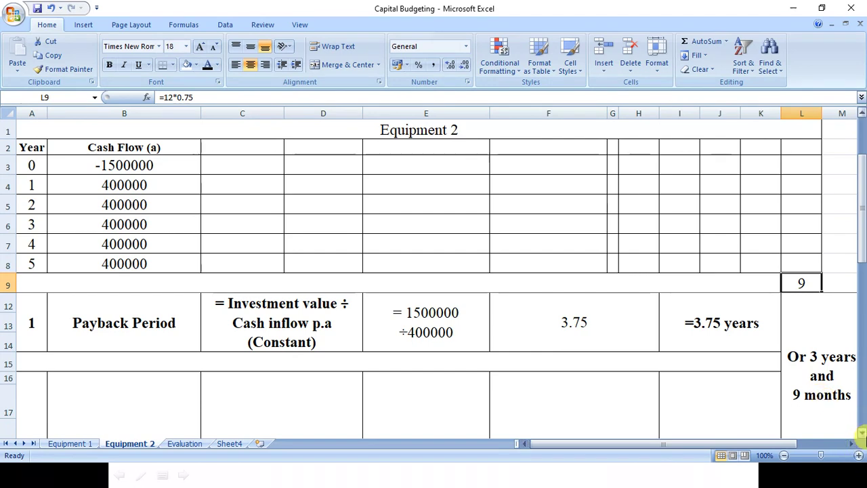
Step: Consult the yearly inflows in B4:B8 and set the font colour of the number and Payback Period label in A16:B16 to black
left_click(863, 434)
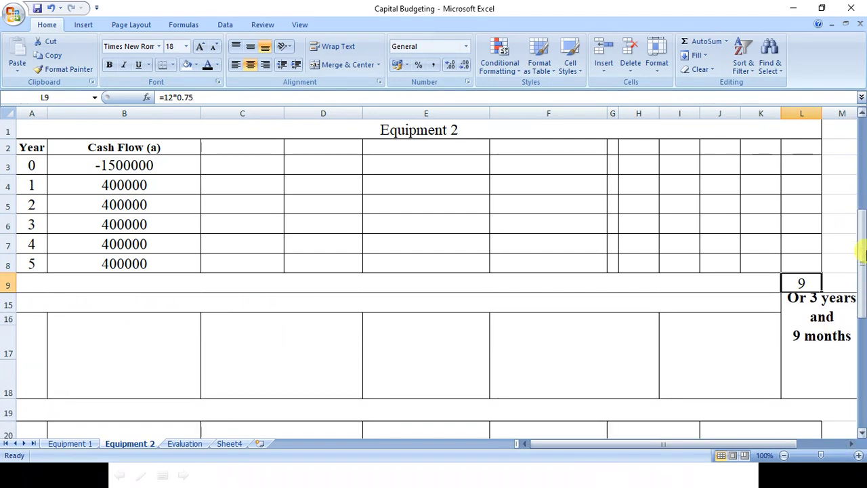
left_click_drag(863, 242, 863, 180)
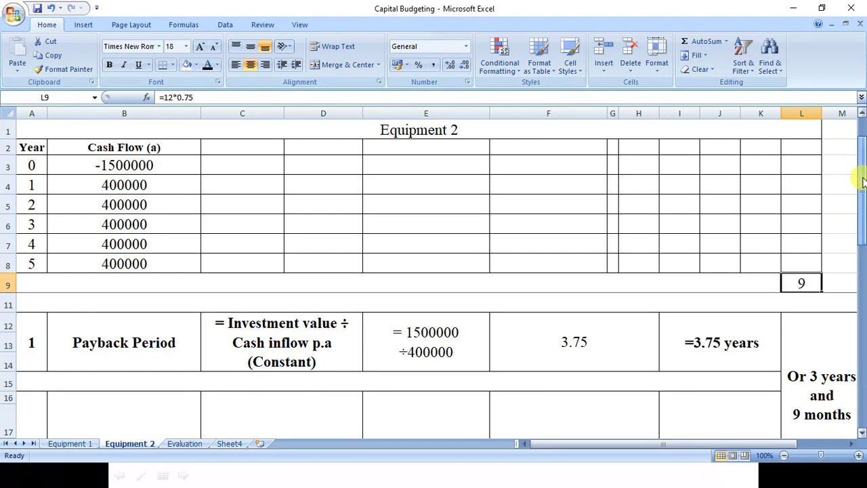
left_click_drag(91, 189, 107, 260)
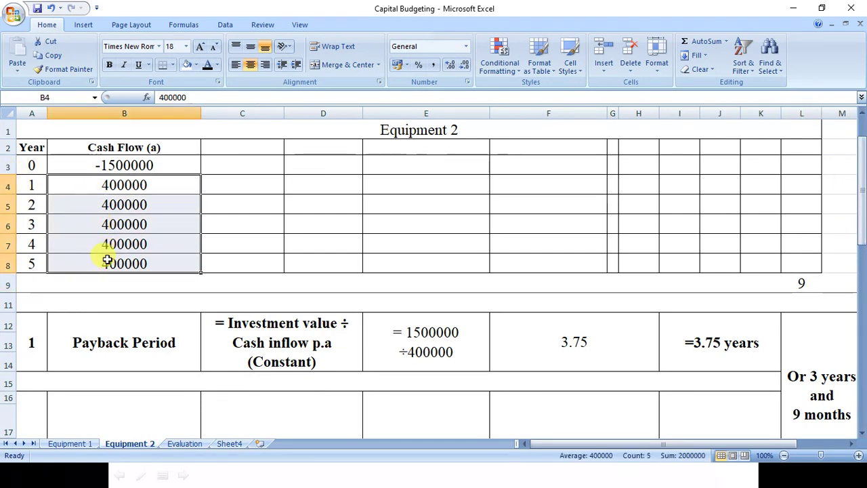
left_click_drag(863, 230, 862, 278)
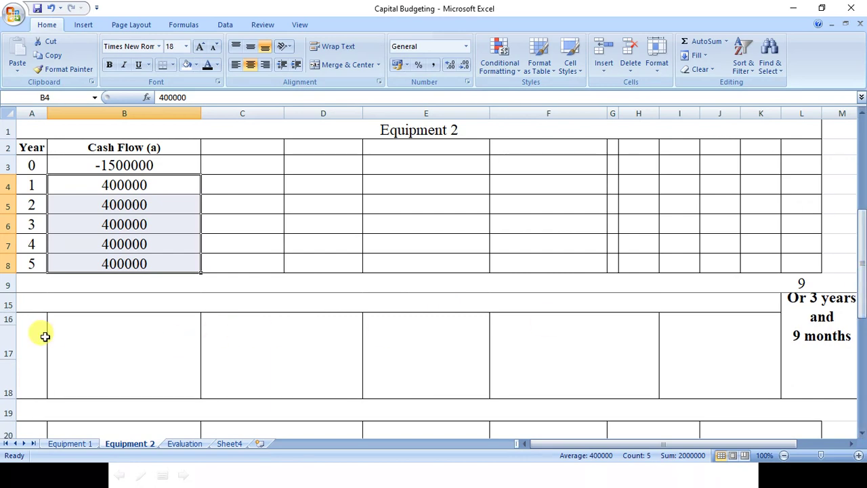
left_click_drag(42, 332, 82, 346)
left_click(207, 64)
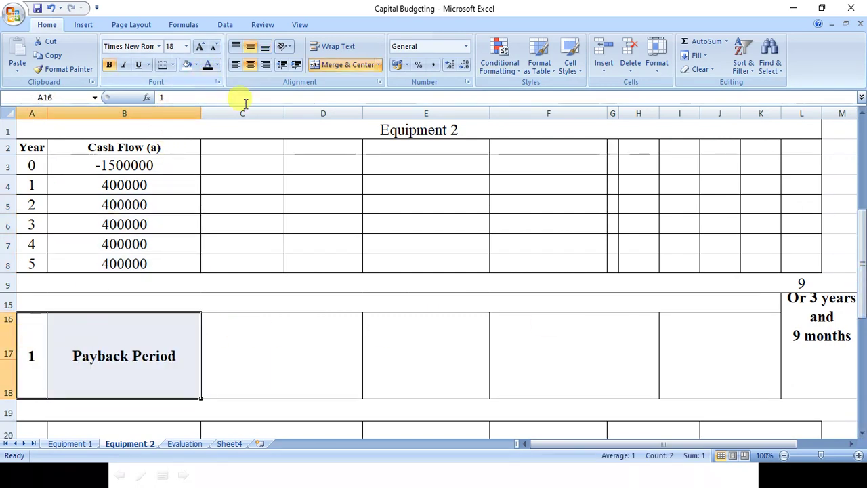
Step: Set the font colour of the Cumulative (a) heading in C2 and the Year 0 value in C3 to black
left_click(243, 146)
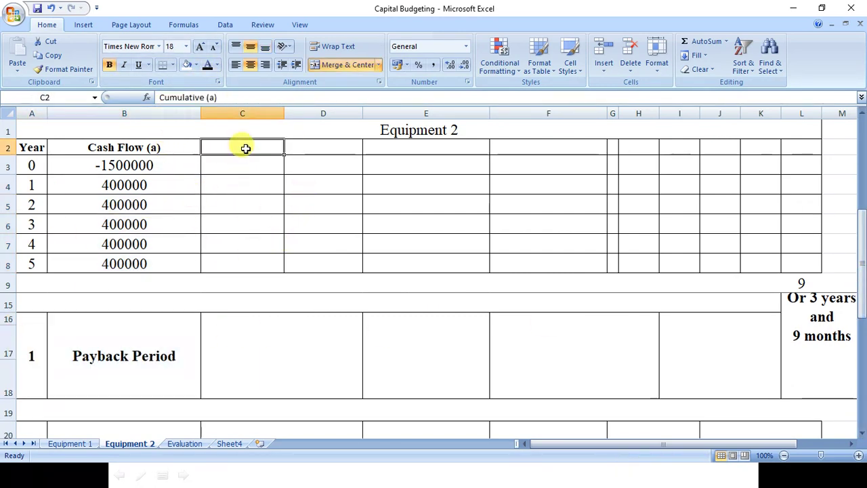
left_click(205, 66)
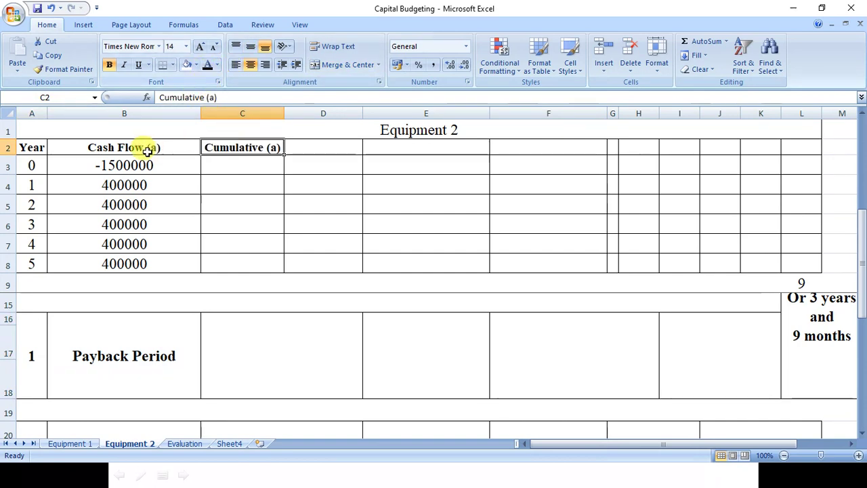
left_click(219, 166)
key("F4")
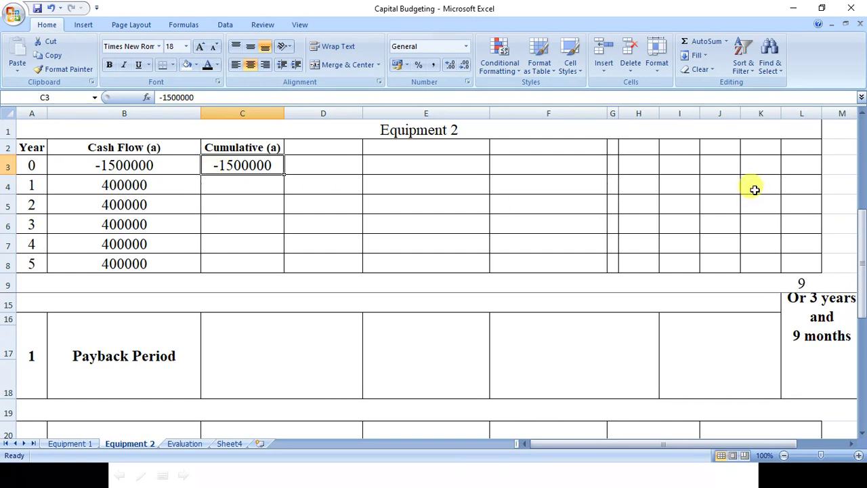
Step: Set the font colour of the Year 1 and Year 2 cumulative values in C4:C5 to black
left_click(179, 185)
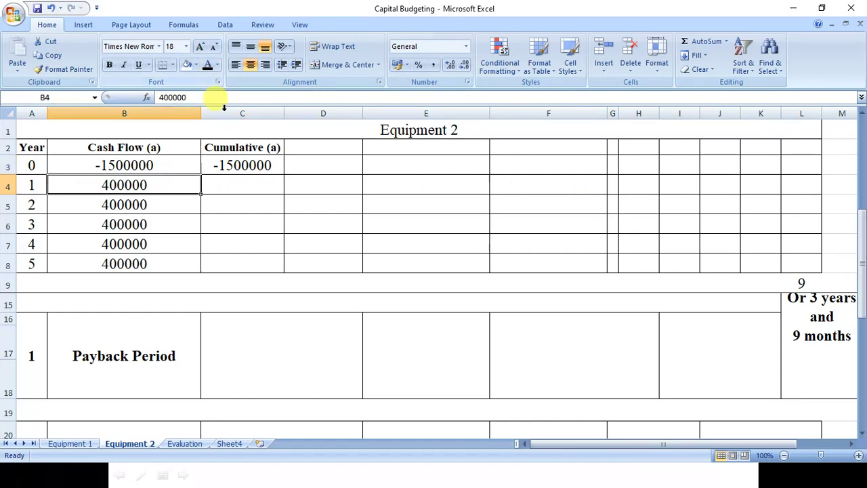
left_click(223, 177)
left_click(208, 64)
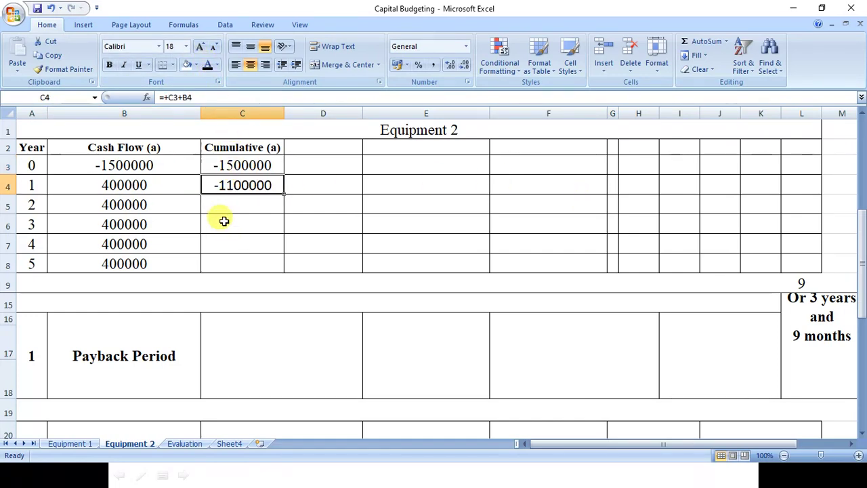
left_click(149, 203)
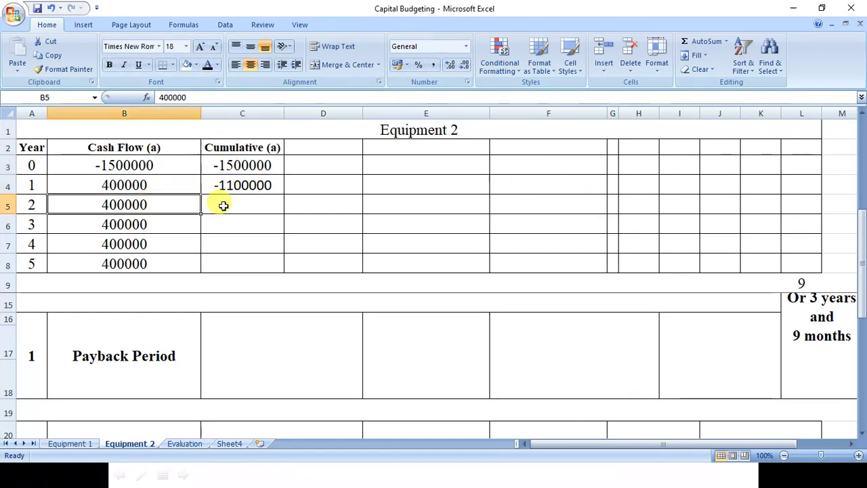
left_click(223, 204)
left_click(206, 68)
Step: Set the font colour of the Year 3 to Year 5 cumulative values in C6:C8 to black
left_click(239, 223)
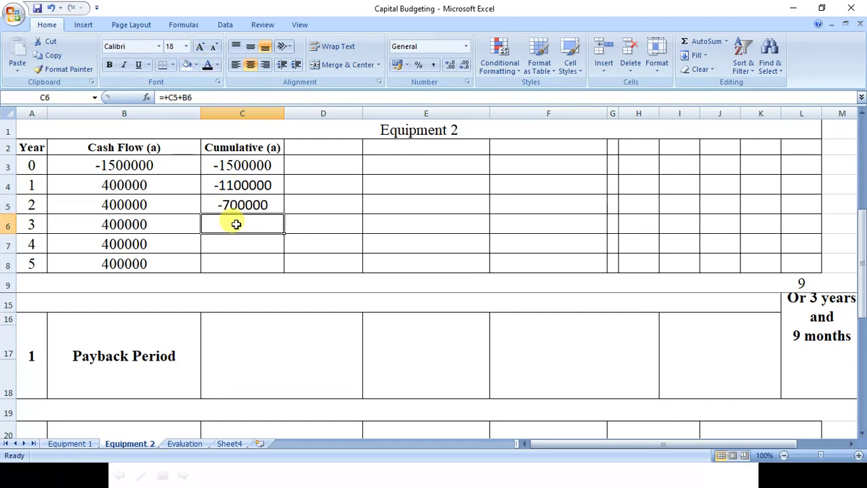
left_click(208, 65)
left_click(244, 246)
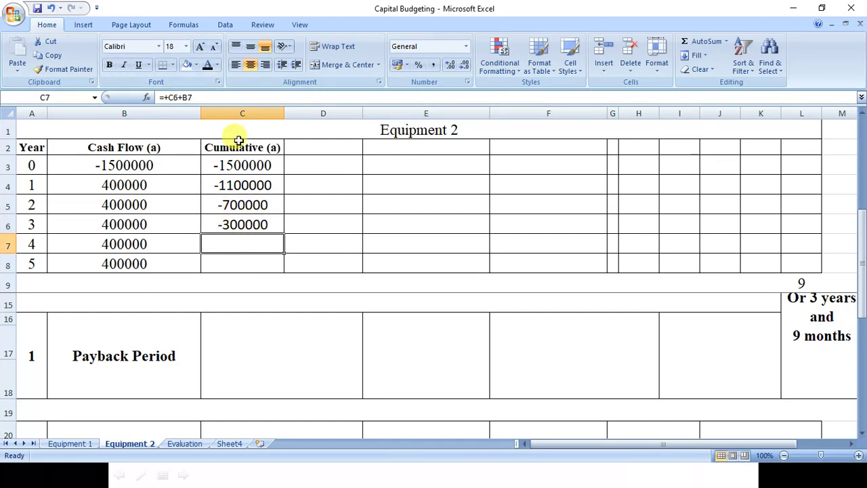
left_click(226, 263)
left_click(208, 65)
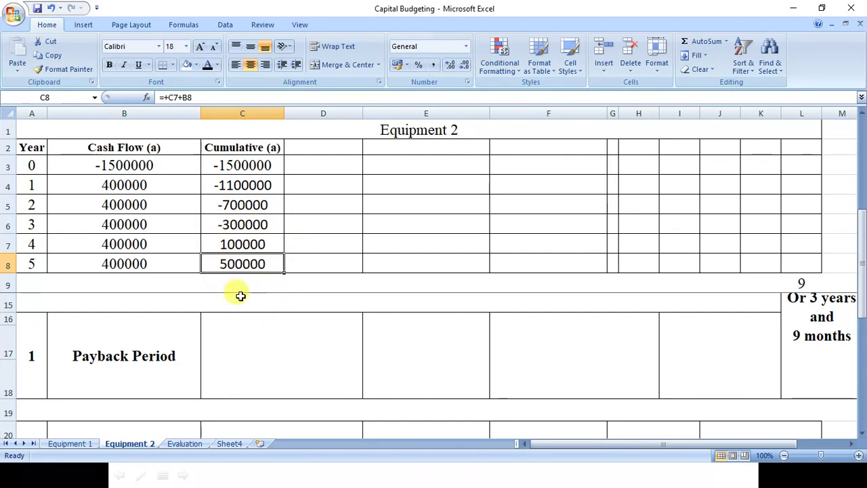
Step: Fill the last negative cumulative value, in C6, with standard red
left_click(230, 224)
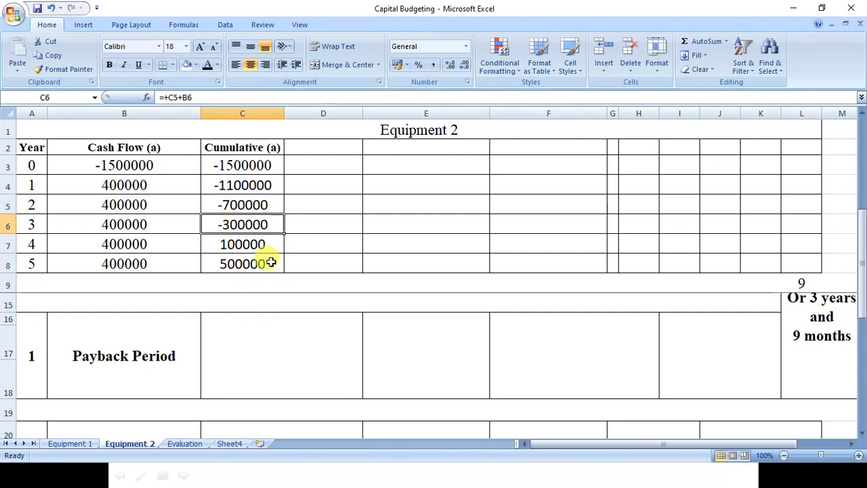
left_click(196, 64)
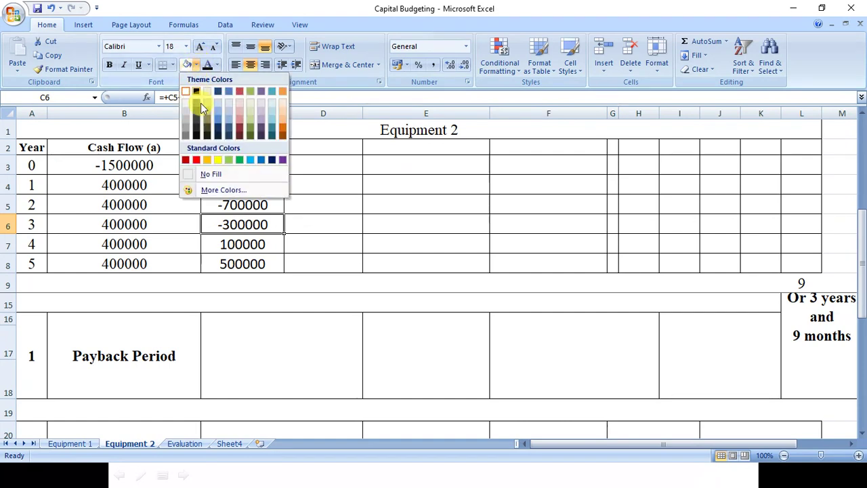
left_click(196, 159)
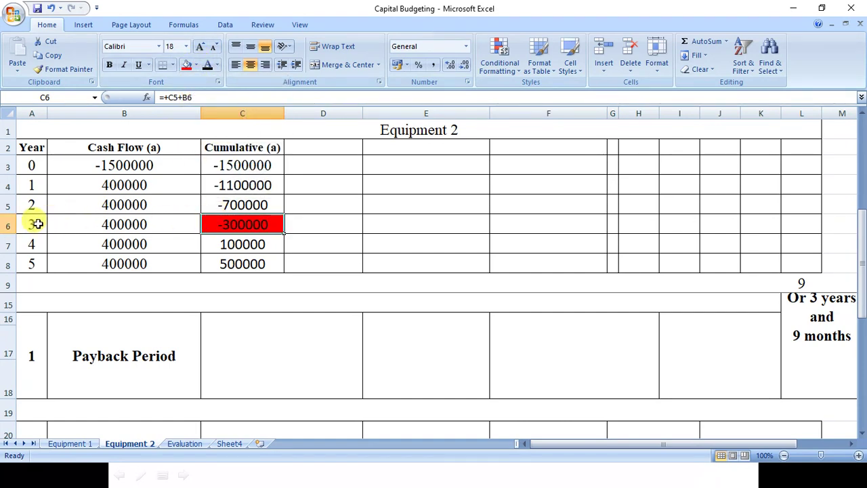
Step: Set the font colour of the cumulative payback formula text in C16 to black and relate it to the red cell C6
left_click(262, 350)
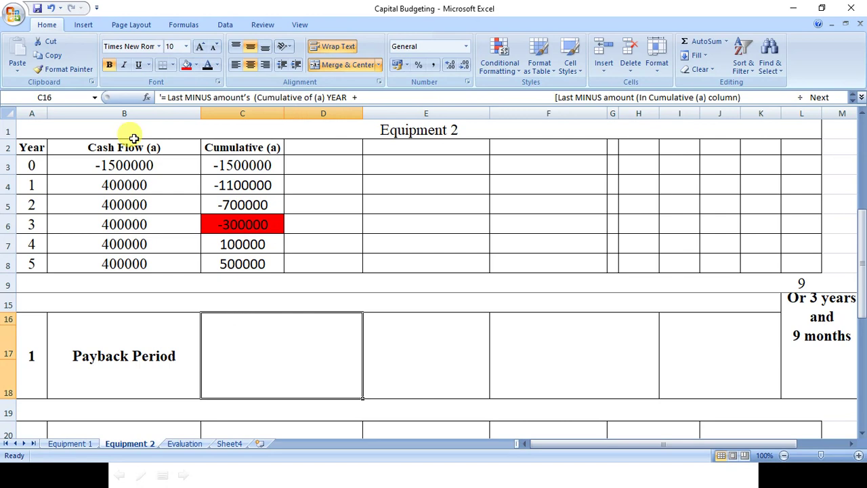
left_click(207, 66)
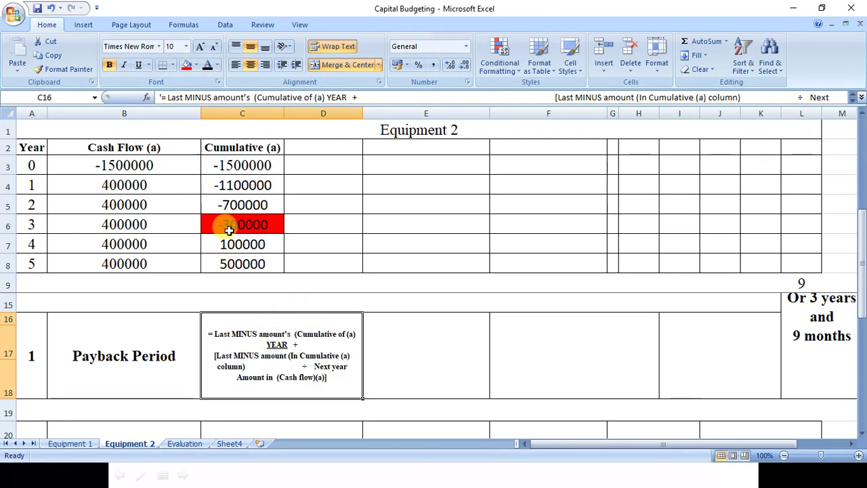
left_click(384, 304)
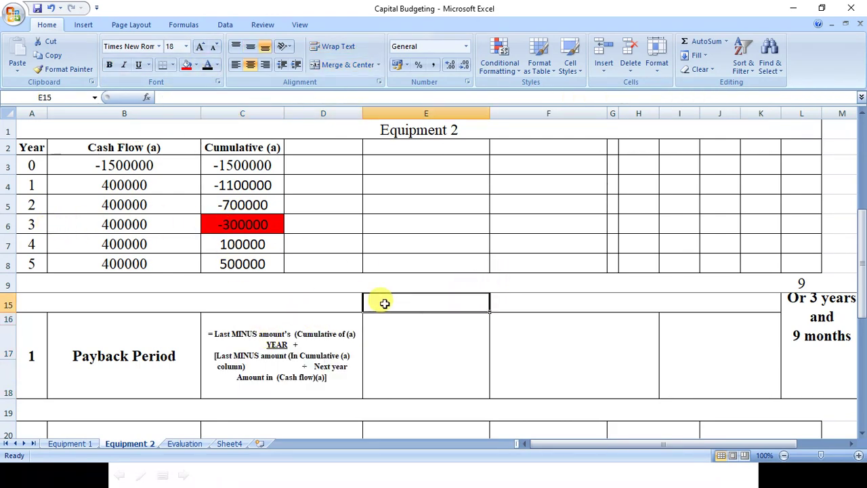
left_click(333, 306)
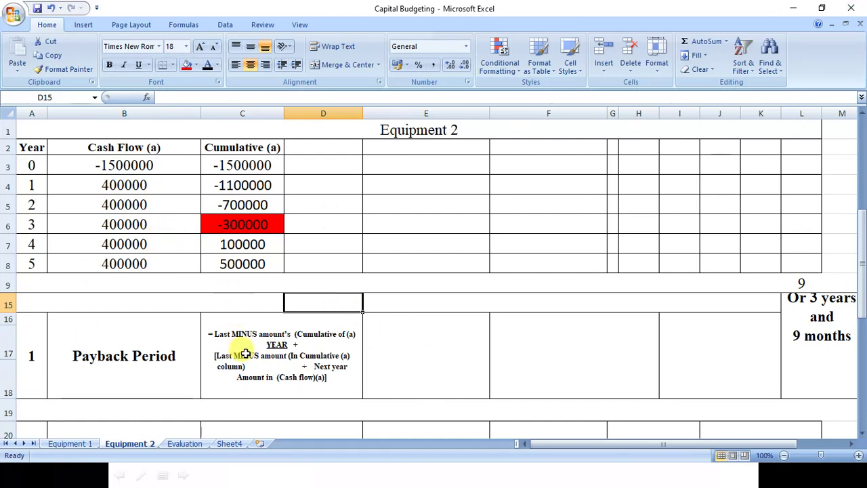
left_click(241, 225)
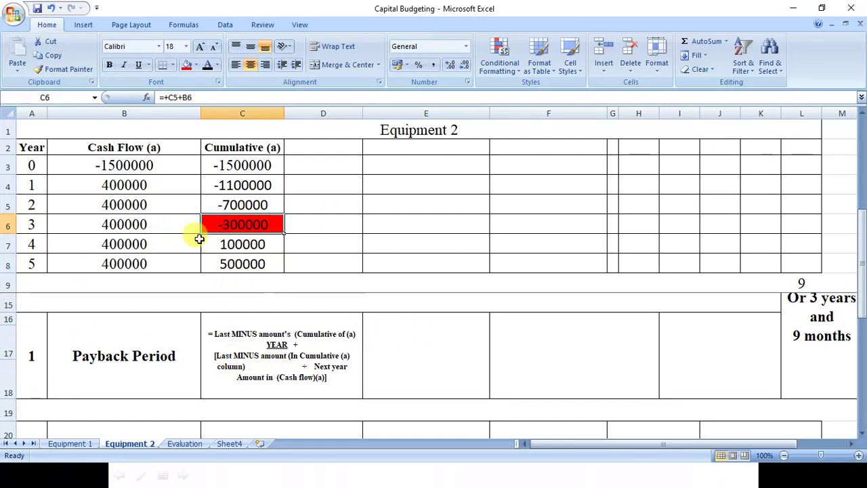
Step: Set the font colour of the payback period working in E16 and F16 and its result in I16 to black
left_click(165, 243)
left_click(383, 347)
left_click(207, 66)
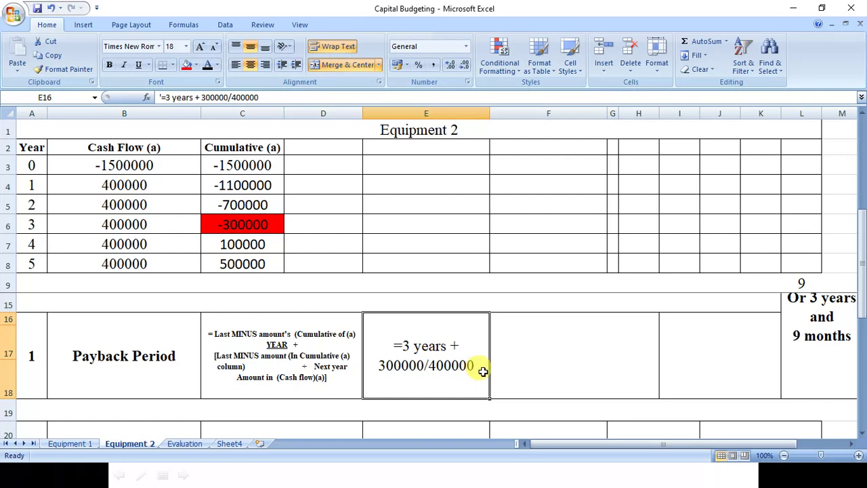
left_click(519, 349)
left_click(208, 65)
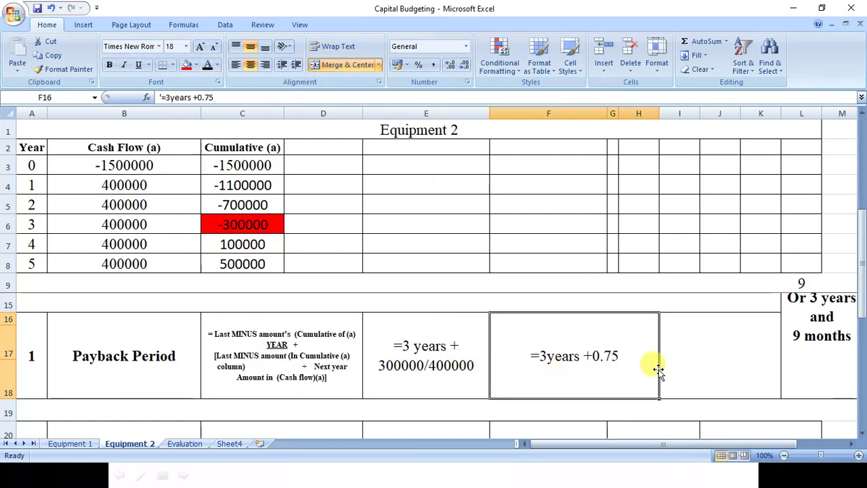
left_click(716, 357)
left_click(207, 66)
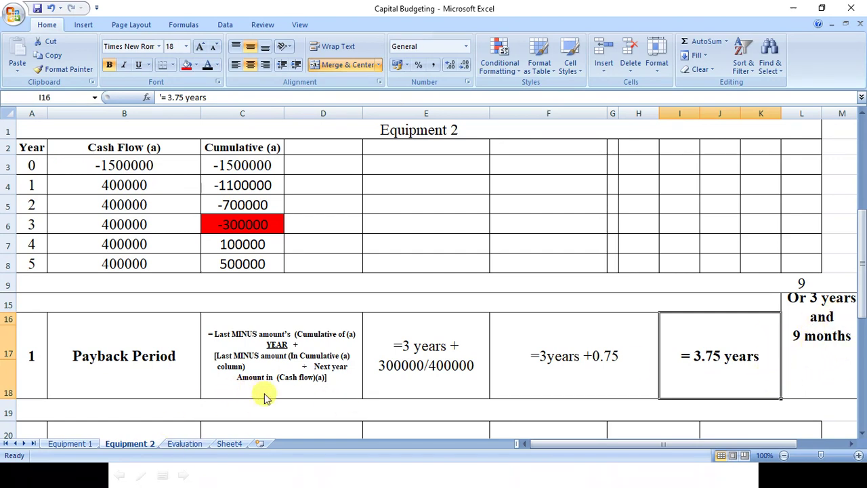
Step: Fill the Year 4 cash flow in B7 with red and relate it and C6 to the payback working in F16 and I16
left_click(161, 244)
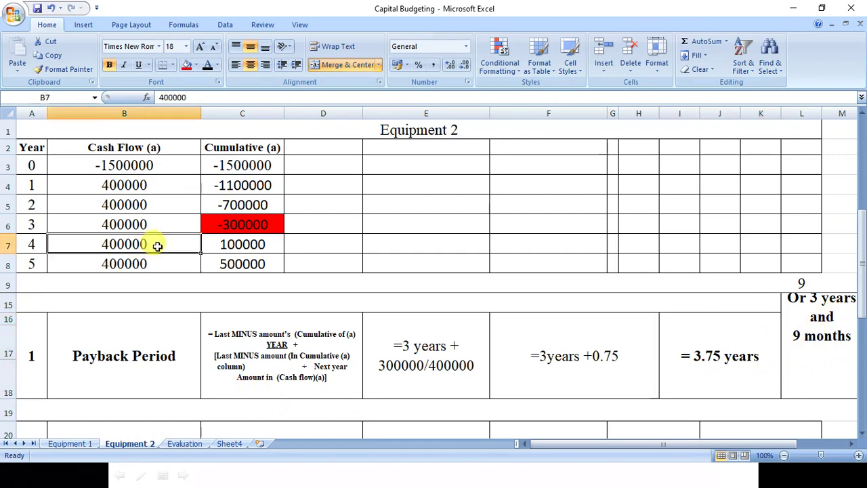
left_click(185, 66)
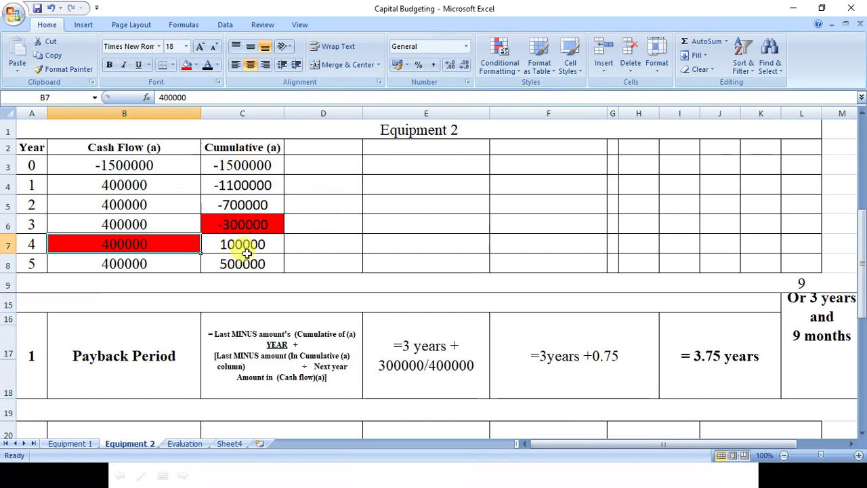
left_click(238, 229)
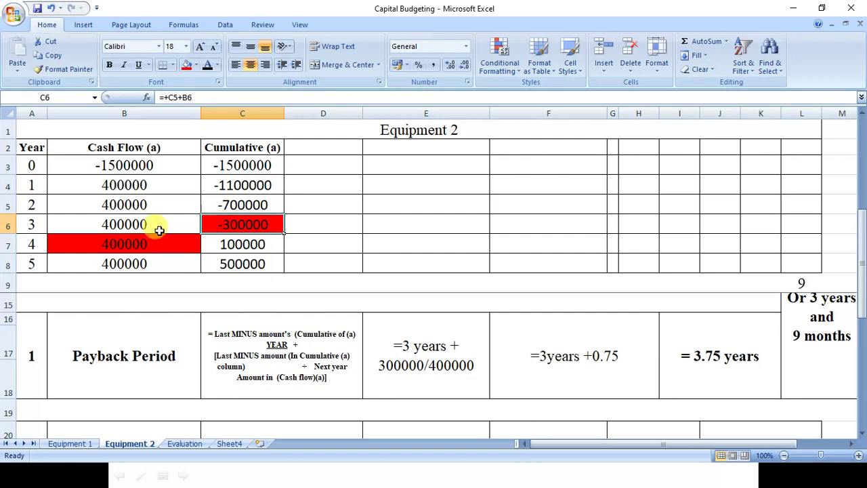
left_click(120, 245)
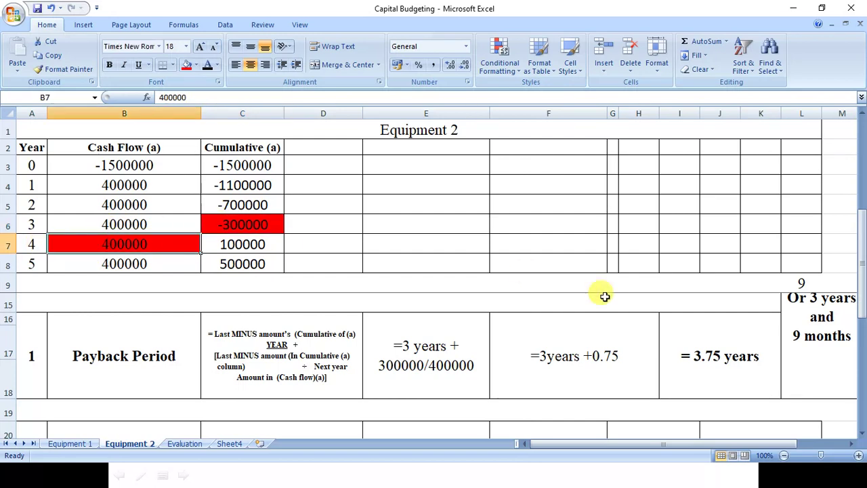
left_click(532, 364)
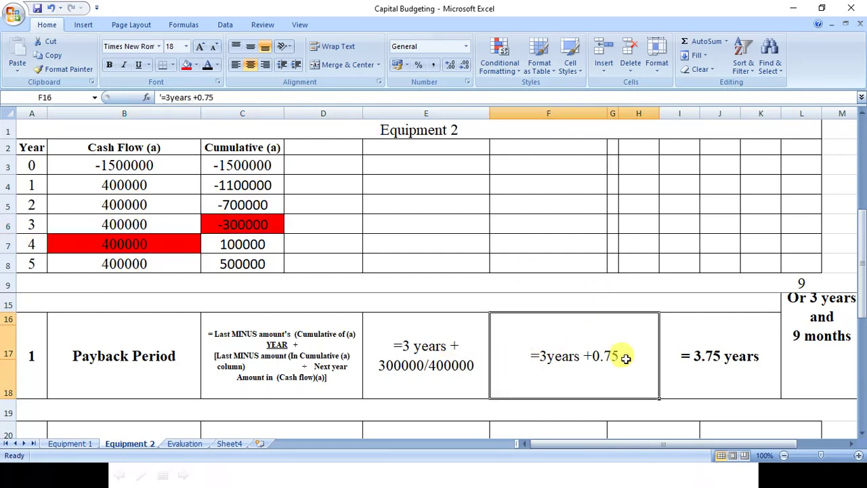
left_click(706, 365)
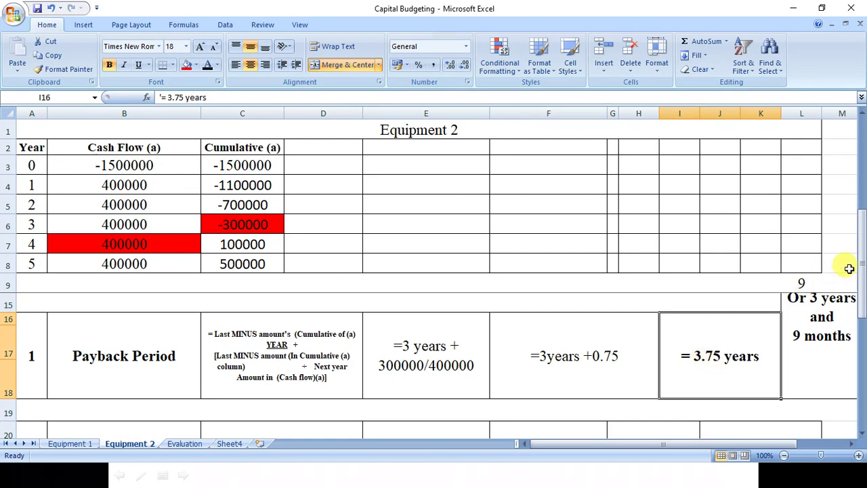
Step: Set the font colour of the Discounted Payback Period number and label in A20:B20 to black
left_click_drag(861, 266, 859, 343)
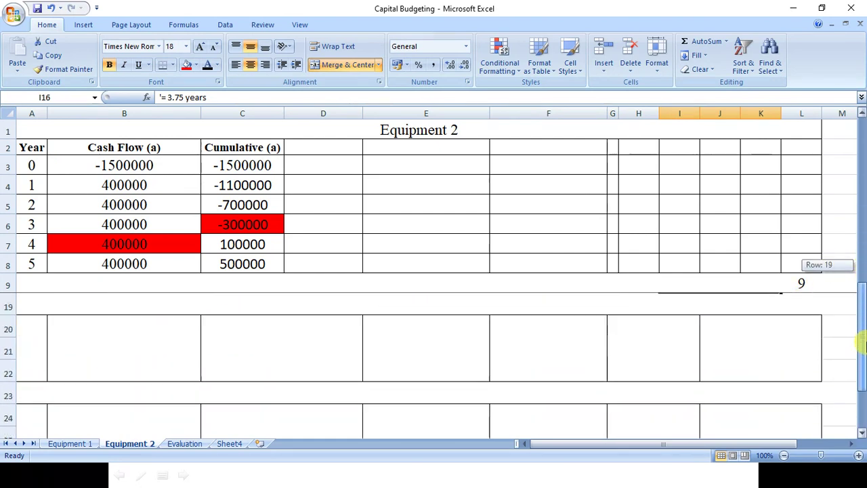
left_click_drag(41, 339, 81, 341)
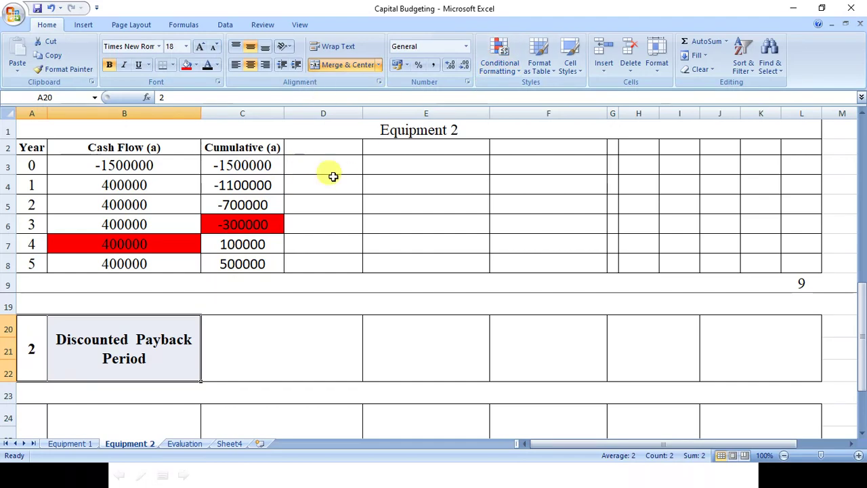
Step: Fill the Cash Flow (a) header in B2 with standard green
left_click(150, 151)
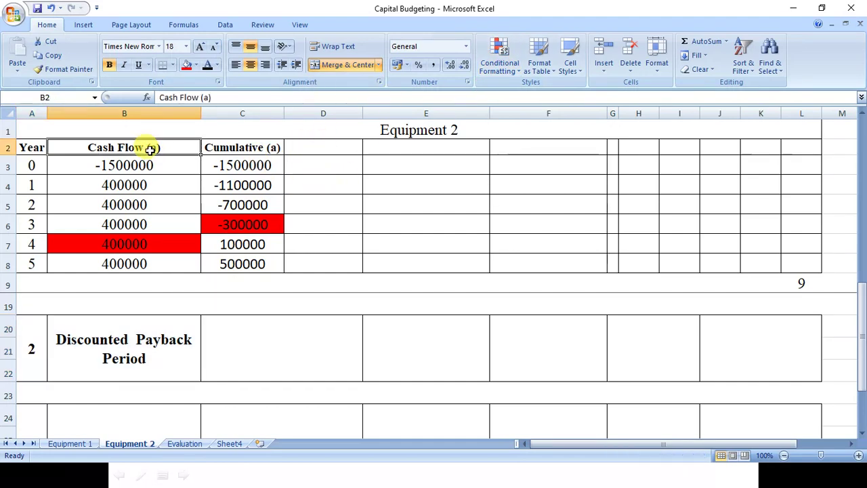
left_click(196, 66)
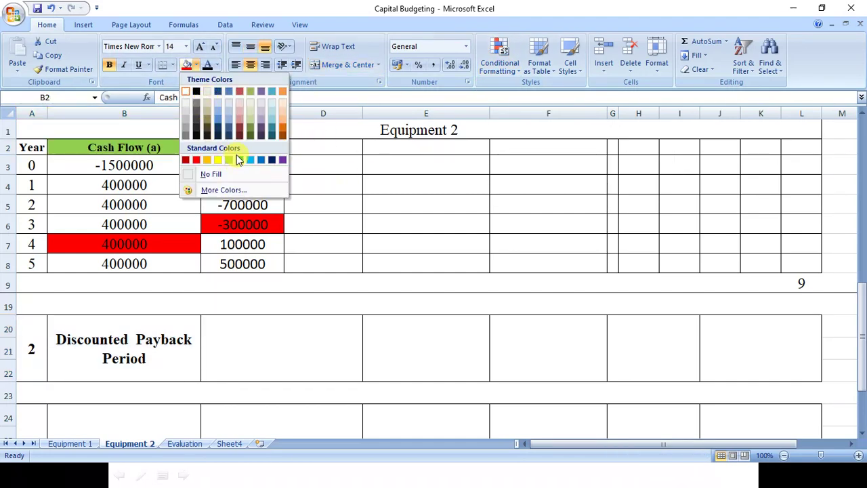
key("Escape")
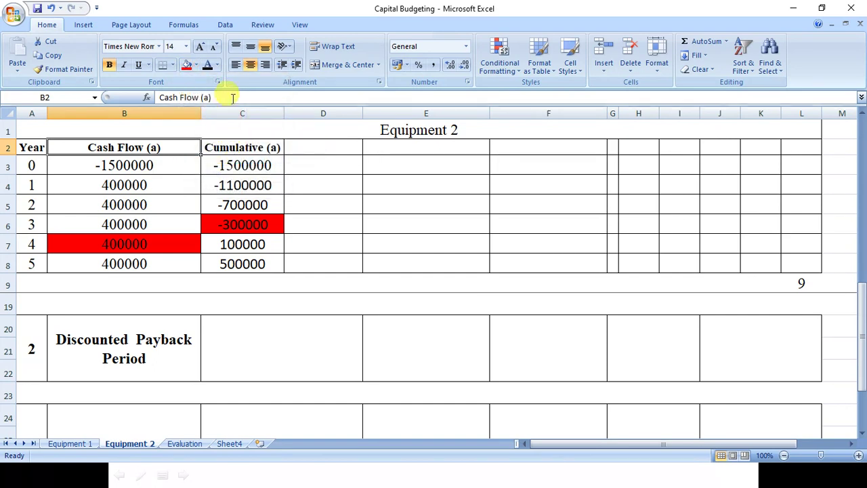
left_click(195, 66)
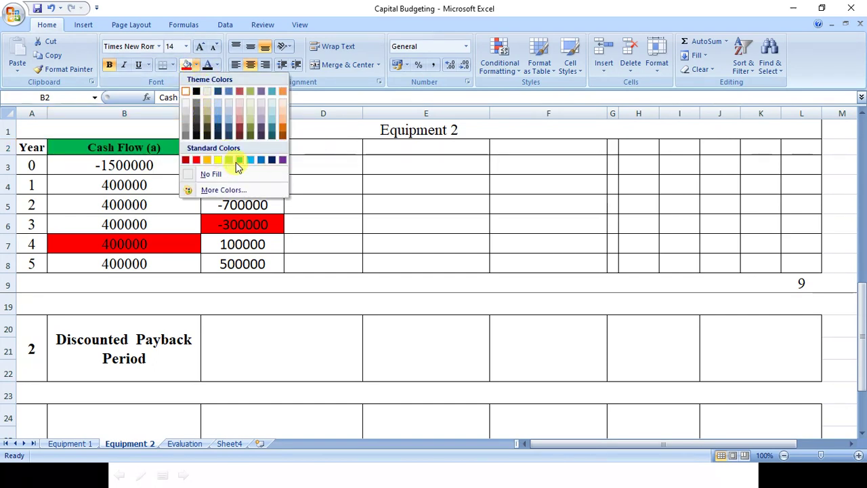
left_click(239, 159)
left_click(306, 147)
left_click(208, 65)
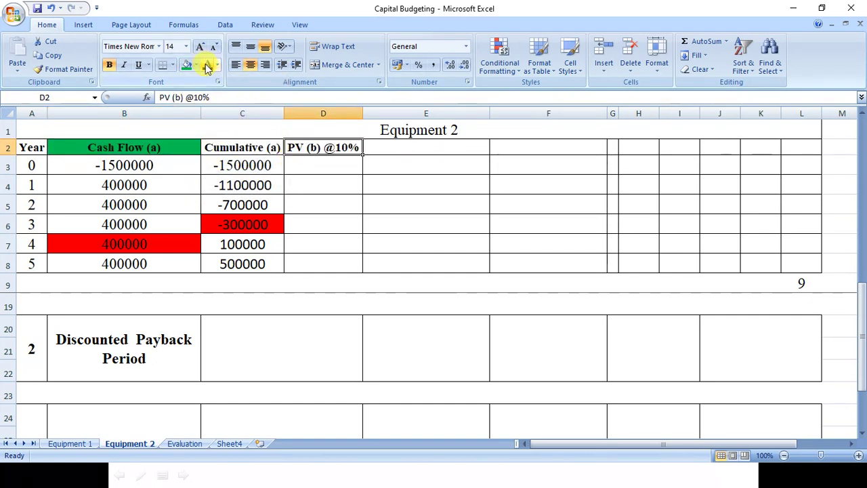
left_click(324, 169)
left_click(207, 67)
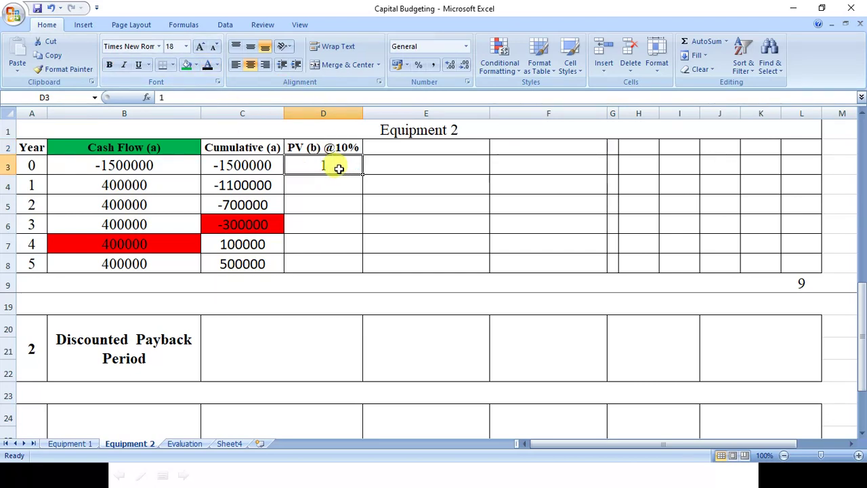
left_click(337, 186)
left_click_drag(336, 188, 329, 262)
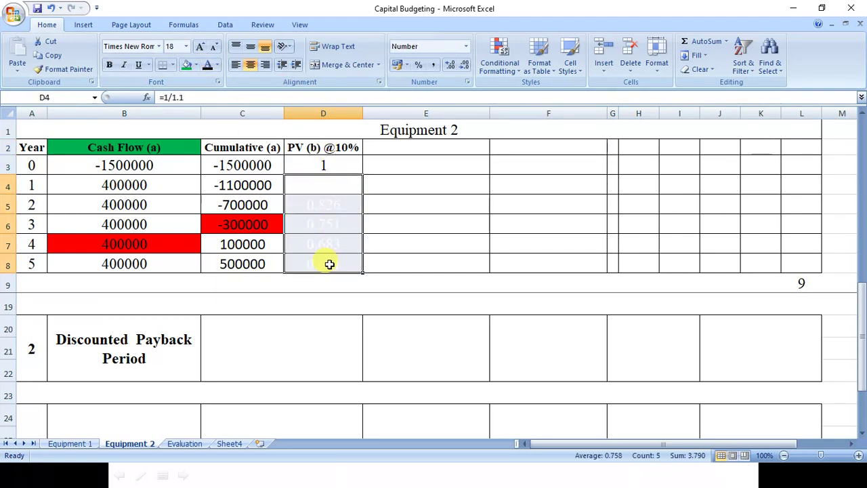
left_click(208, 66)
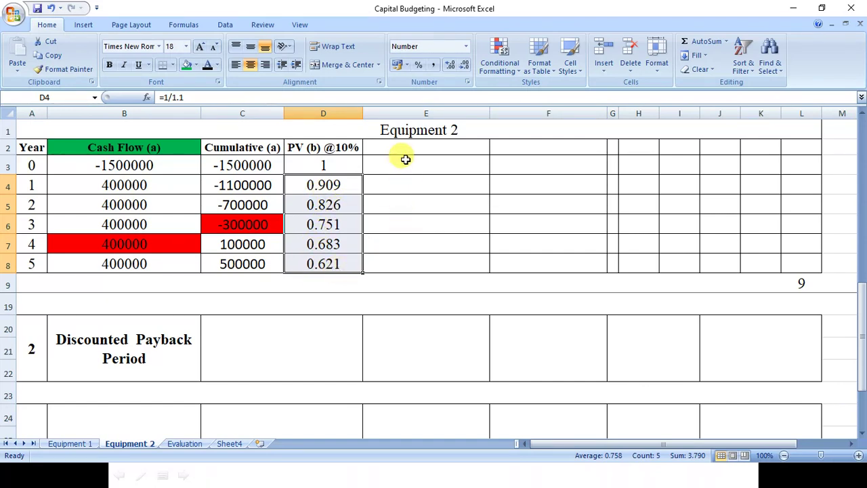
left_click(307, 149)
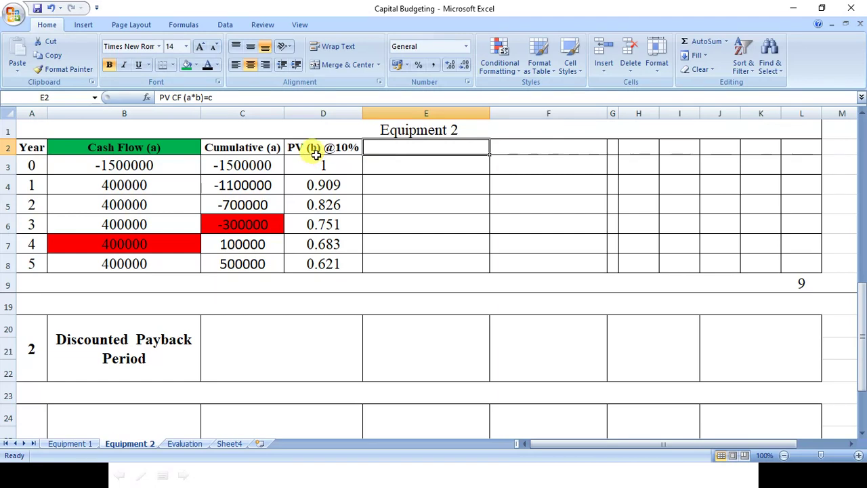
left_click(188, 72)
left_click(141, 147)
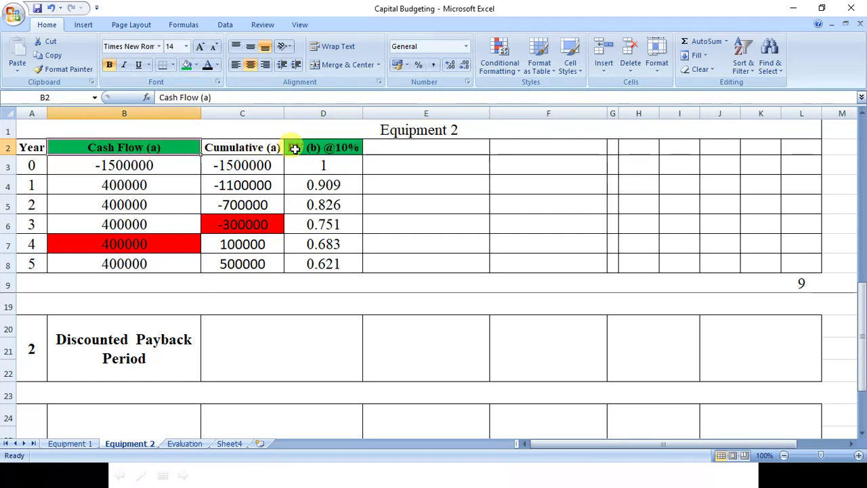
left_click(315, 153)
left_click(170, 163)
left_click(368, 162)
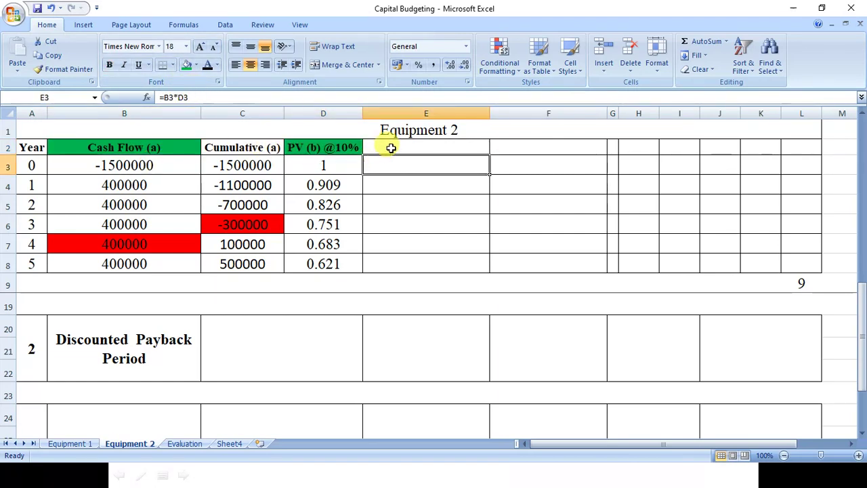
left_click(388, 146)
left_click(184, 65)
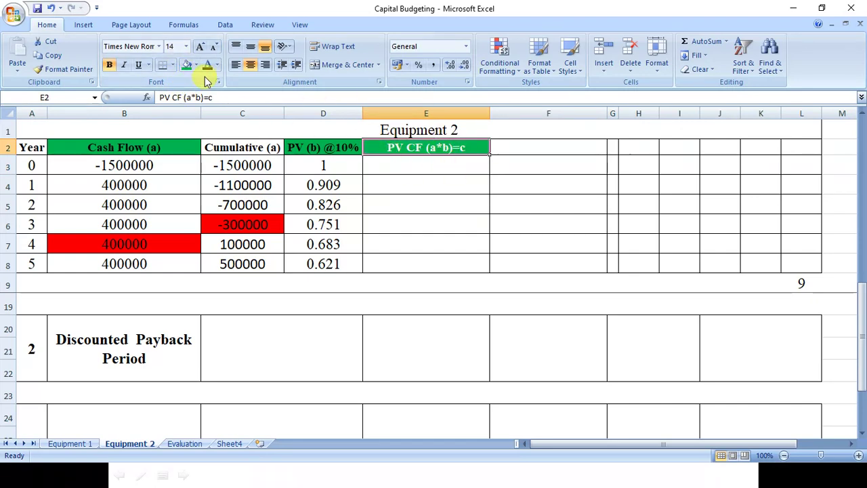
Step: Set the font colour of the Year 0 and Year 1 present value cash flows in E3:E4 to black
left_click(405, 168)
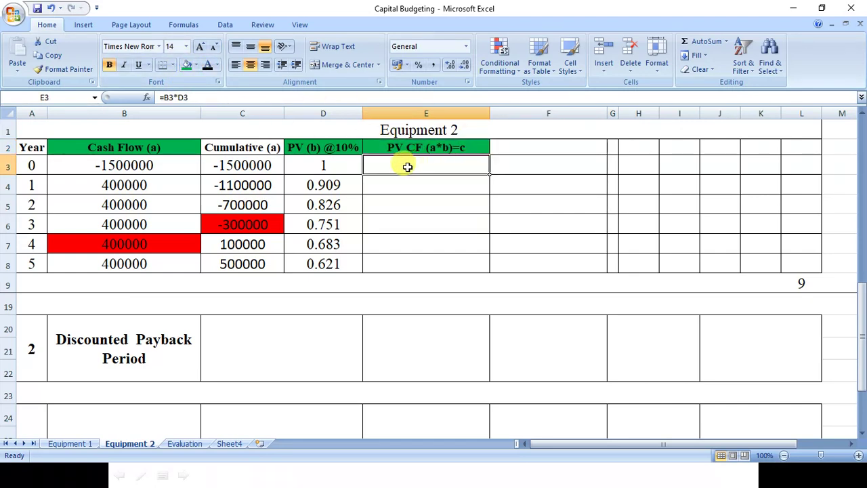
left_click(207, 65)
left_click(169, 184)
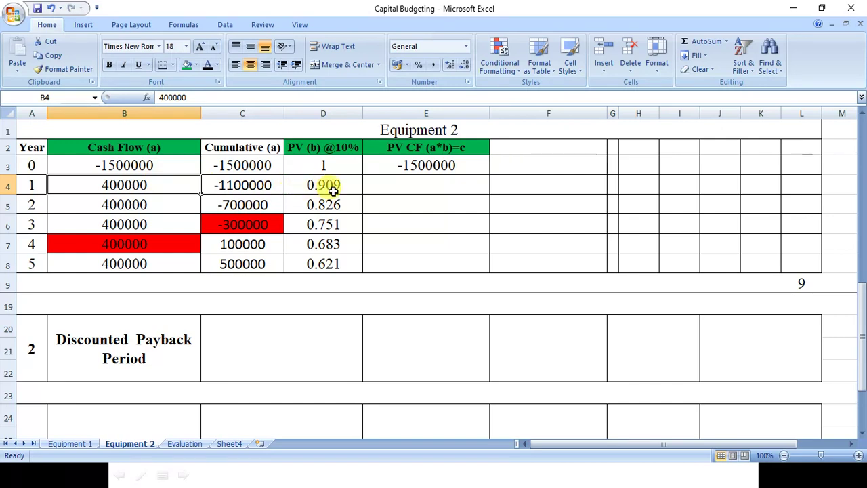
left_click(329, 187)
left_click(384, 185)
left_click(208, 65)
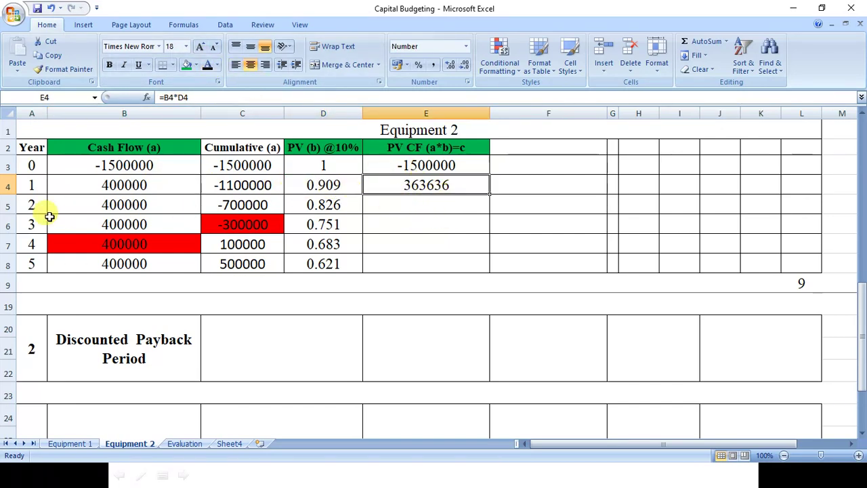
Step: Set the font colour of the Year 2 and Year 3 present value cash flows in E5:E6 to black
left_click(136, 205)
left_click(339, 204)
left_click(393, 205)
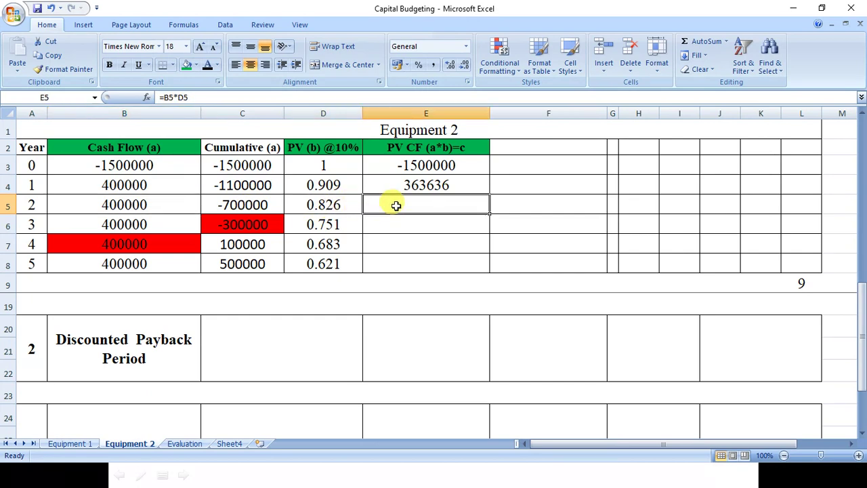
left_click(207, 66)
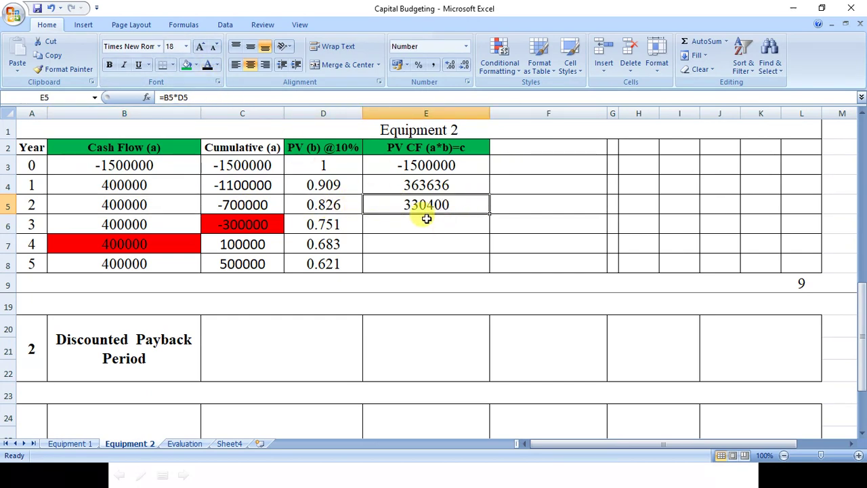
left_click(169, 224)
left_click(318, 223)
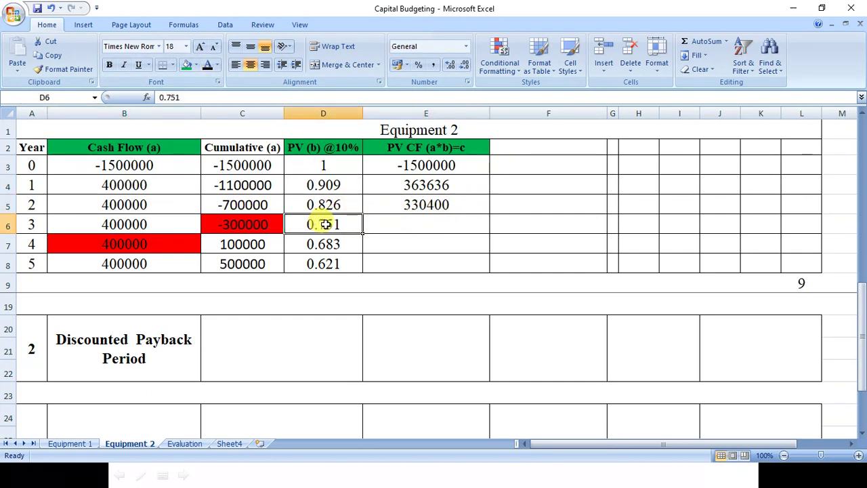
left_click(406, 224)
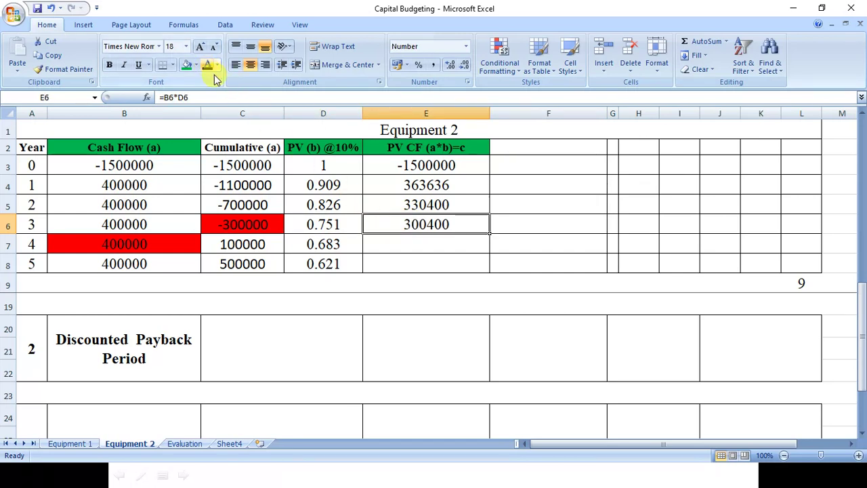
Step: Set the font colour of the Year 4 and Year 5 present value cash flows in E7:E8 to black
left_click(415, 246)
left_click(185, 244)
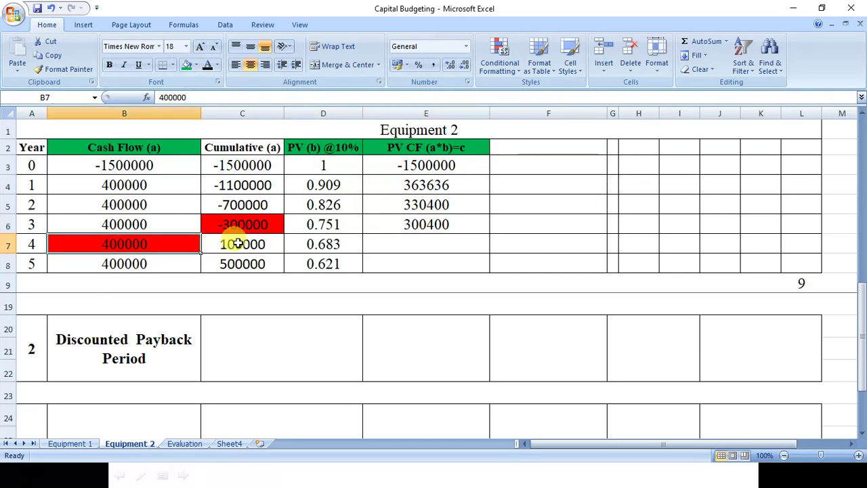
left_click(343, 240)
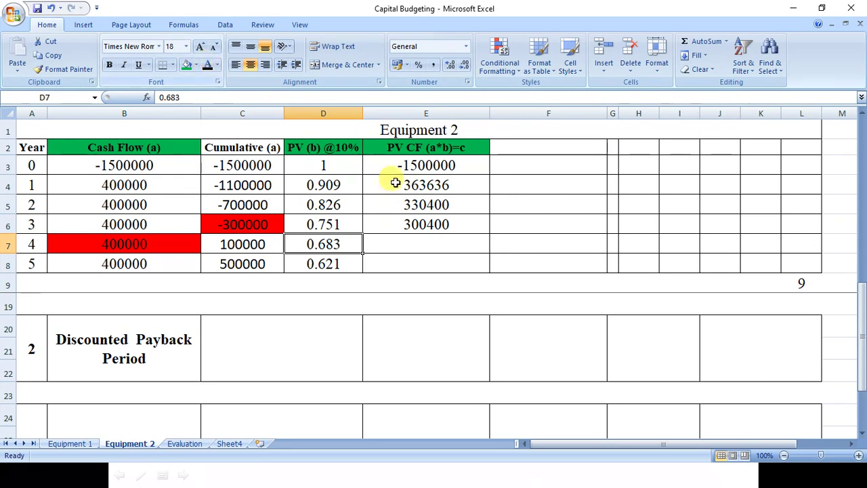
left_click(421, 246)
left_click(207, 66)
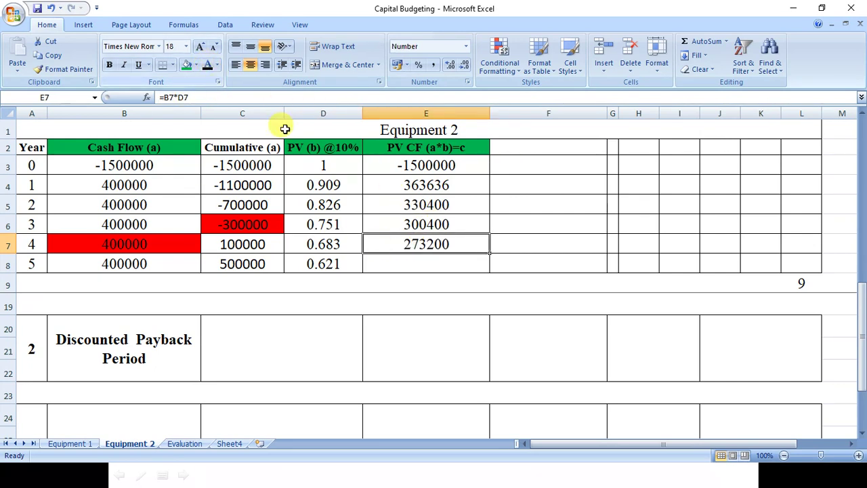
left_click(170, 265)
left_click(305, 270)
left_click(422, 261)
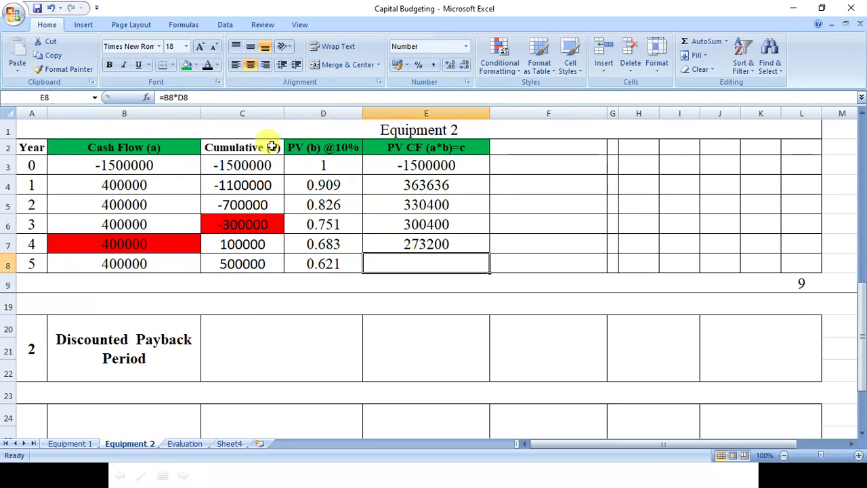
left_click(206, 67)
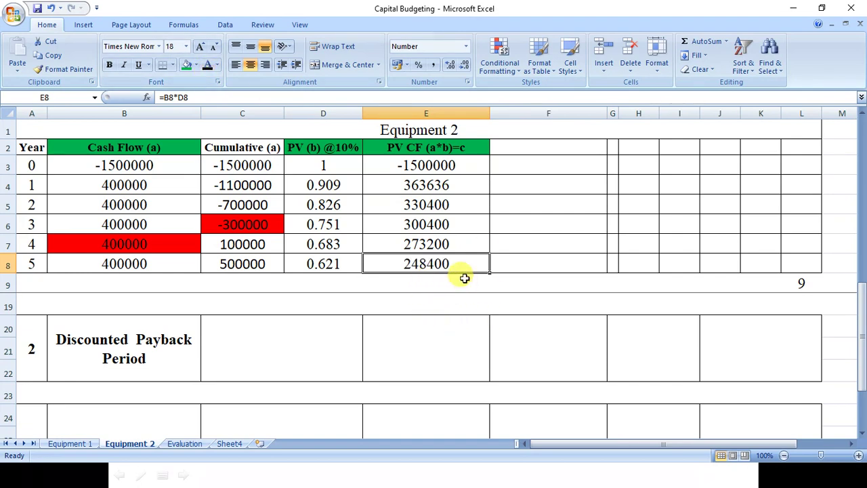
Step: Set the font colour of the Cumulative (c) header in F2 and its Year 0 value in F3 to black
left_click(525, 143)
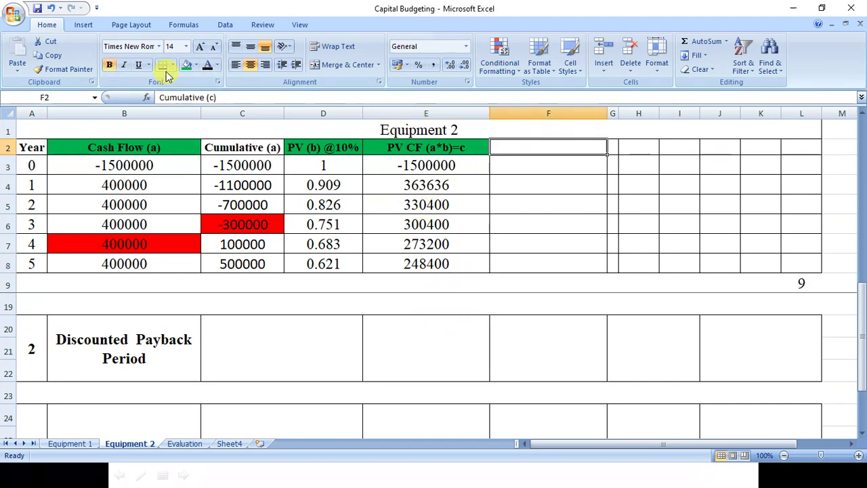
left_click(205, 66)
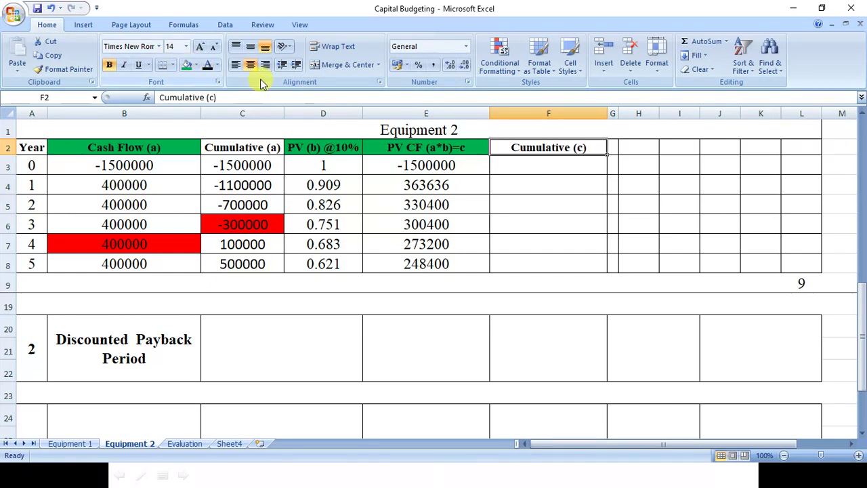
left_click(508, 171)
left_click(208, 66)
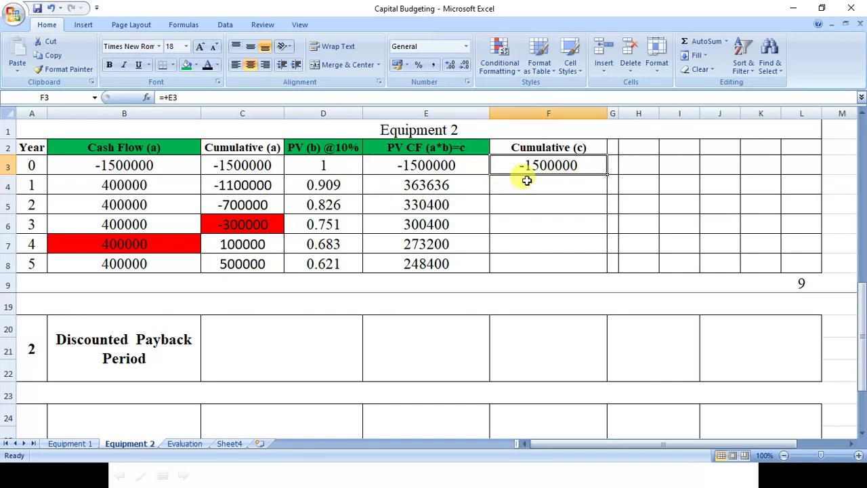
Step: Set the font colour of the Year 1 and Year 2 Cumulative (c) values in F4:F5 to black
left_click(440, 180)
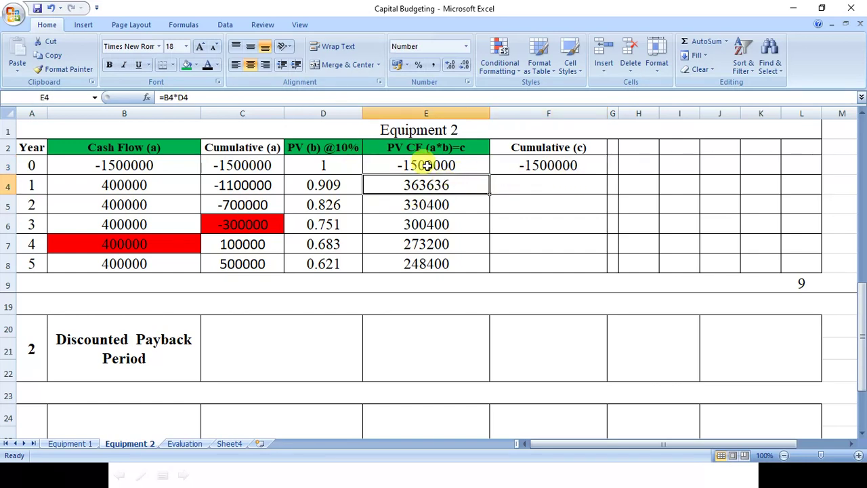
left_click(493, 186)
left_click(211, 66)
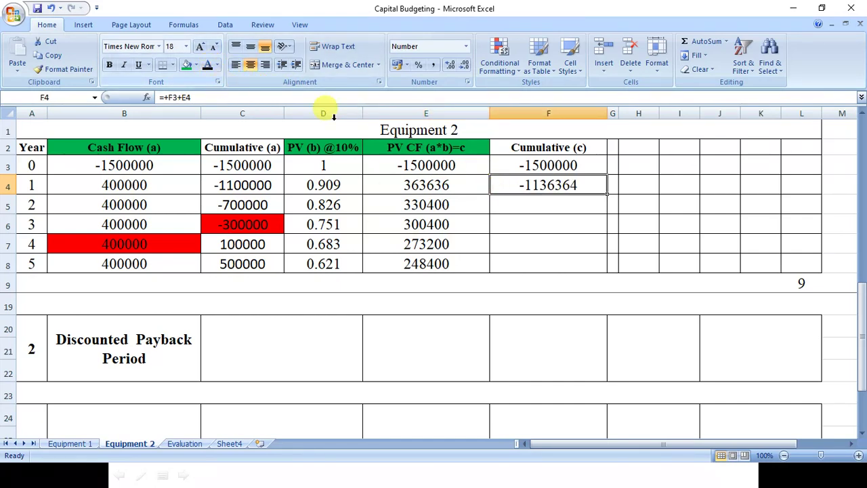
left_click(540, 206)
left_click(529, 193)
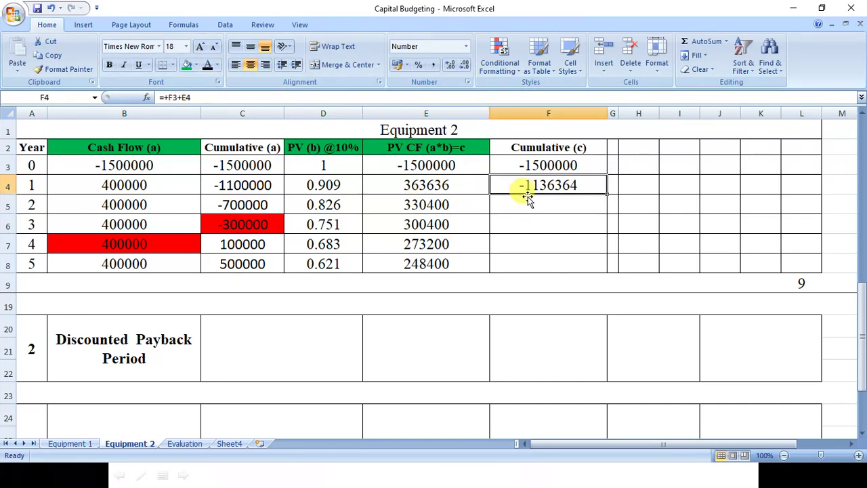
left_click(528, 199)
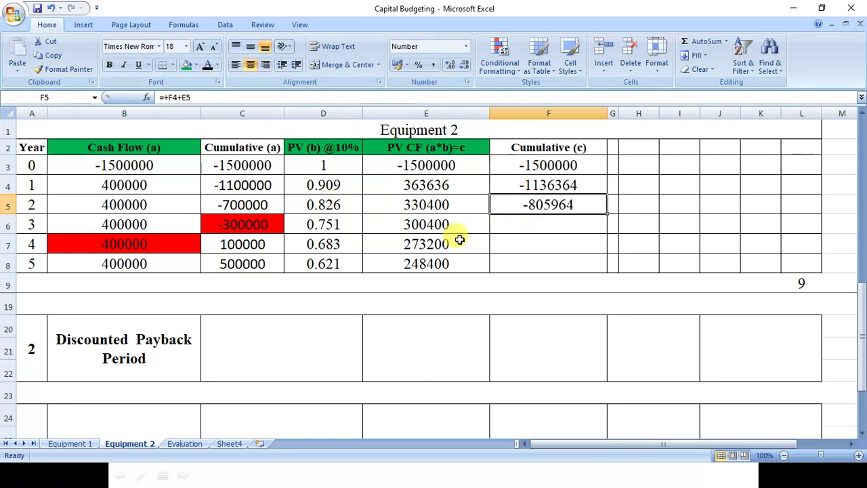
Step: Set the font colour of the Year 3 to Year 5 Cumulative (c) values in F6:F8 to black
left_click(495, 226)
left_click(212, 66)
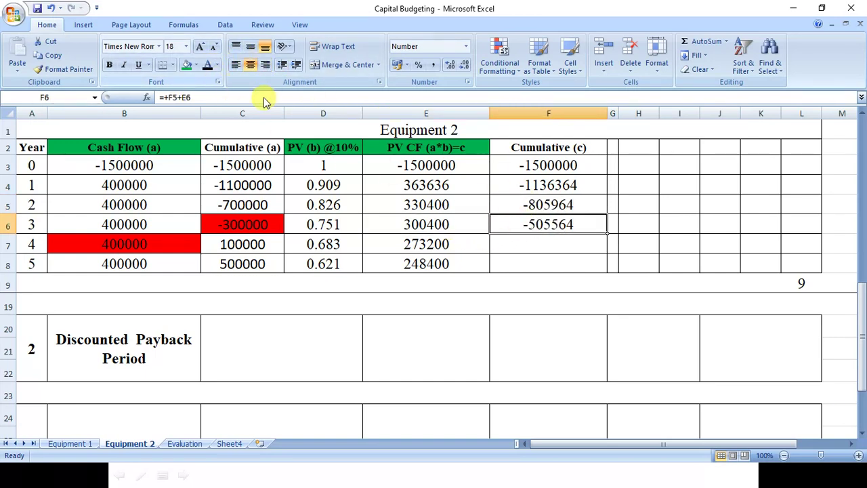
left_click(461, 245)
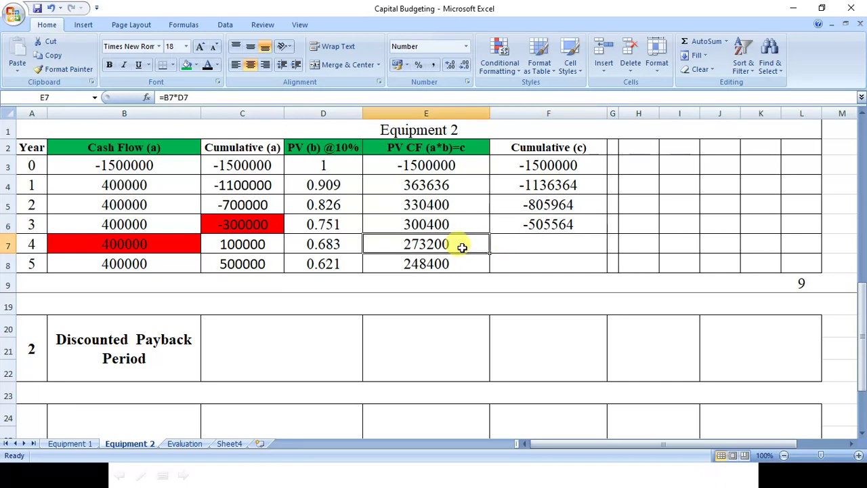
left_click(515, 240)
left_click(210, 66)
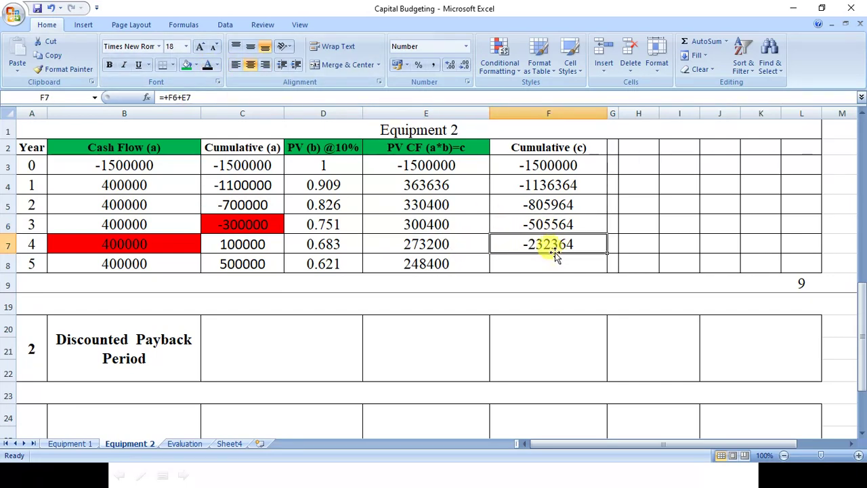
left_click(501, 265)
left_click(209, 66)
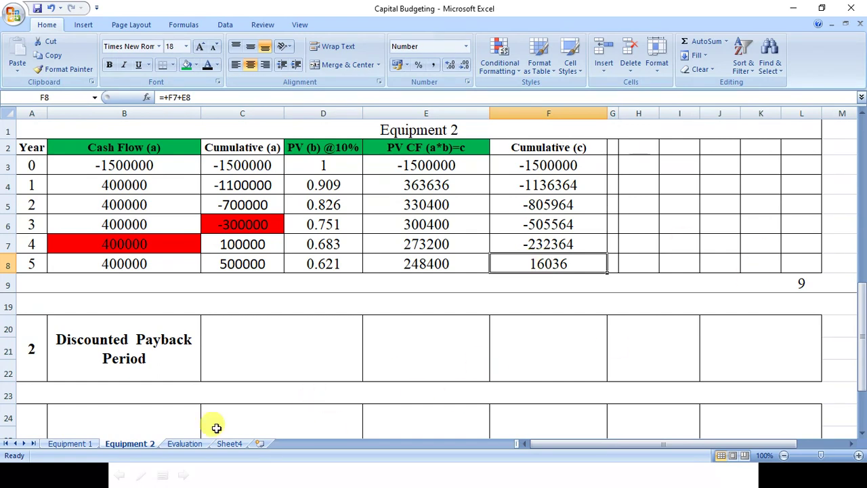
Step: Make the discounted payback formula in C20 black and fill the last negative Cumulative (c) value in F7 with red
left_click(267, 354)
left_click(208, 65)
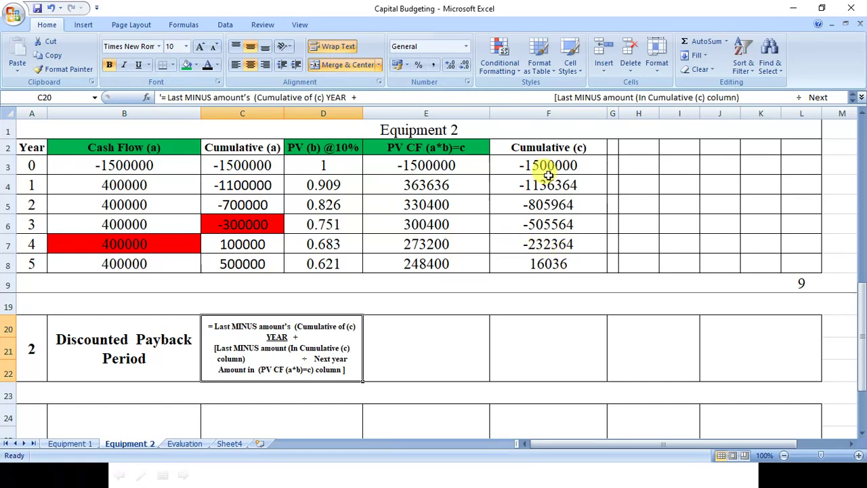
left_click_drag(549, 147, 551, 234)
left_click(527, 264)
left_click(531, 247)
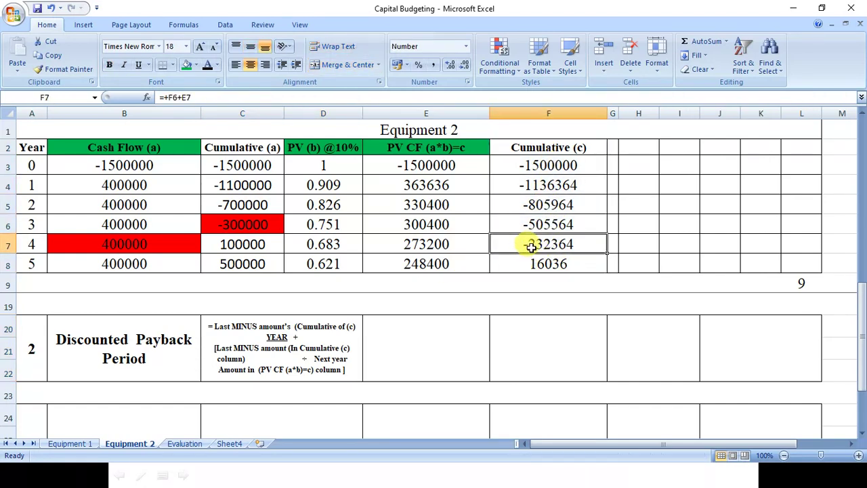
left_click(196, 67)
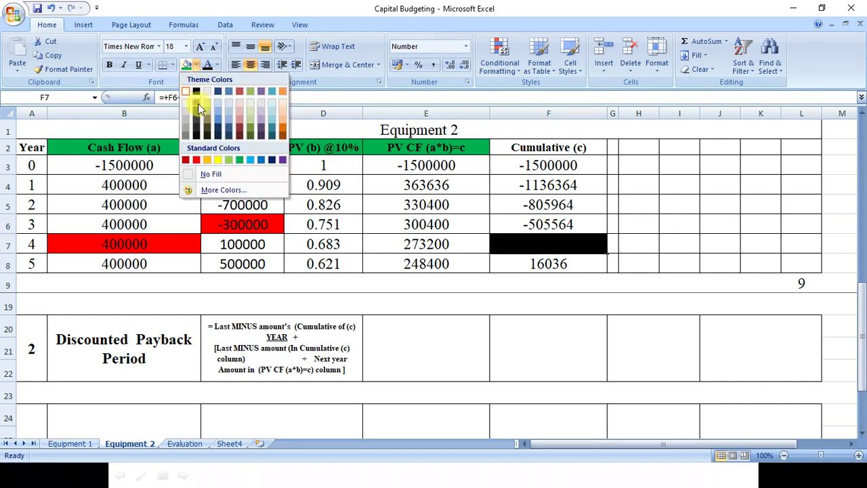
left_click(197, 162)
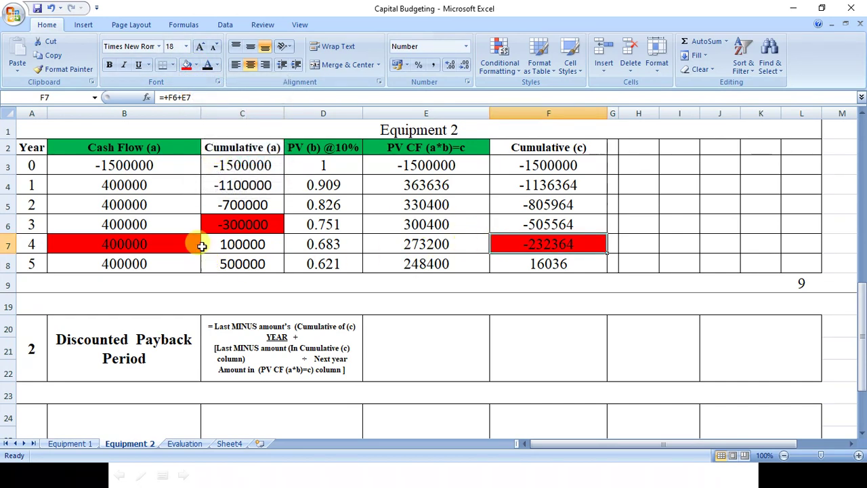
Step: Trace the last negative cumulative value to its year and fill the following year's PV CF amount in E8 with red
left_click(24, 254)
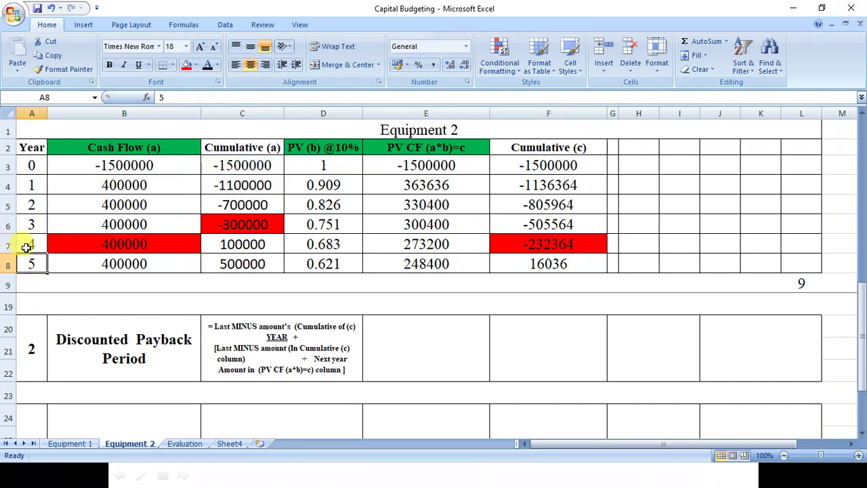
left_click(27, 247)
left_click_drag(480, 242, 39, 245)
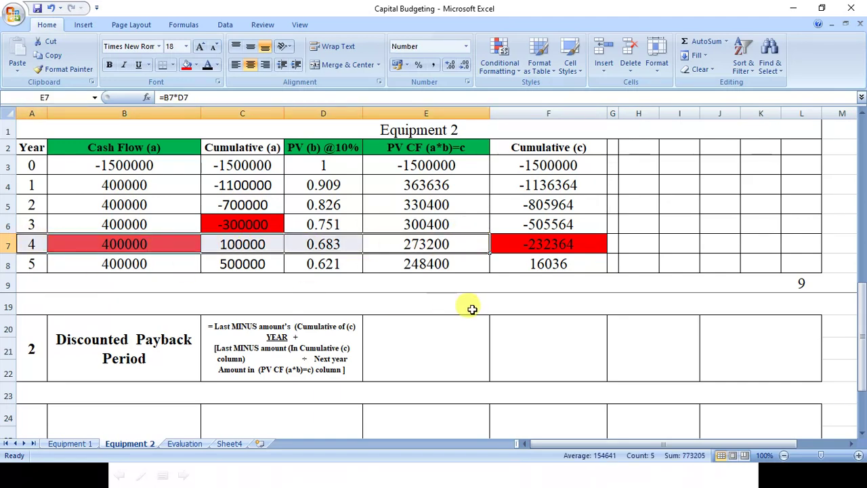
left_click(533, 249)
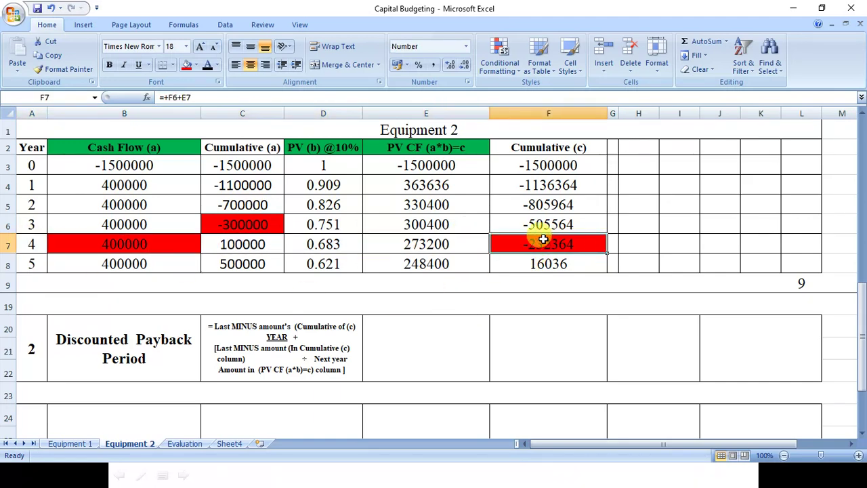
left_click(410, 270)
left_click(538, 244)
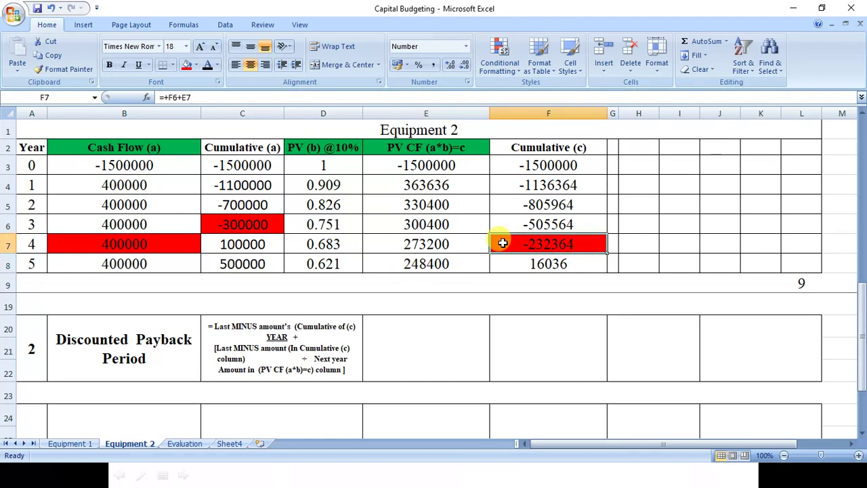
left_click(419, 266)
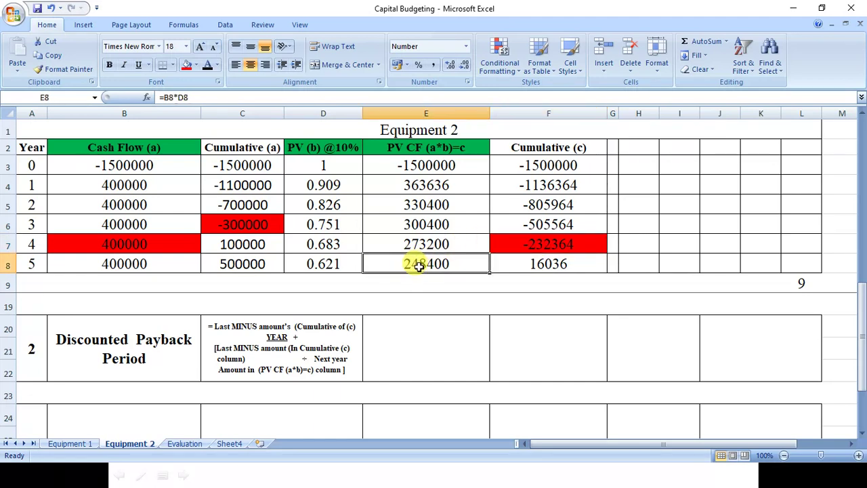
left_click(187, 65)
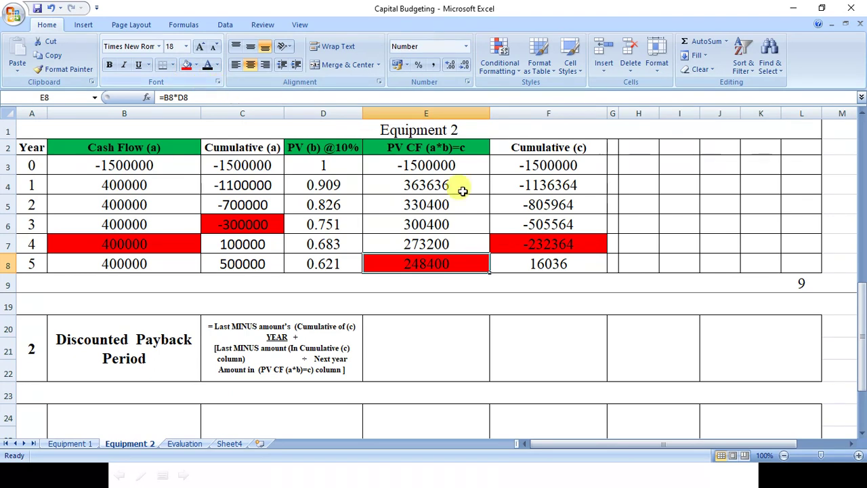
Step: Set the font colour of the discounted payback substitution "=4 years + 232364/248400" in E20 to black
left_click(542, 241)
left_click(434, 268)
left_click(409, 324)
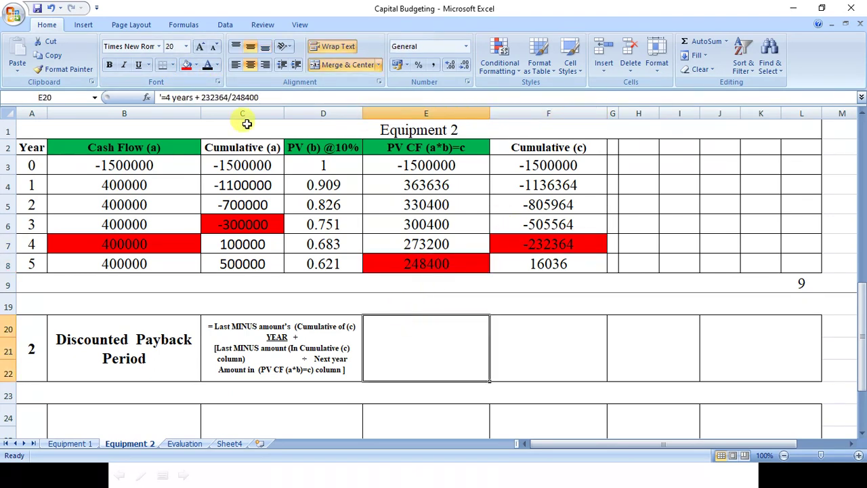
left_click(207, 64)
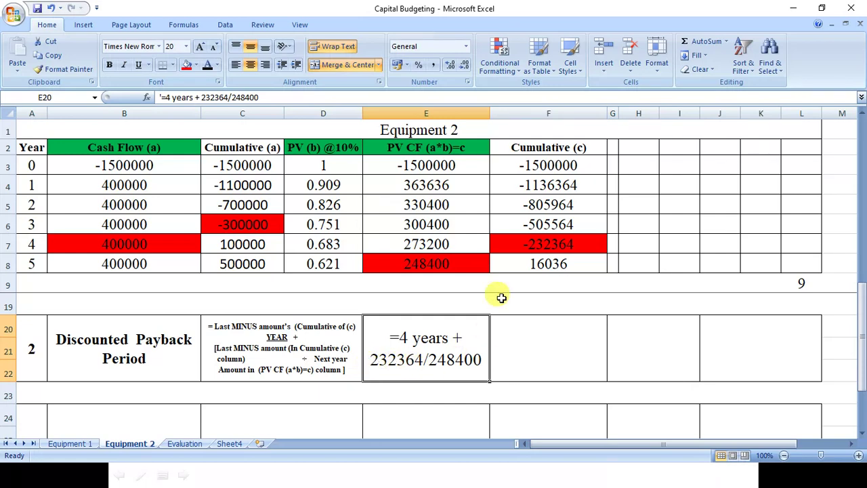
Step: Set the font colour of the remaining discounted payback results in F20, G20 and J20 to black
left_click(532, 243)
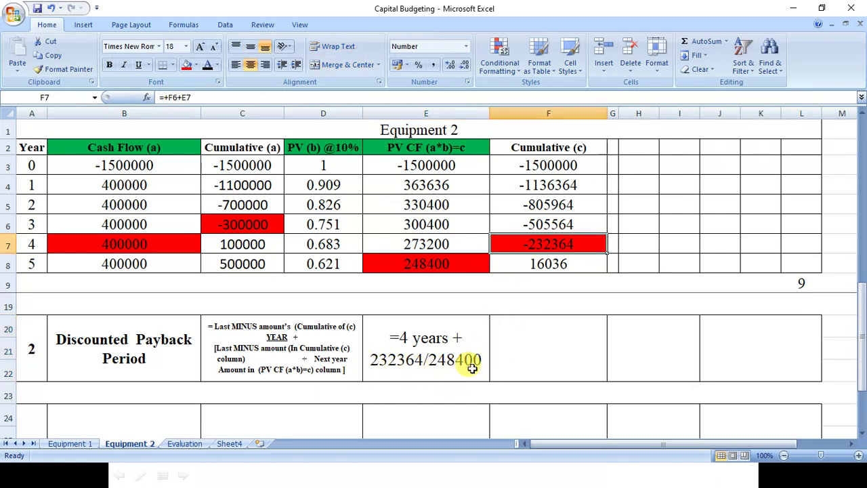
left_click(493, 365)
left_click(210, 66)
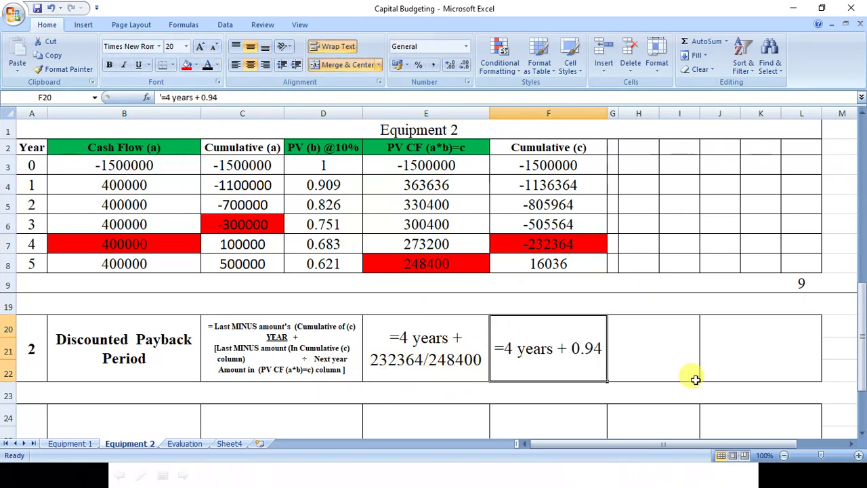
left_click(639, 358)
left_click(210, 66)
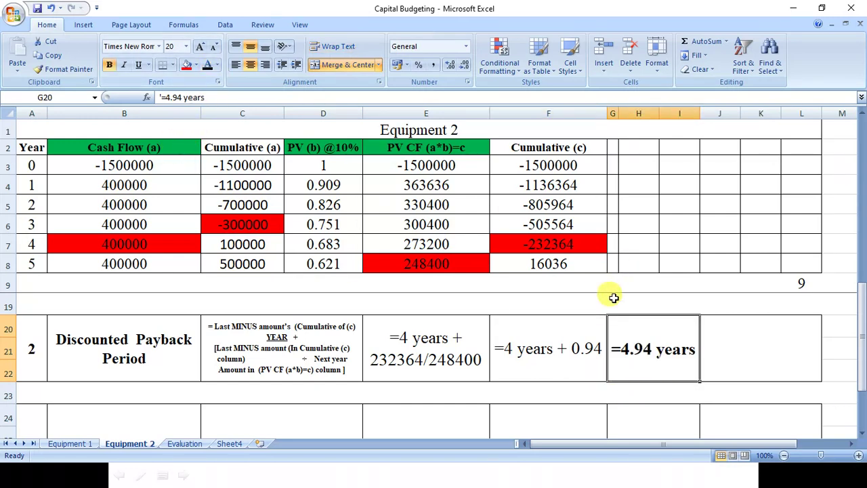
left_click(736, 330)
left_click(208, 66)
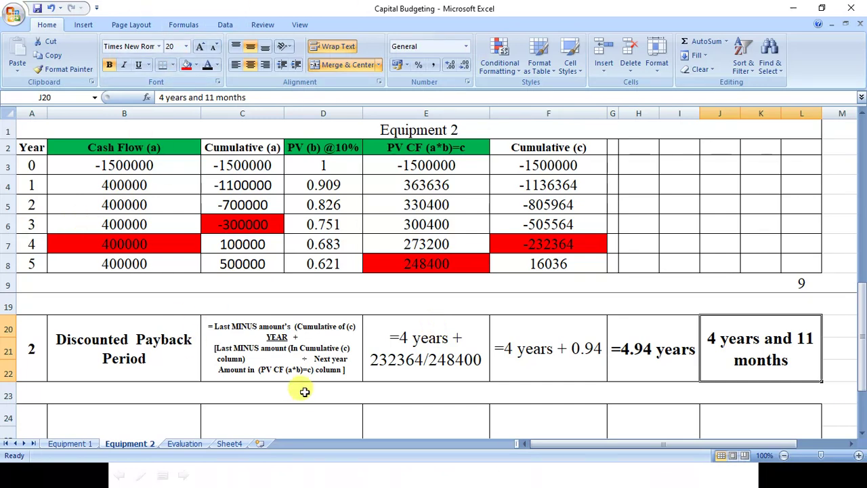
Step: Review the discounted payback formula and its substitution, and set the Net Present Value number and label in A24:B24 to black
left_click(263, 354)
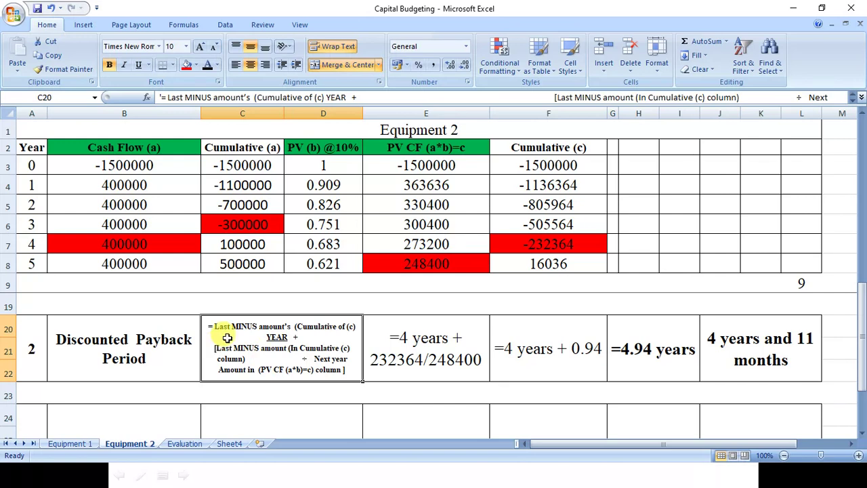
left_click(374, 342)
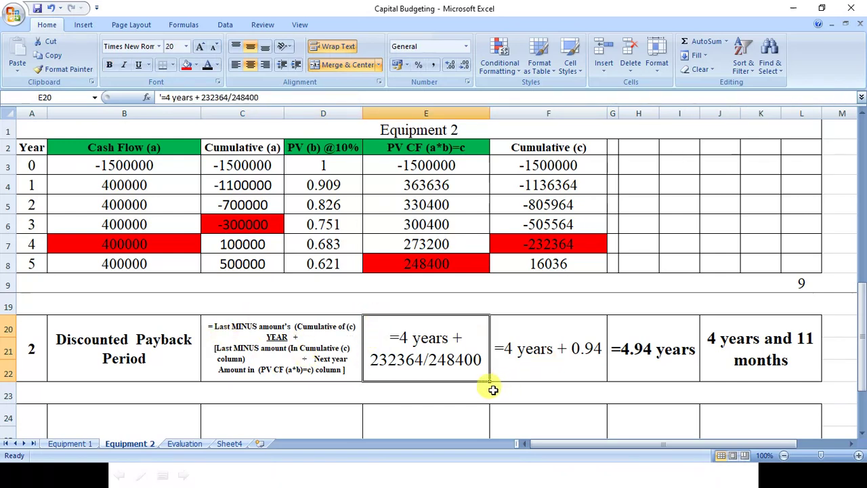
mouse_move(862, 342)
left_mouse_down()
mouse_move(864, 310)
mouse_move(863, 332)
left_mouse_up()
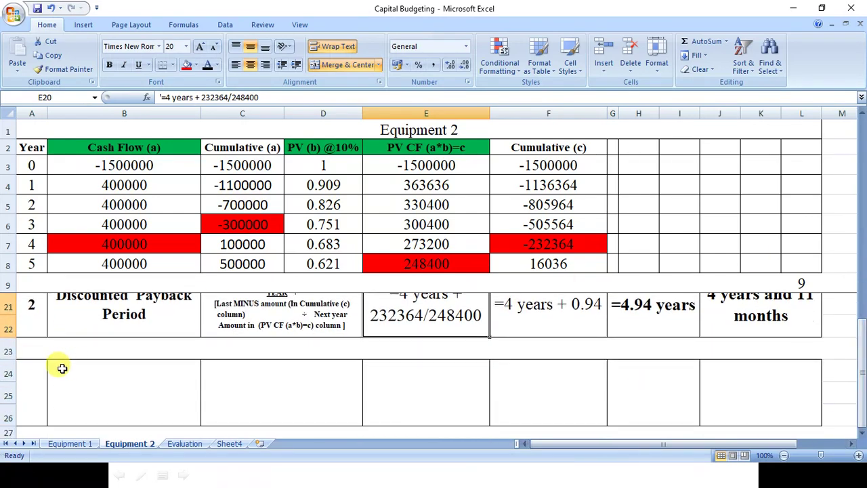
left_click_drag(62, 367, 112, 388)
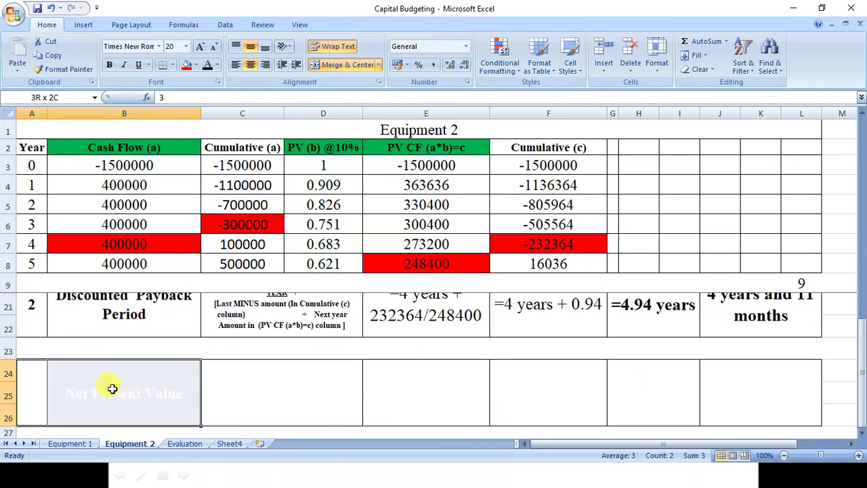
left_click(207, 64)
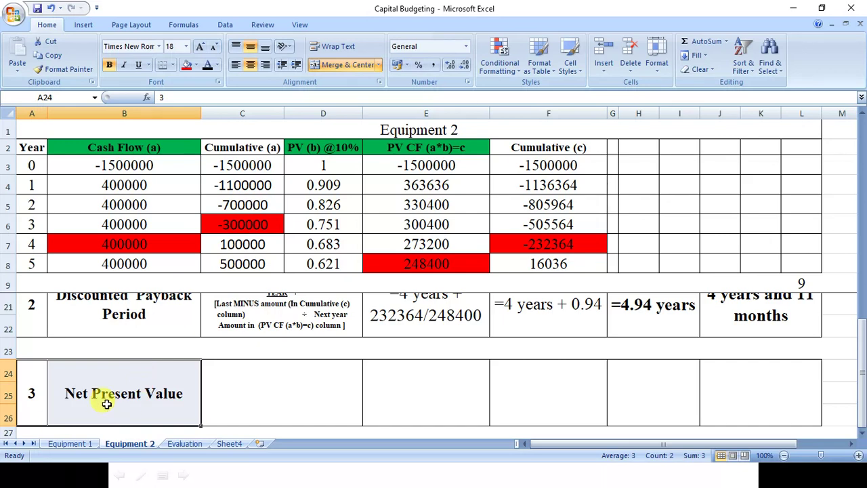
Step: Check the Net Present Value formula cell C24 and select the Year 1 to Year 5 PV CF inflows in E4:E8 to total them
left_click(237, 388)
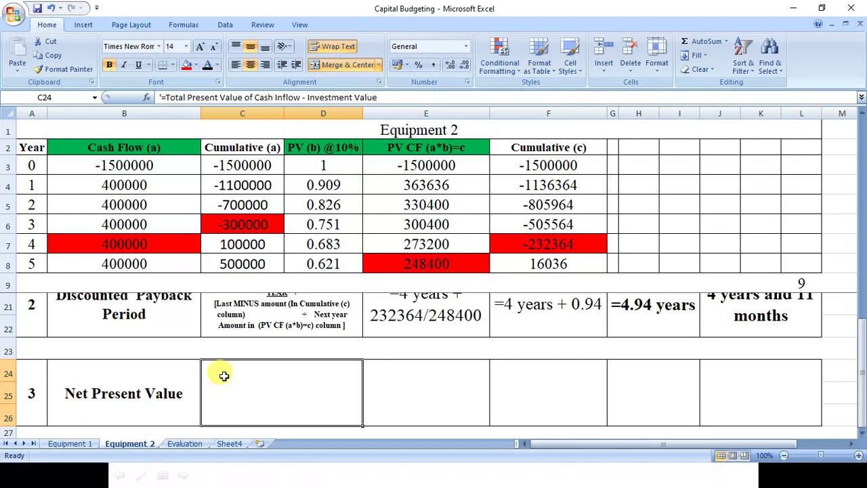
left_click_drag(427, 185, 436, 263)
key("Down")
key("Down")
key("Down")
key("Down")
key("Down")
key("Down")
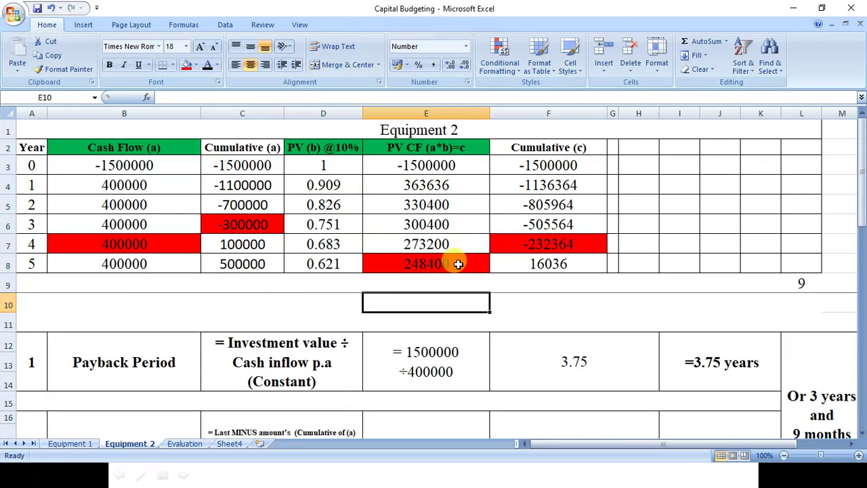
key("Up")
key("Up")
key("shift+Up")
key("shift+Up")
key("shift+Up")
key("shift+Up")
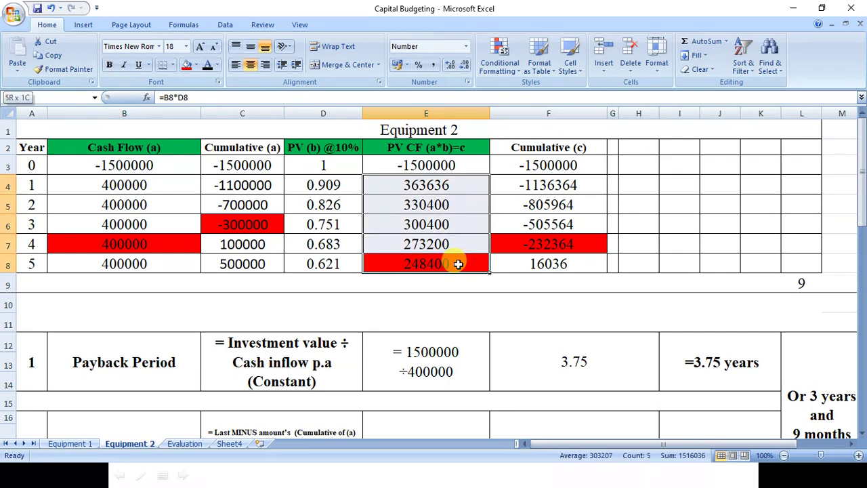
Step: Set the font colour of the Total PV of Cash inflow label and its sum in B9:E9 to black
key("shift+Up")
key("shift+Down")
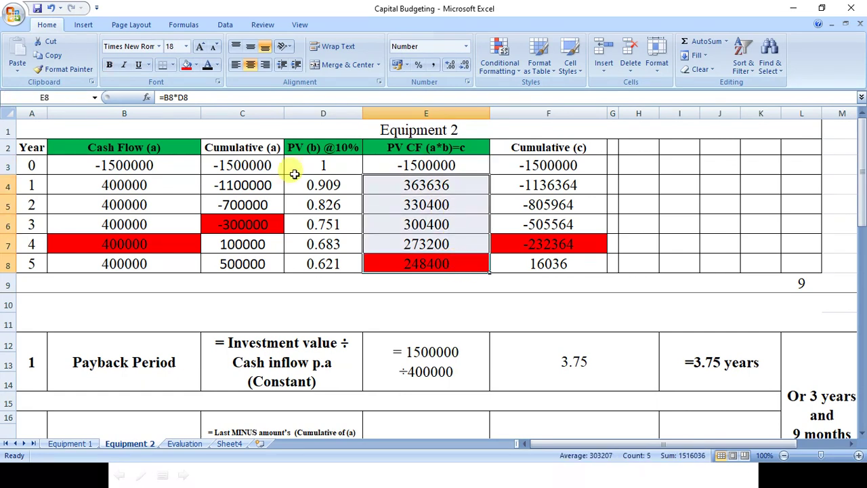
left_click_drag(415, 182, 344, 283)
left_click(415, 281)
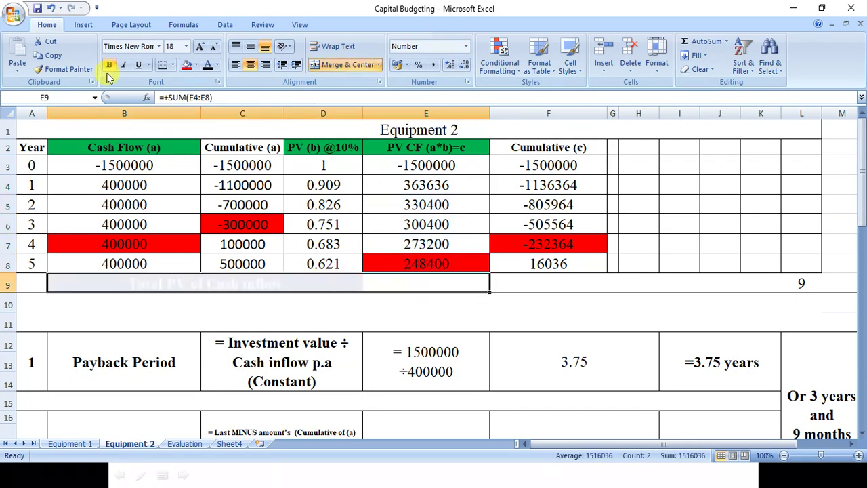
left_click(210, 63)
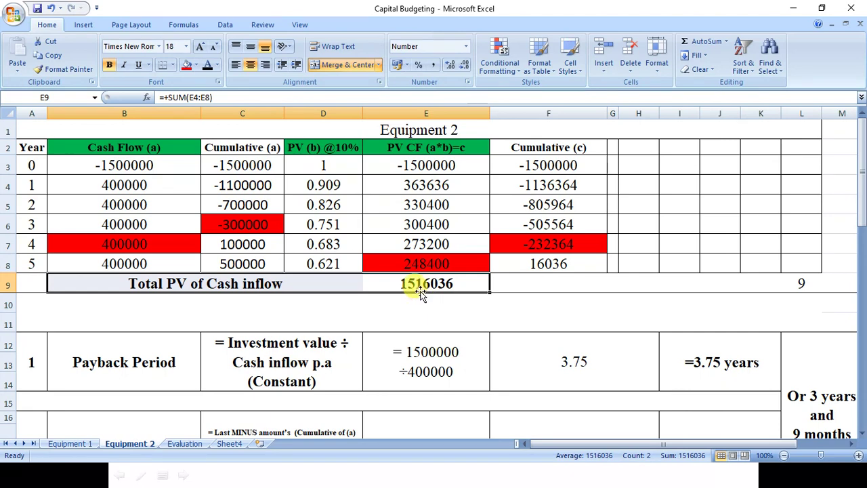
Step: Check the inflow total against the Year 0 outlay, and set the Net Present Value formula, substitution and result in C24, E24 and F24 to black
left_click(446, 284)
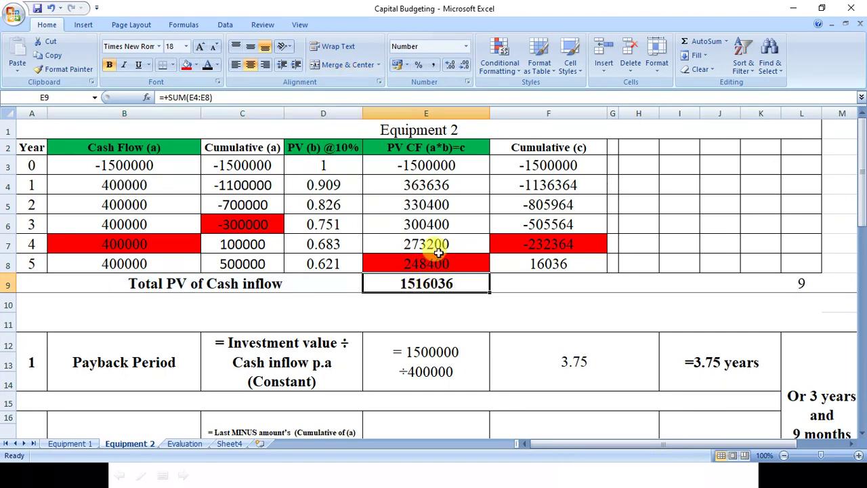
left_click(418, 165)
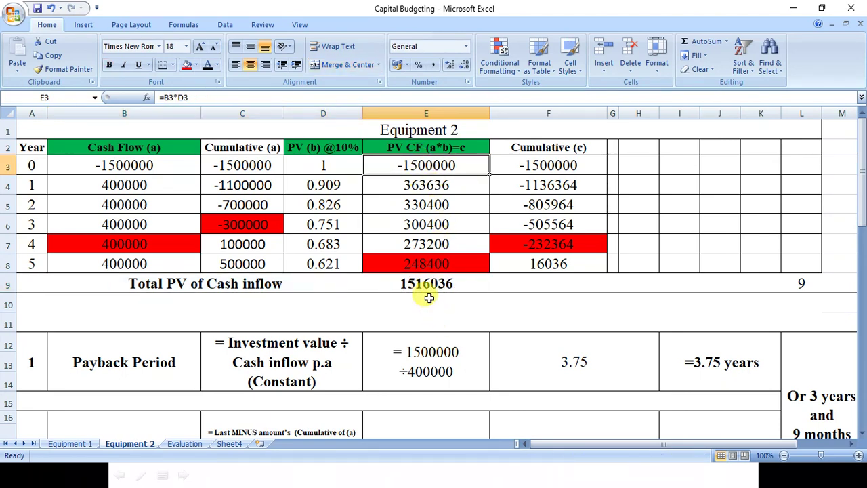
left_click_drag(862, 224, 862, 249)
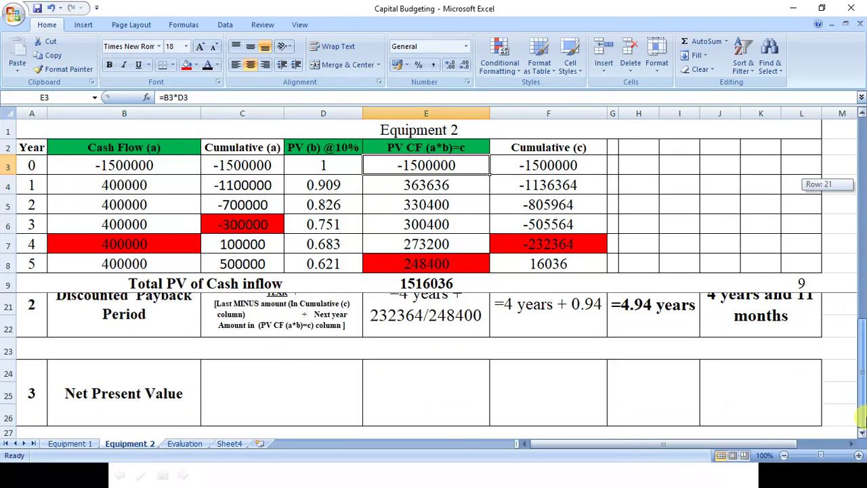
left_click(277, 401)
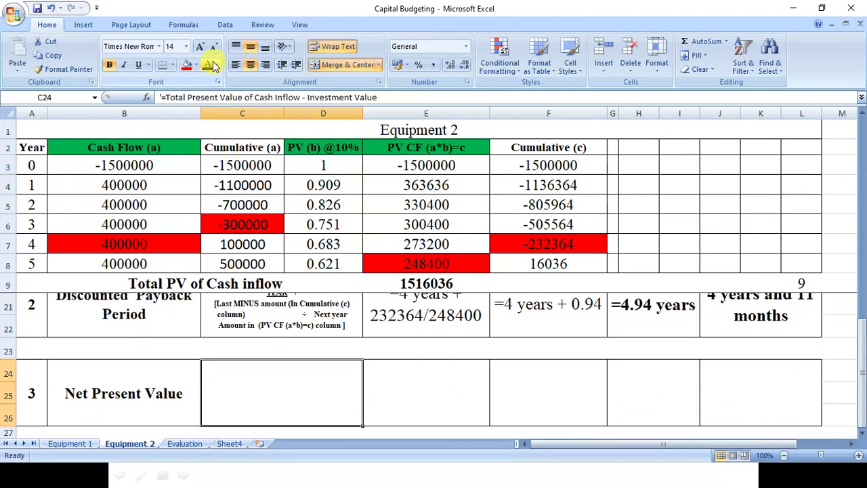
left_click(401, 403)
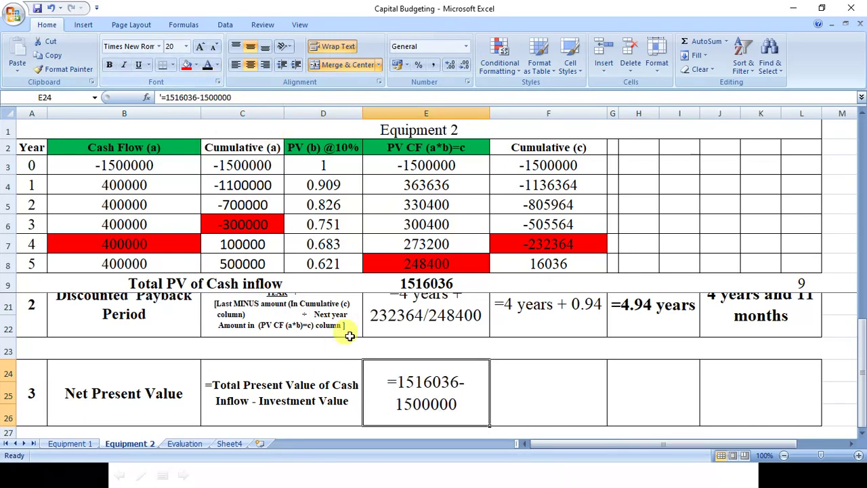
left_click(532, 397)
left_click(196, 66)
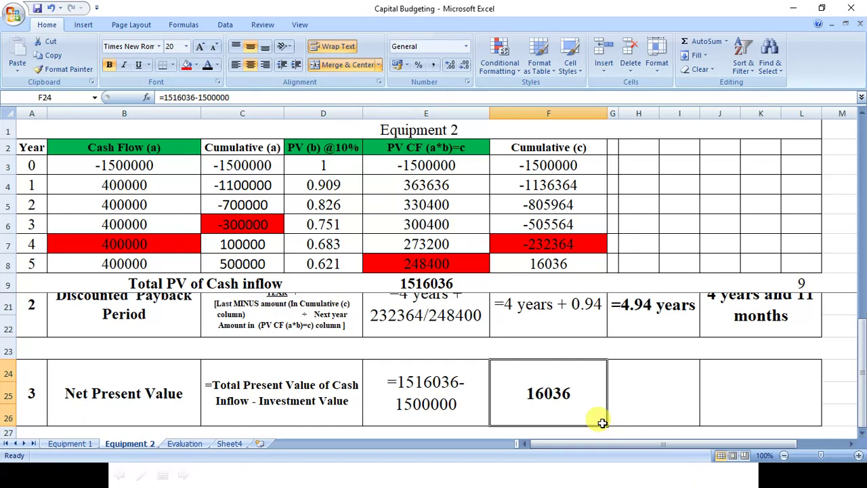
Step: Review the discounted payback and net present value results on the Equipment 2 sheet and all three methods' results on the Equipment 1 sheet
left_click_drag(861, 330, 861, 270)
left_click(811, 317)
left_click(742, 313)
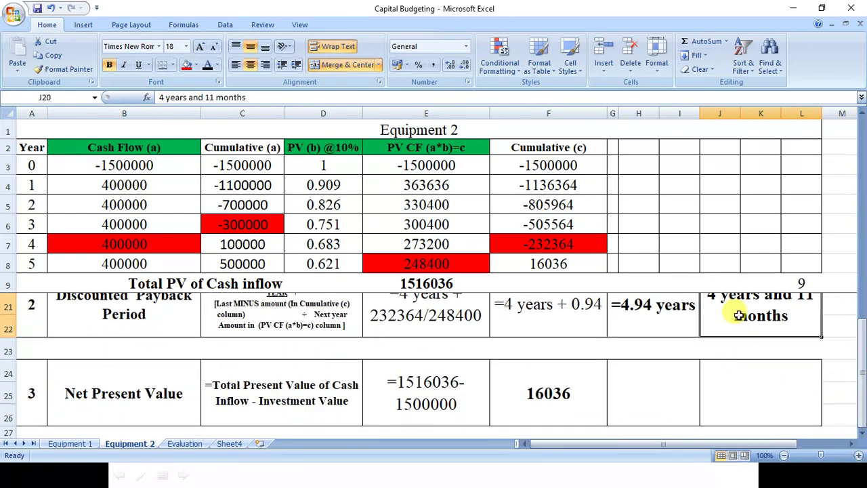
left_click(525, 404)
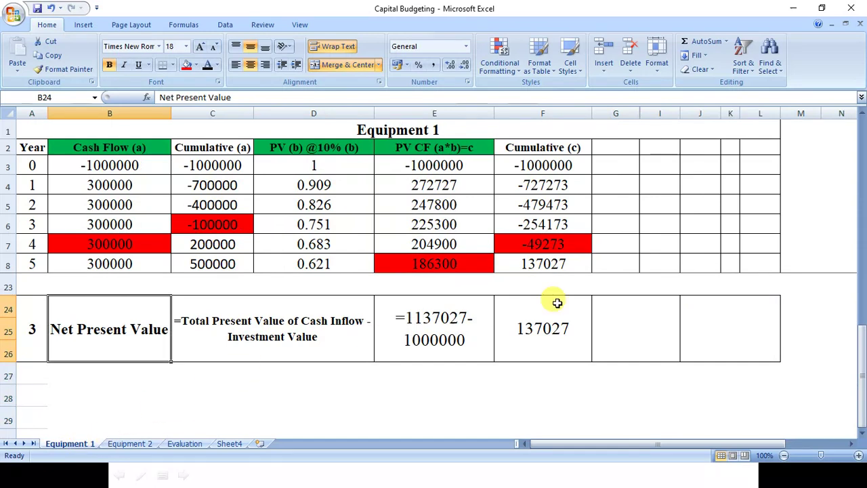
left_click(559, 324)
scroll(864, 347, "up", 2)
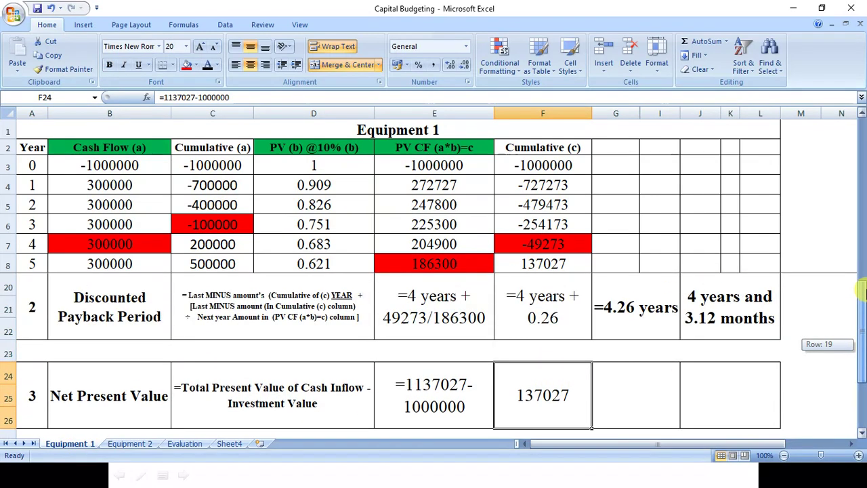
left_click(691, 353)
scroll(860, 339, "up", 2)
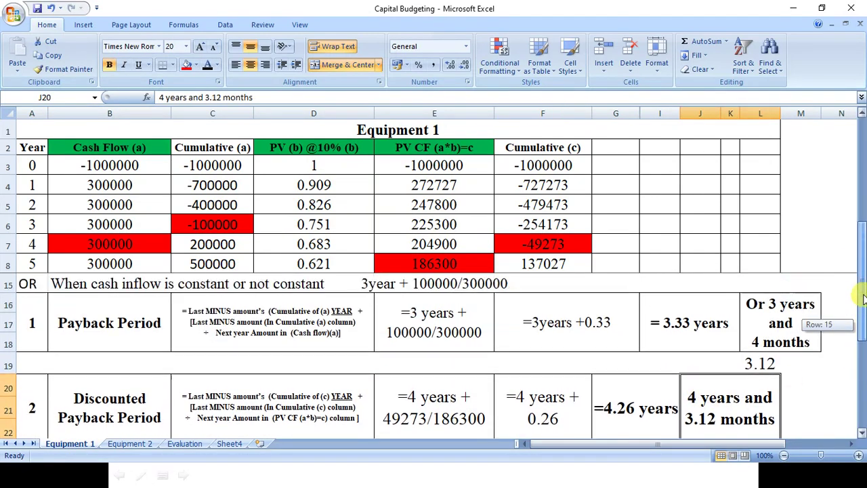
left_click(774, 323)
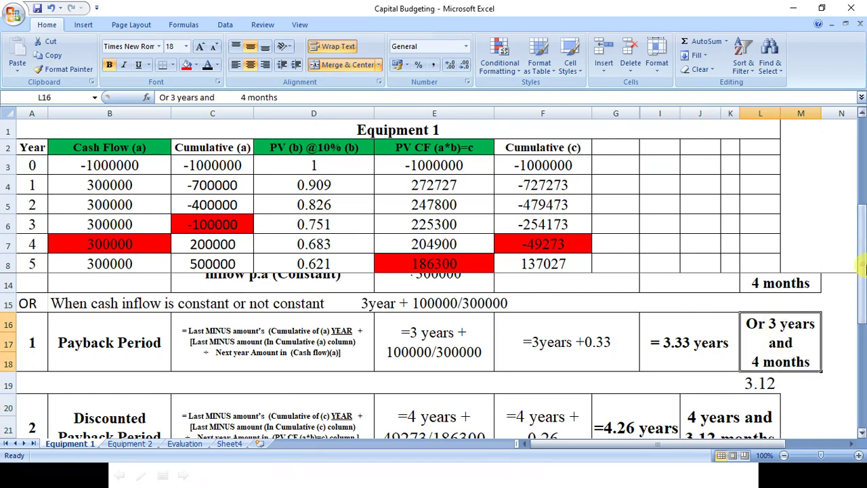
scroll(830, 261, "down", 2)
Step: On the Evaluation sheet, set the font colour of the equipment headings in A1:C1 and the method labels in A2:A4 to black
left_click(195, 444)
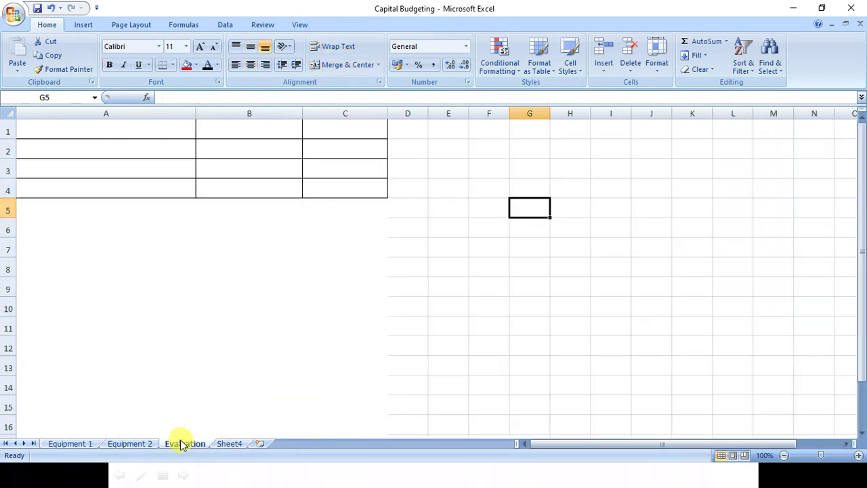
left_click_drag(141, 131, 325, 128)
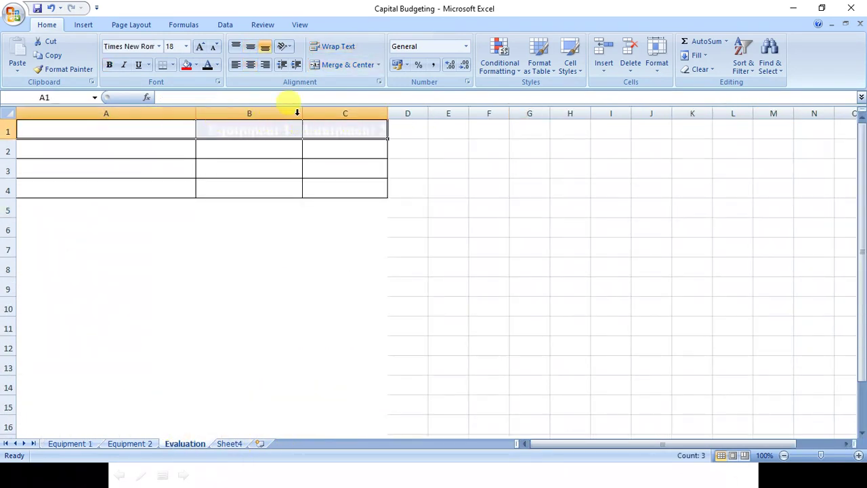
left_click(207, 65)
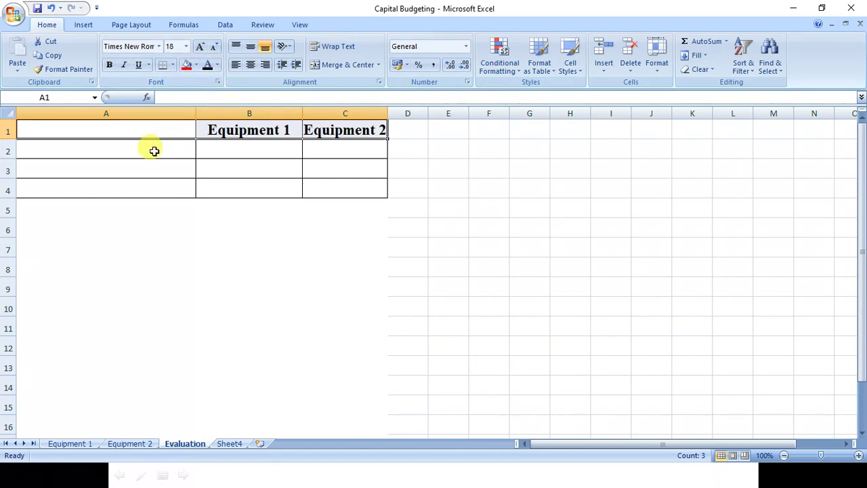
left_click_drag(151, 149, 155, 193)
left_click(207, 64)
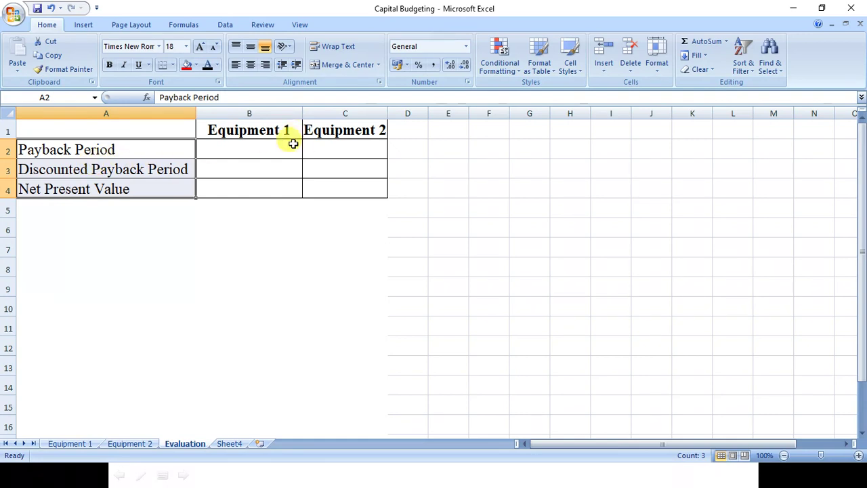
Step: Set the font colour of the Equipment 1 and Equipment 2 results in B2:B4 and C2:C4 to black
left_click_drag(241, 144, 245, 185)
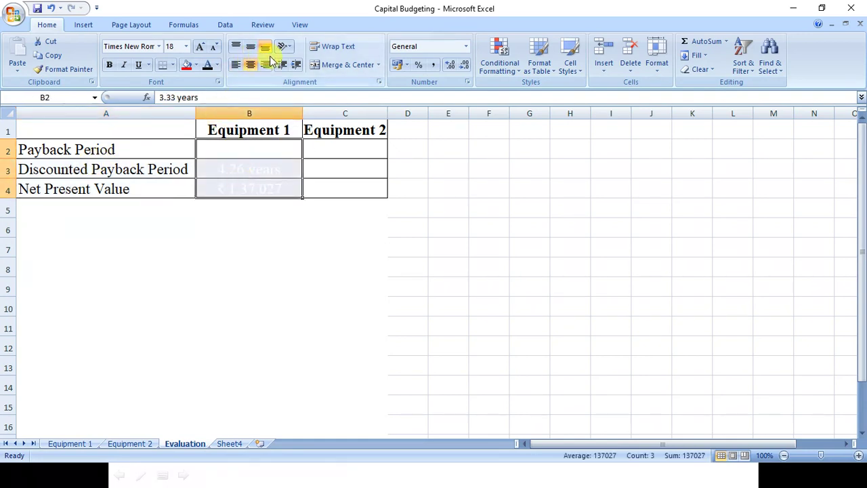
left_click(208, 65)
left_click_drag(327, 149, 330, 180)
left_click(207, 65)
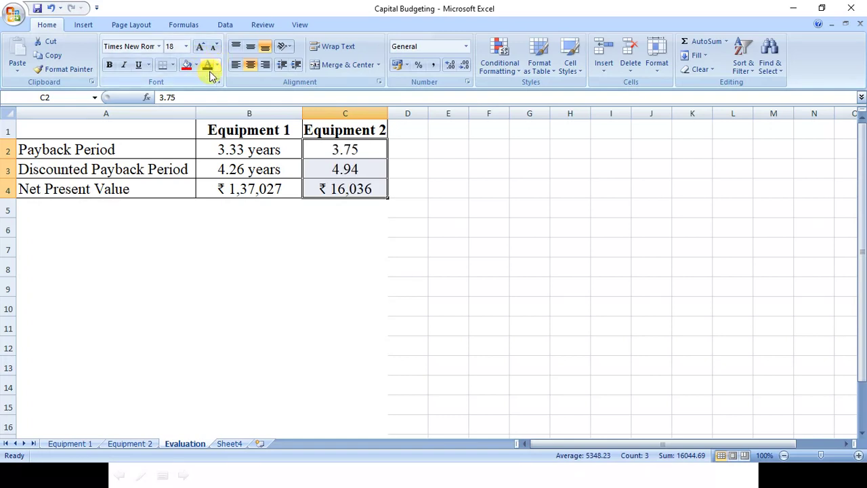
Step: Compare the payback periods of both equipments and fill the Equipment 1 value in B2 with green
left_click(258, 149)
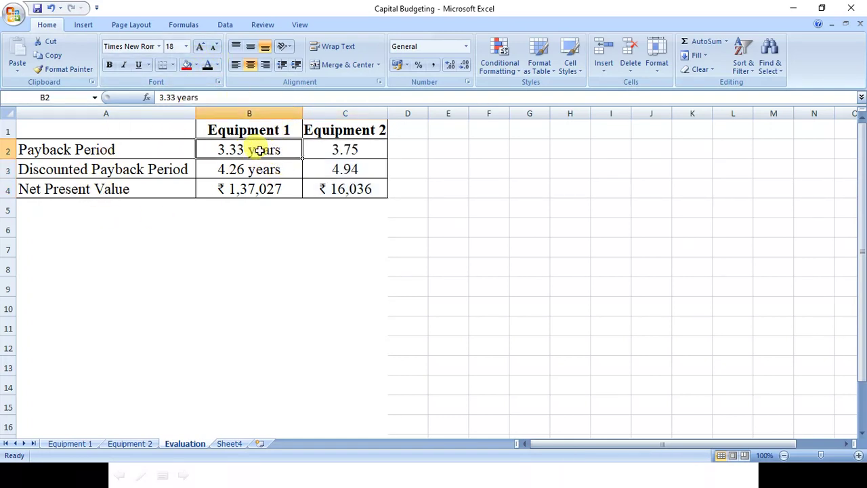
left_click(330, 145)
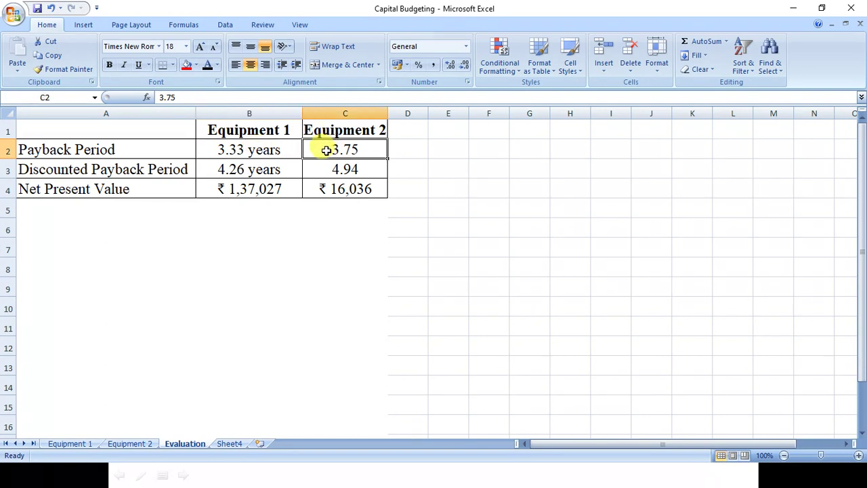
left_click(257, 149)
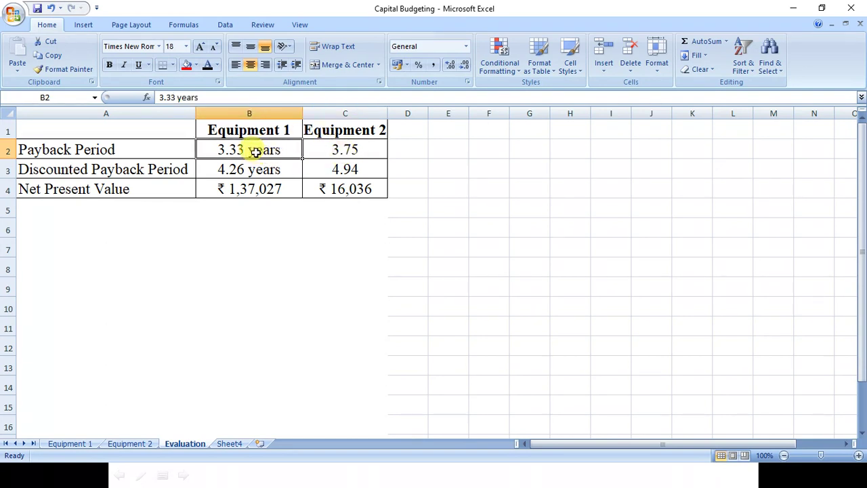
left_click(195, 65)
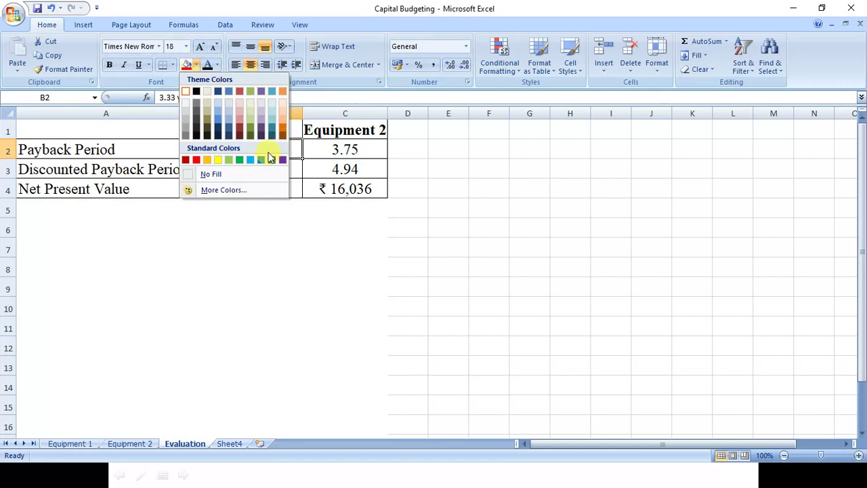
left_click(239, 160)
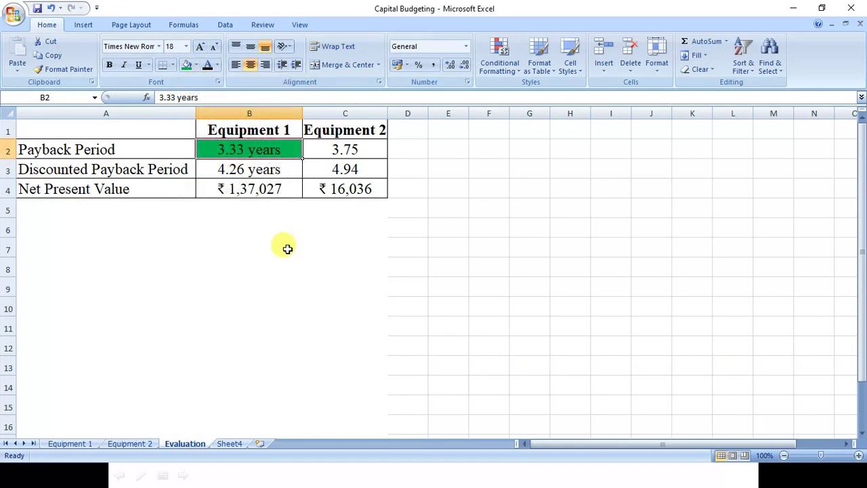
Step: Compare the discounted payback periods and net present values, and fill the Equipment 1 cells B3 and B4 with green
left_click(261, 175)
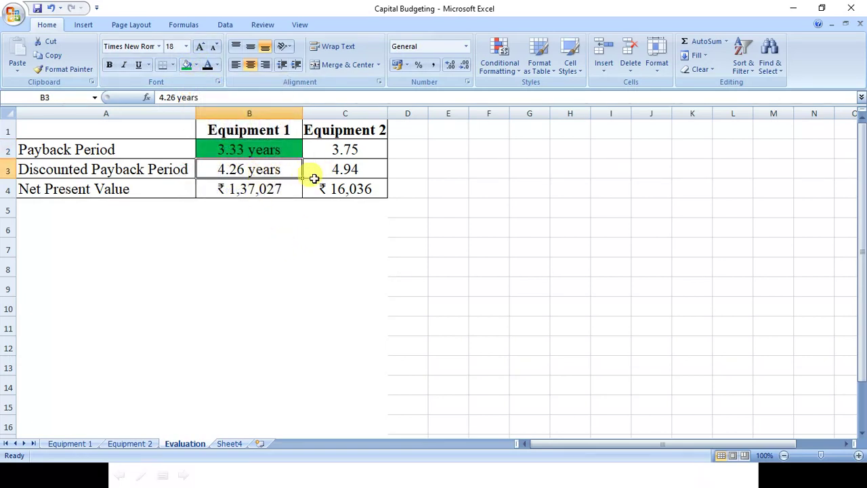
left_click(366, 174)
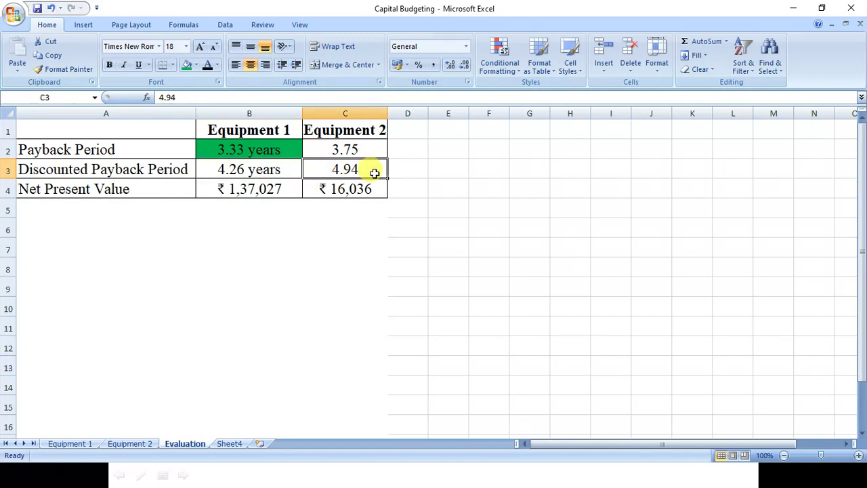
left_click(253, 164)
left_click(190, 66)
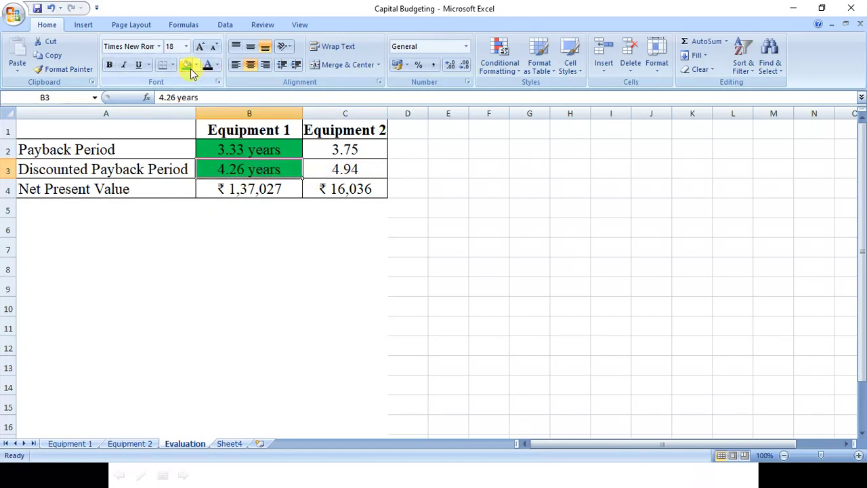
left_click(247, 188)
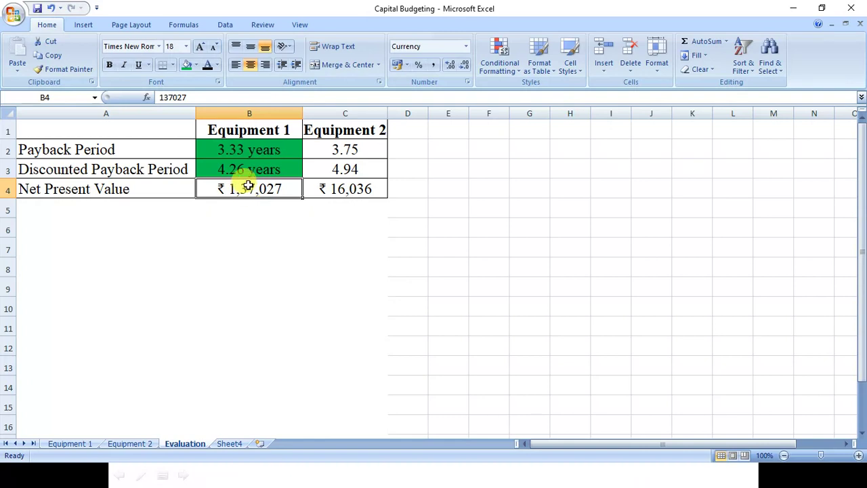
left_click(330, 188)
left_click(251, 184)
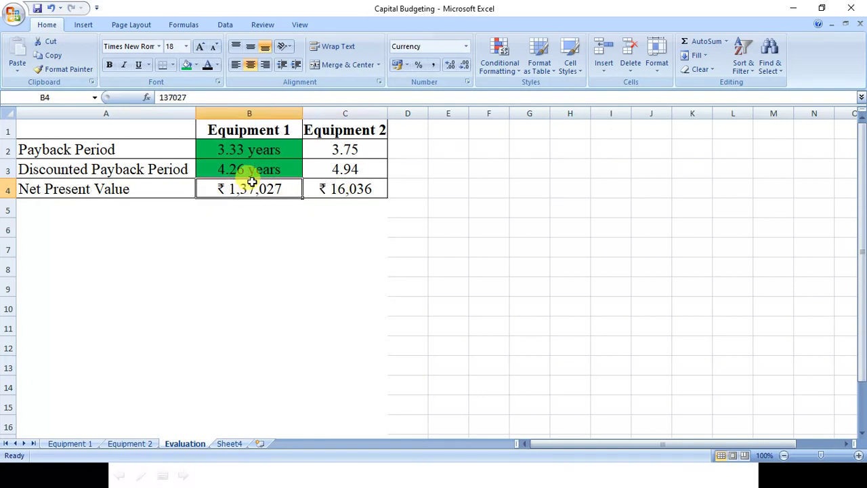
left_click(187, 63)
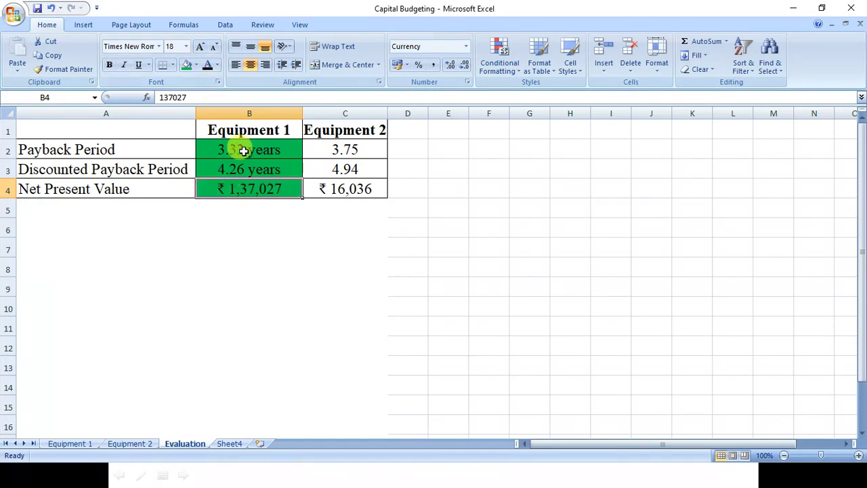
Step: Set the font colour of the conclusion "Based on above calculation we will select Equipment 1" in merged cell A5 to black
left_click_drag(254, 134, 251, 178)
left_click(249, 128)
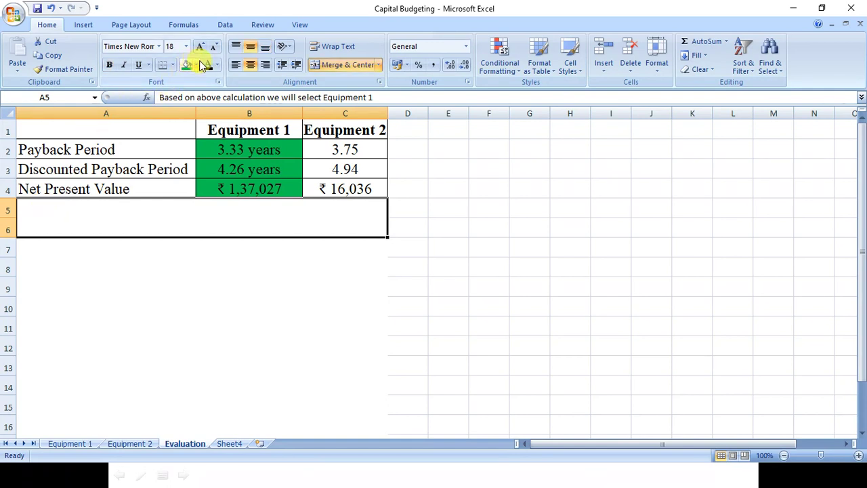
left_click(208, 67)
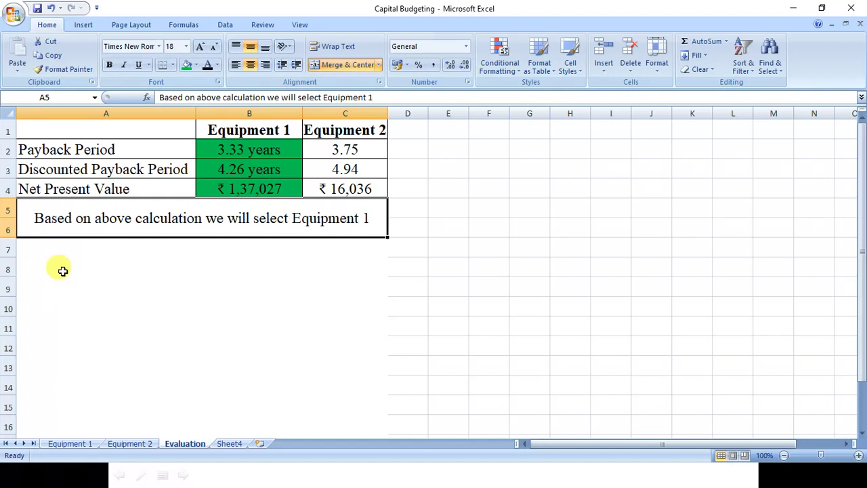
Step: Switch to the PowerPoint slide show, draw a pen curve around the Particulars area of the question's table, and exit the show
key("alt+Tab")
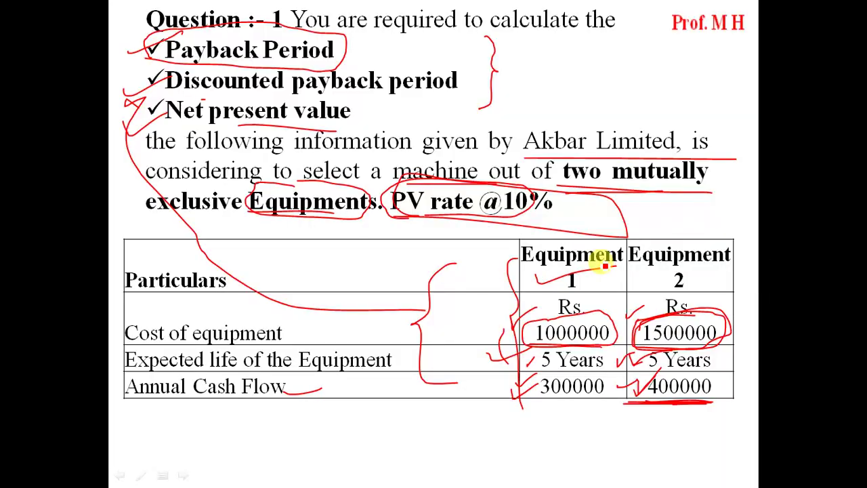
mouse_move(212, 415)
left_mouse_down()
mouse_move(230, 434)
mouse_move(389, 368)
mouse_move(202, 235)
left_mouse_up()
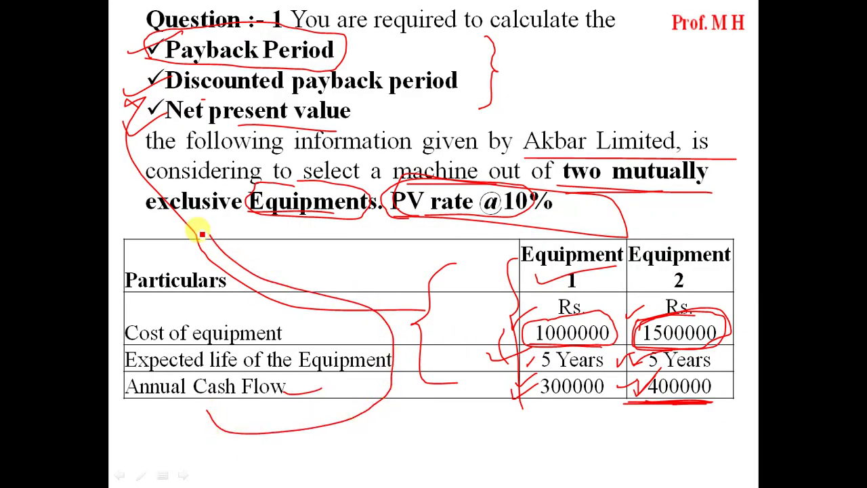
key("Escape")
key("Tab")
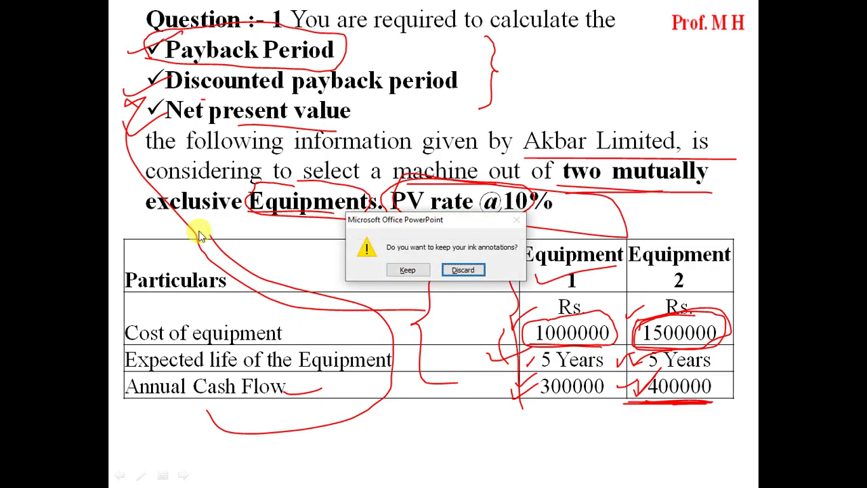